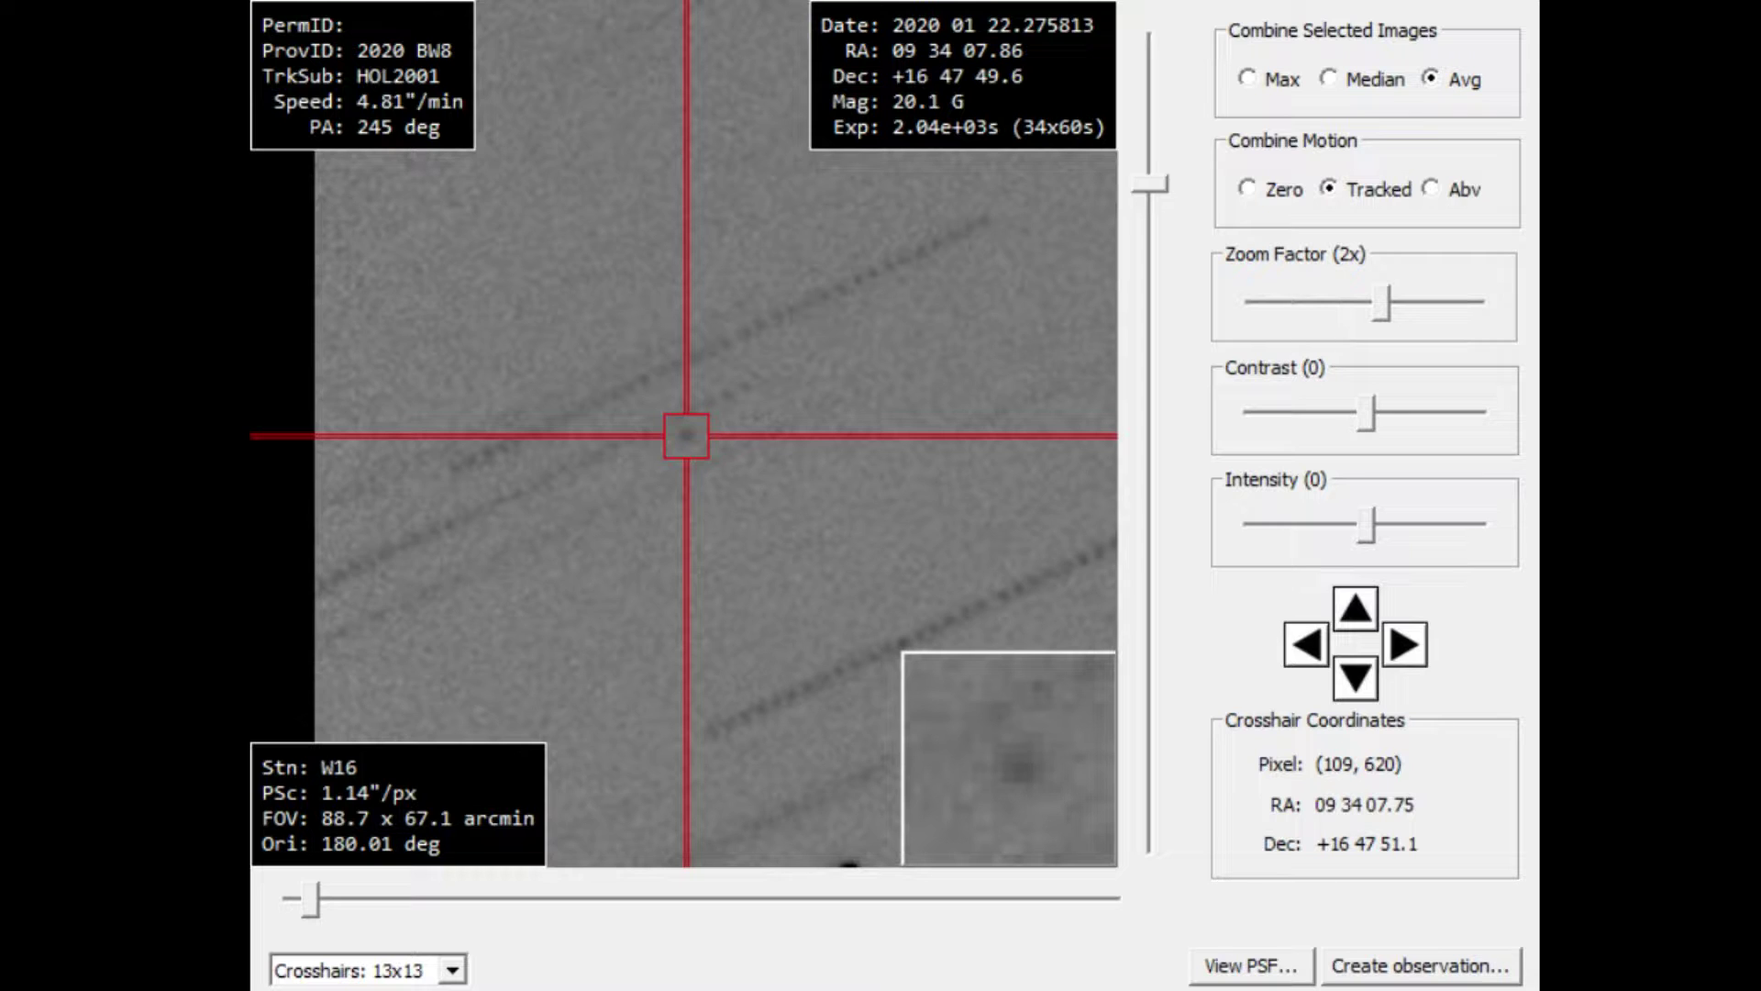
Raise the contrast of the combined tracked image to 134
{"action": "left_click_drag", "start_coordinate": [1367, 413], "coordinate": [1383, 415]}
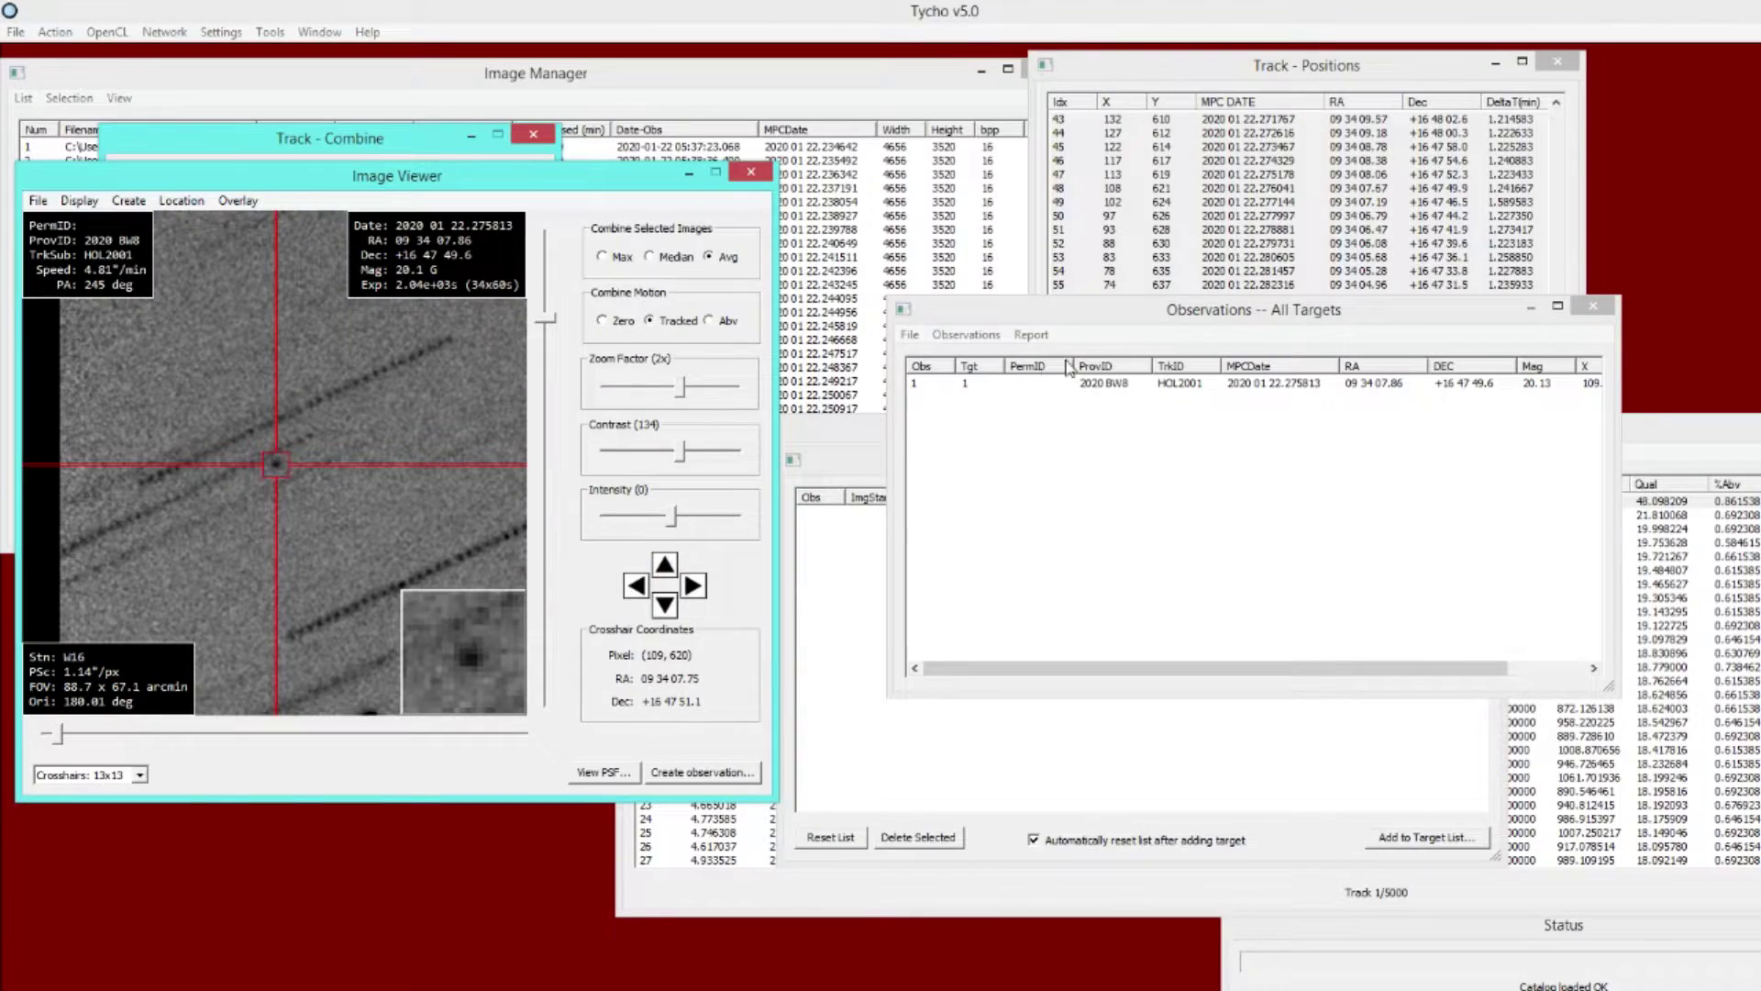
Bring up the repository manager and select the mpc_recently_confirmed repository
{"action": "left_click", "coordinate": [271, 32]}
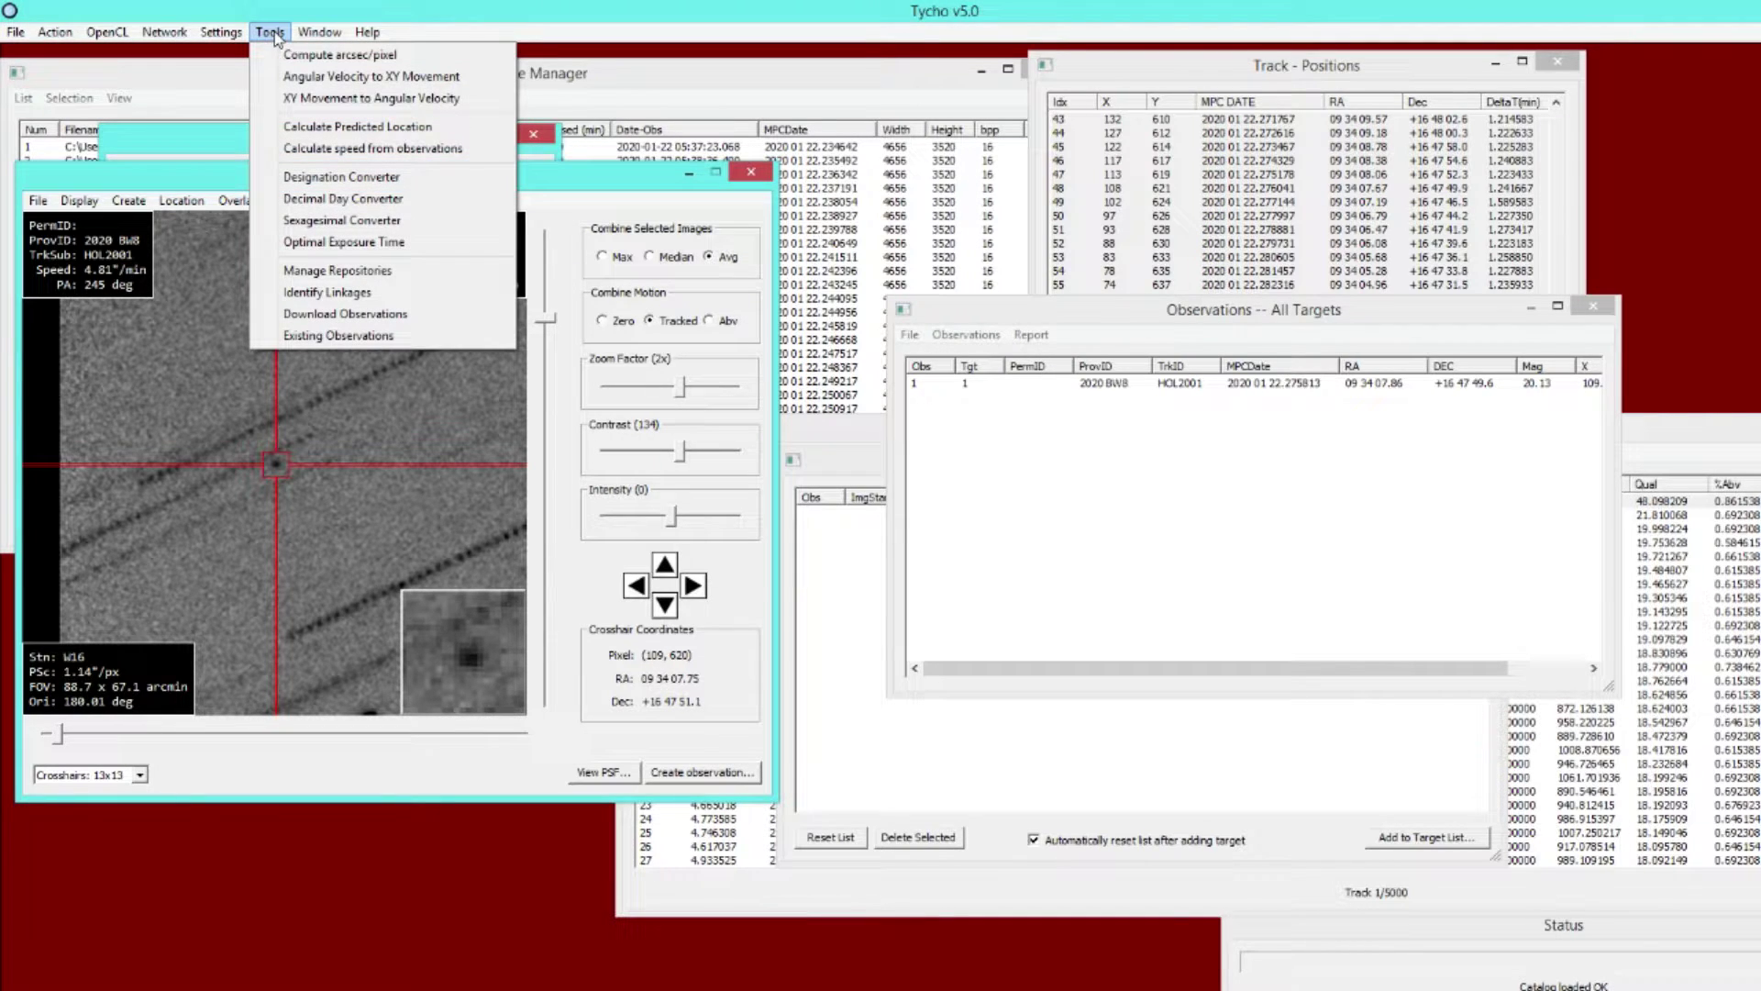
{"action": "left_click", "coordinate": [403, 272]}
{"action": "left_click_drag", "start_coordinate": [335, 51], "coordinate": [679, 412]}
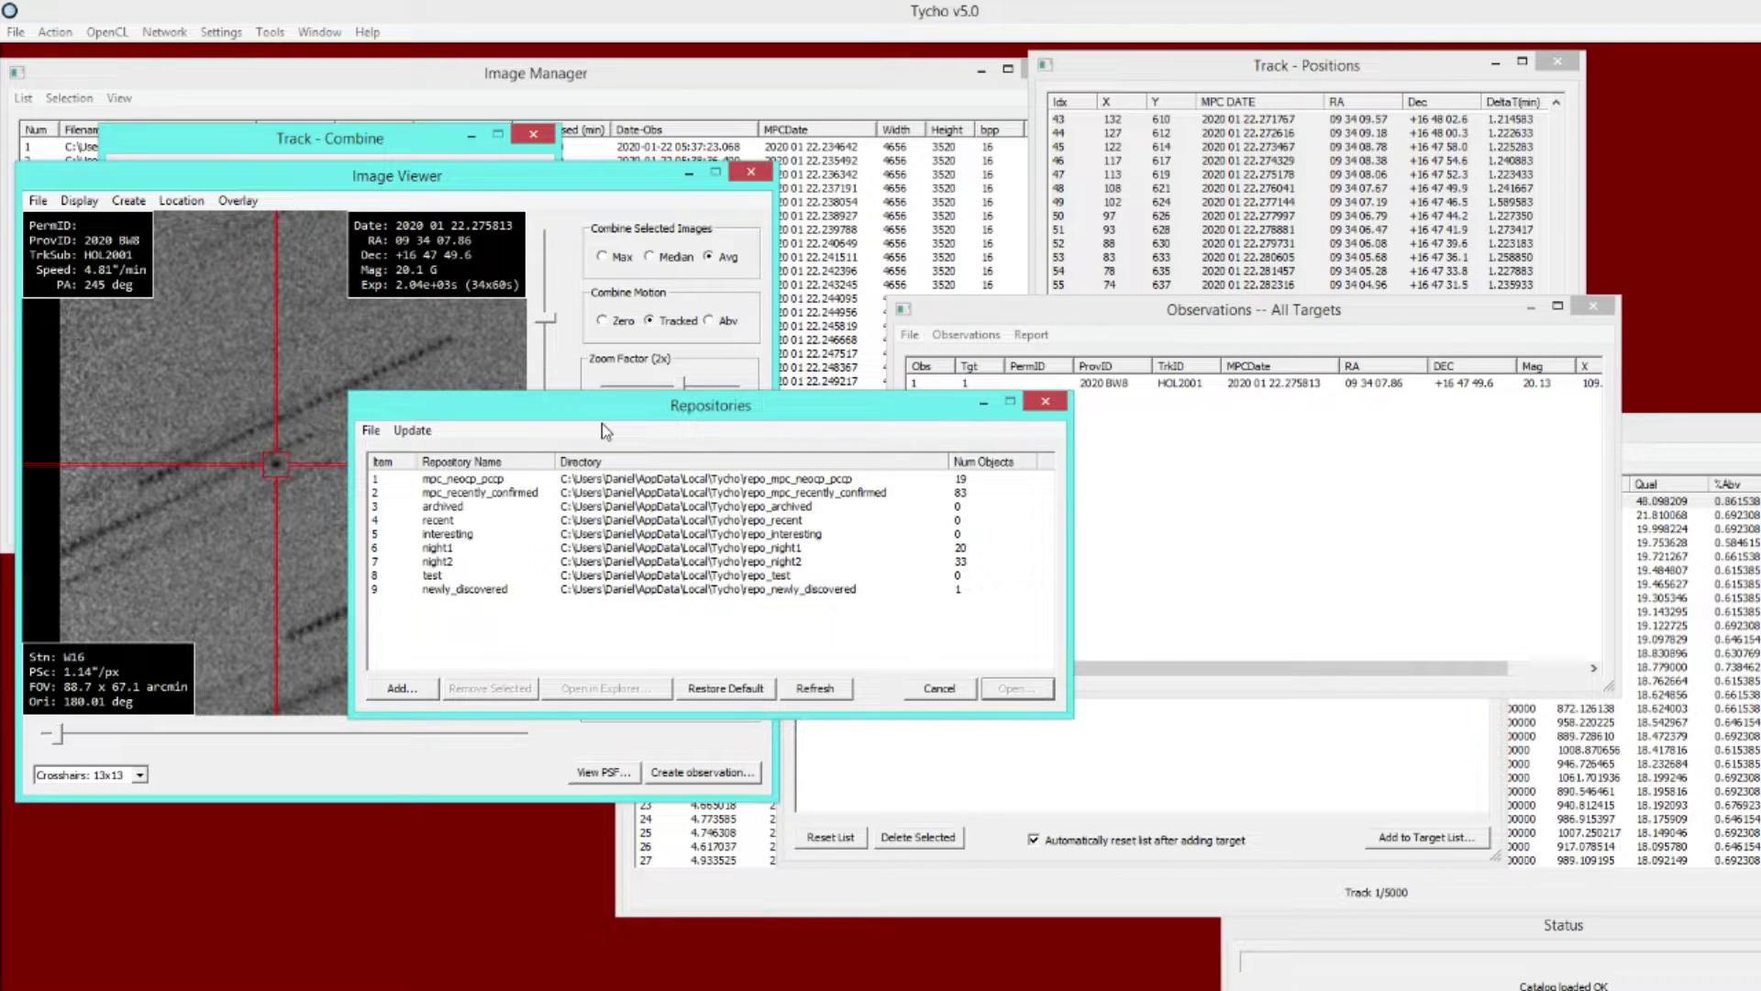
{"action": "left_click", "coordinate": [528, 493]}
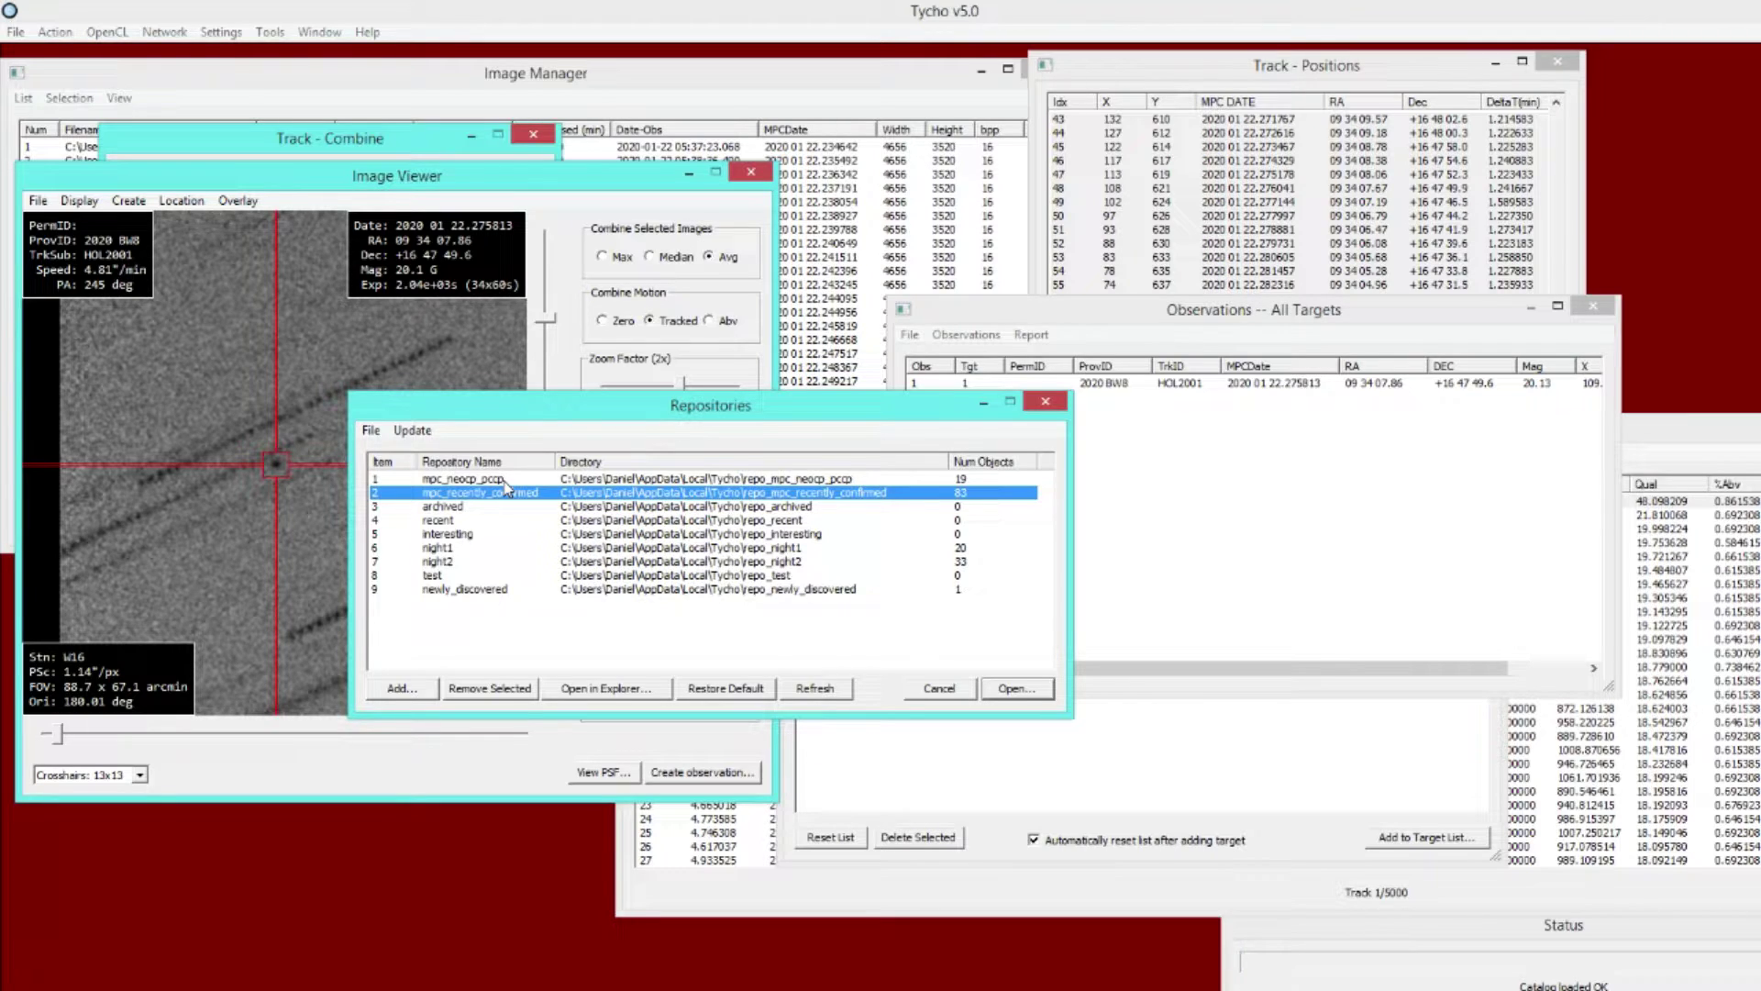
{"action": "left_click", "coordinate": [505, 481]}
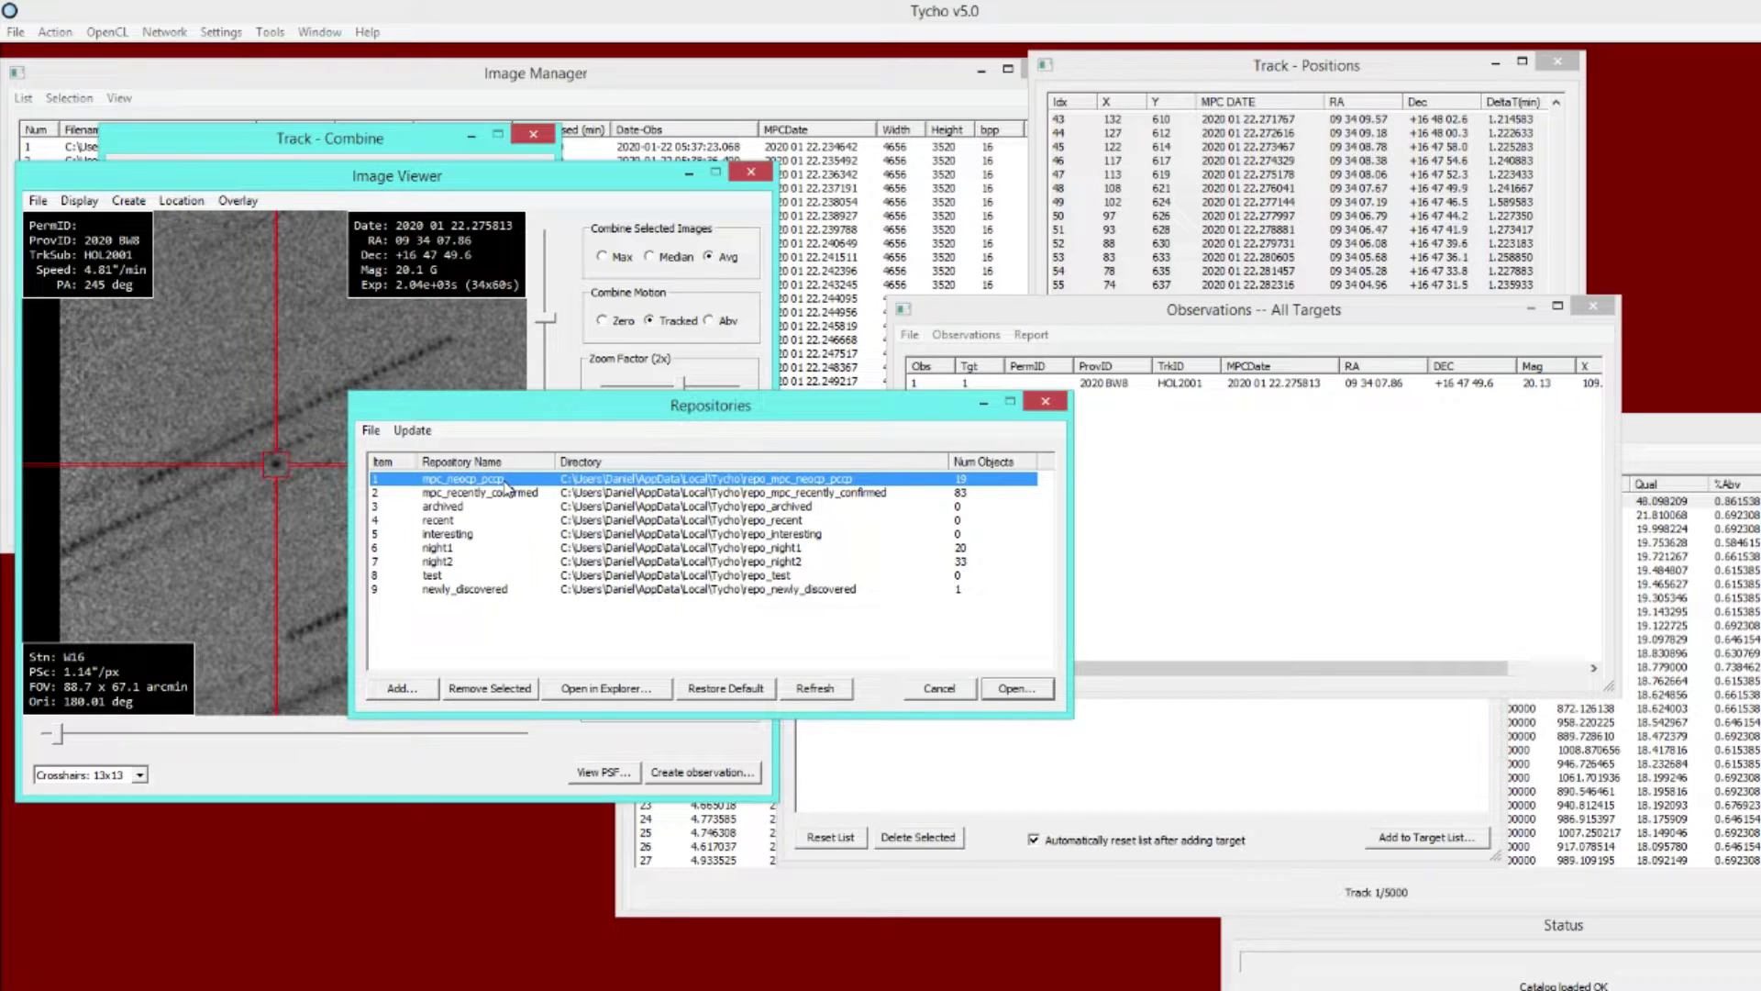
{"action": "left_click", "coordinate": [502, 496]}
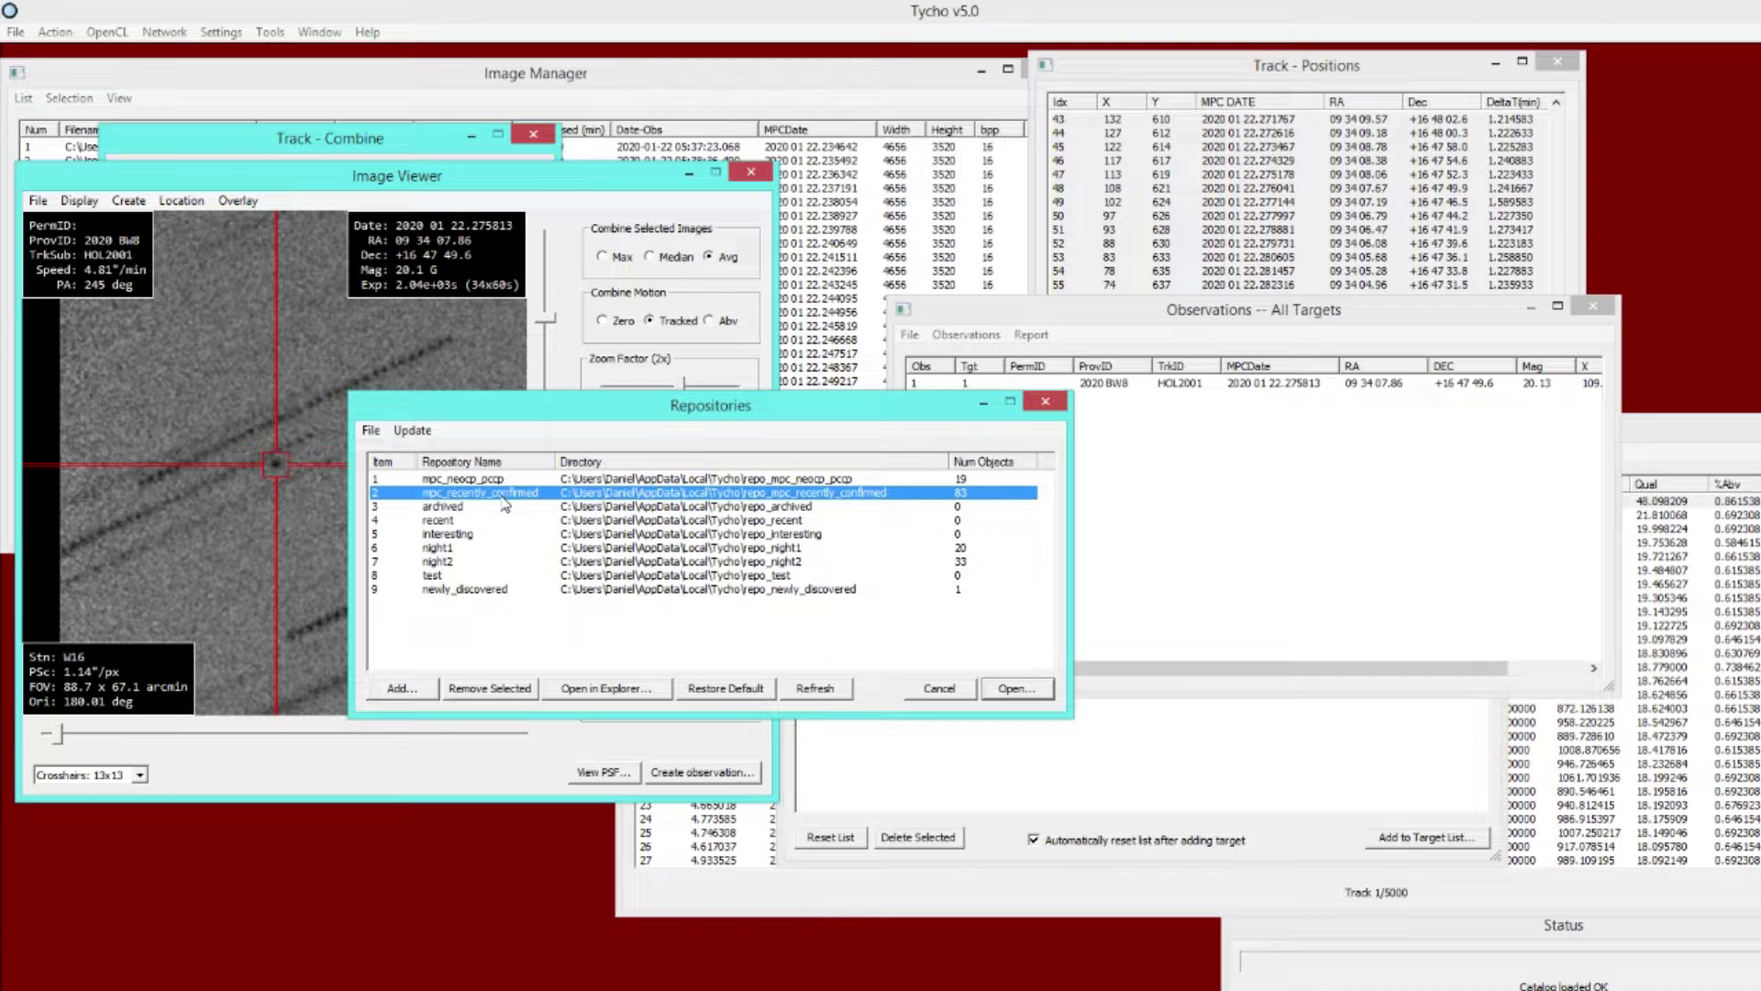
Download the latest NEOCP/Recently Confirmed observations and refresh the repository list
{"action": "left_click", "coordinate": [414, 431]}
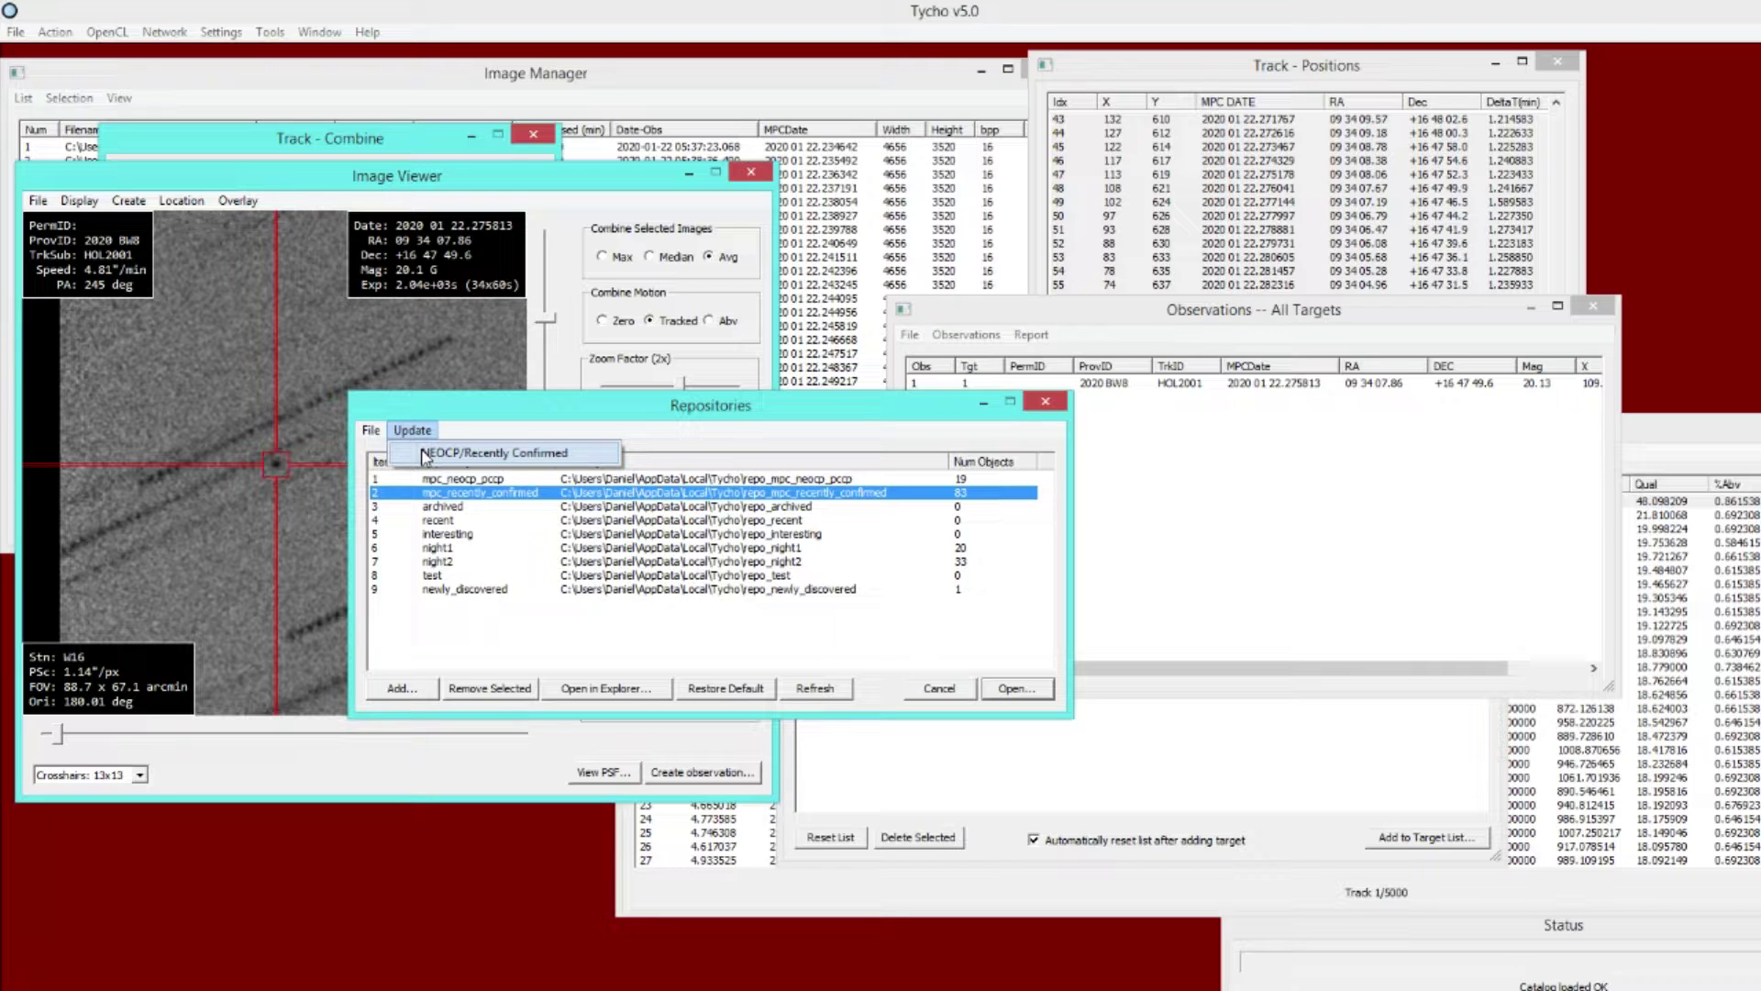
{"action": "left_click", "coordinate": [424, 453]}
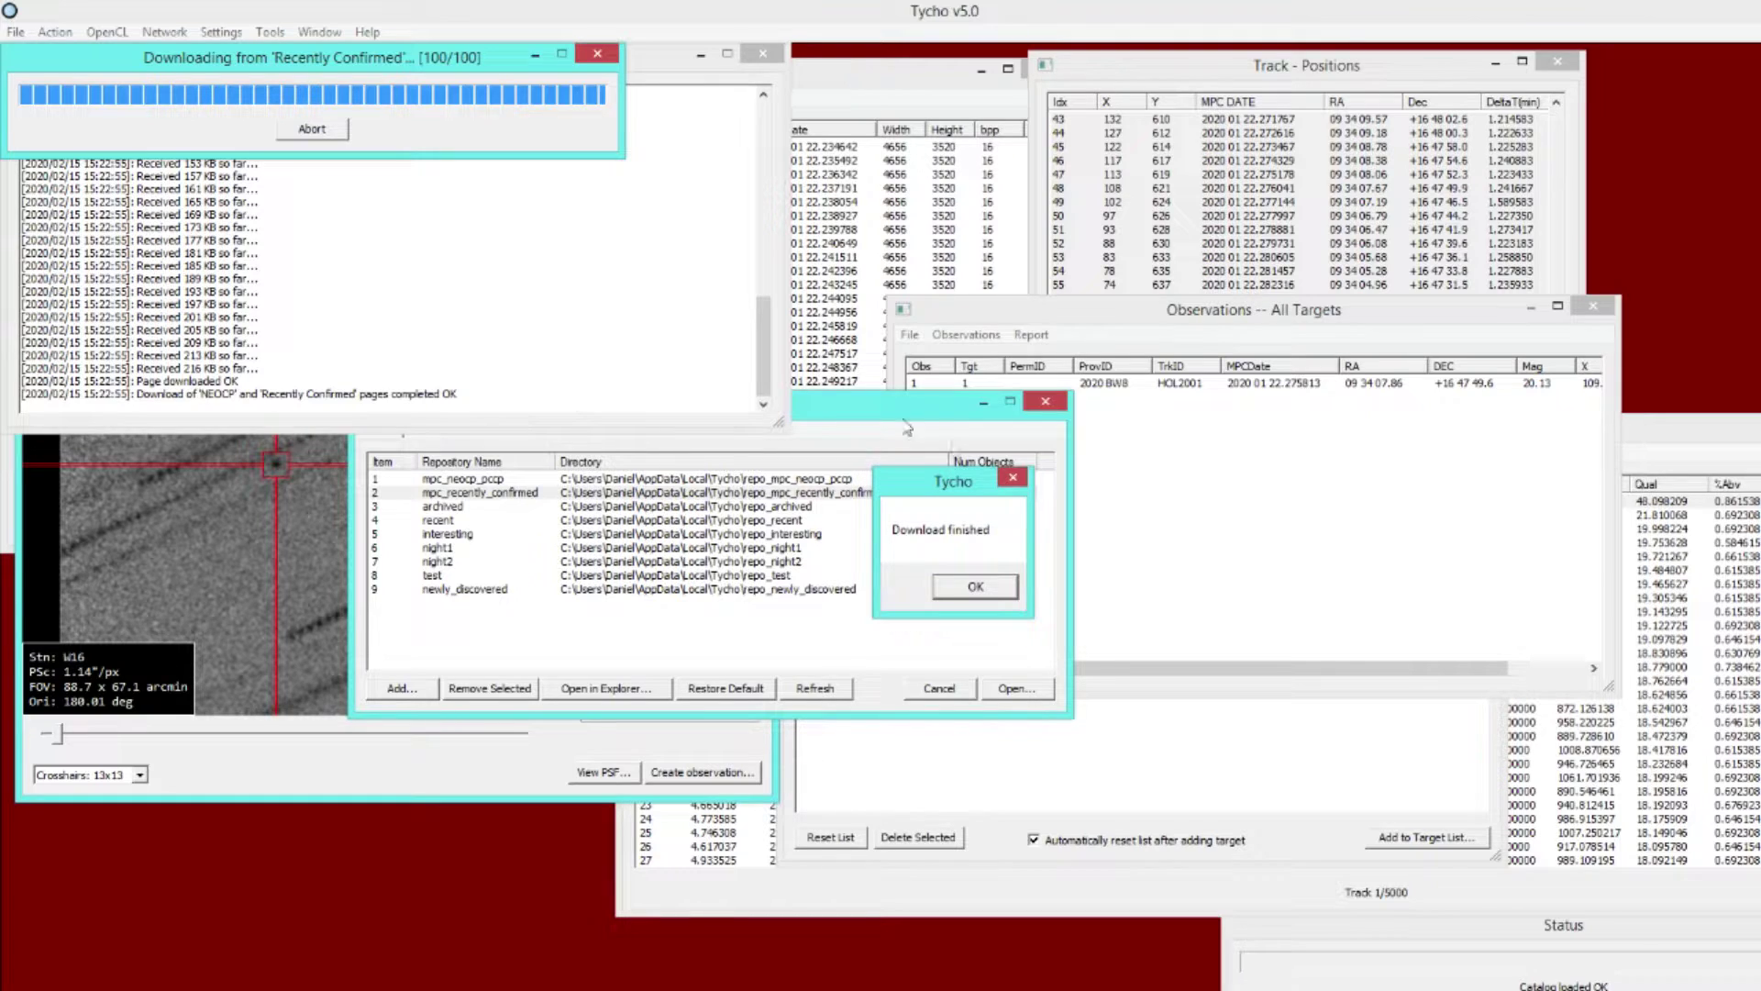
{"action": "left_click", "coordinate": [978, 588]}
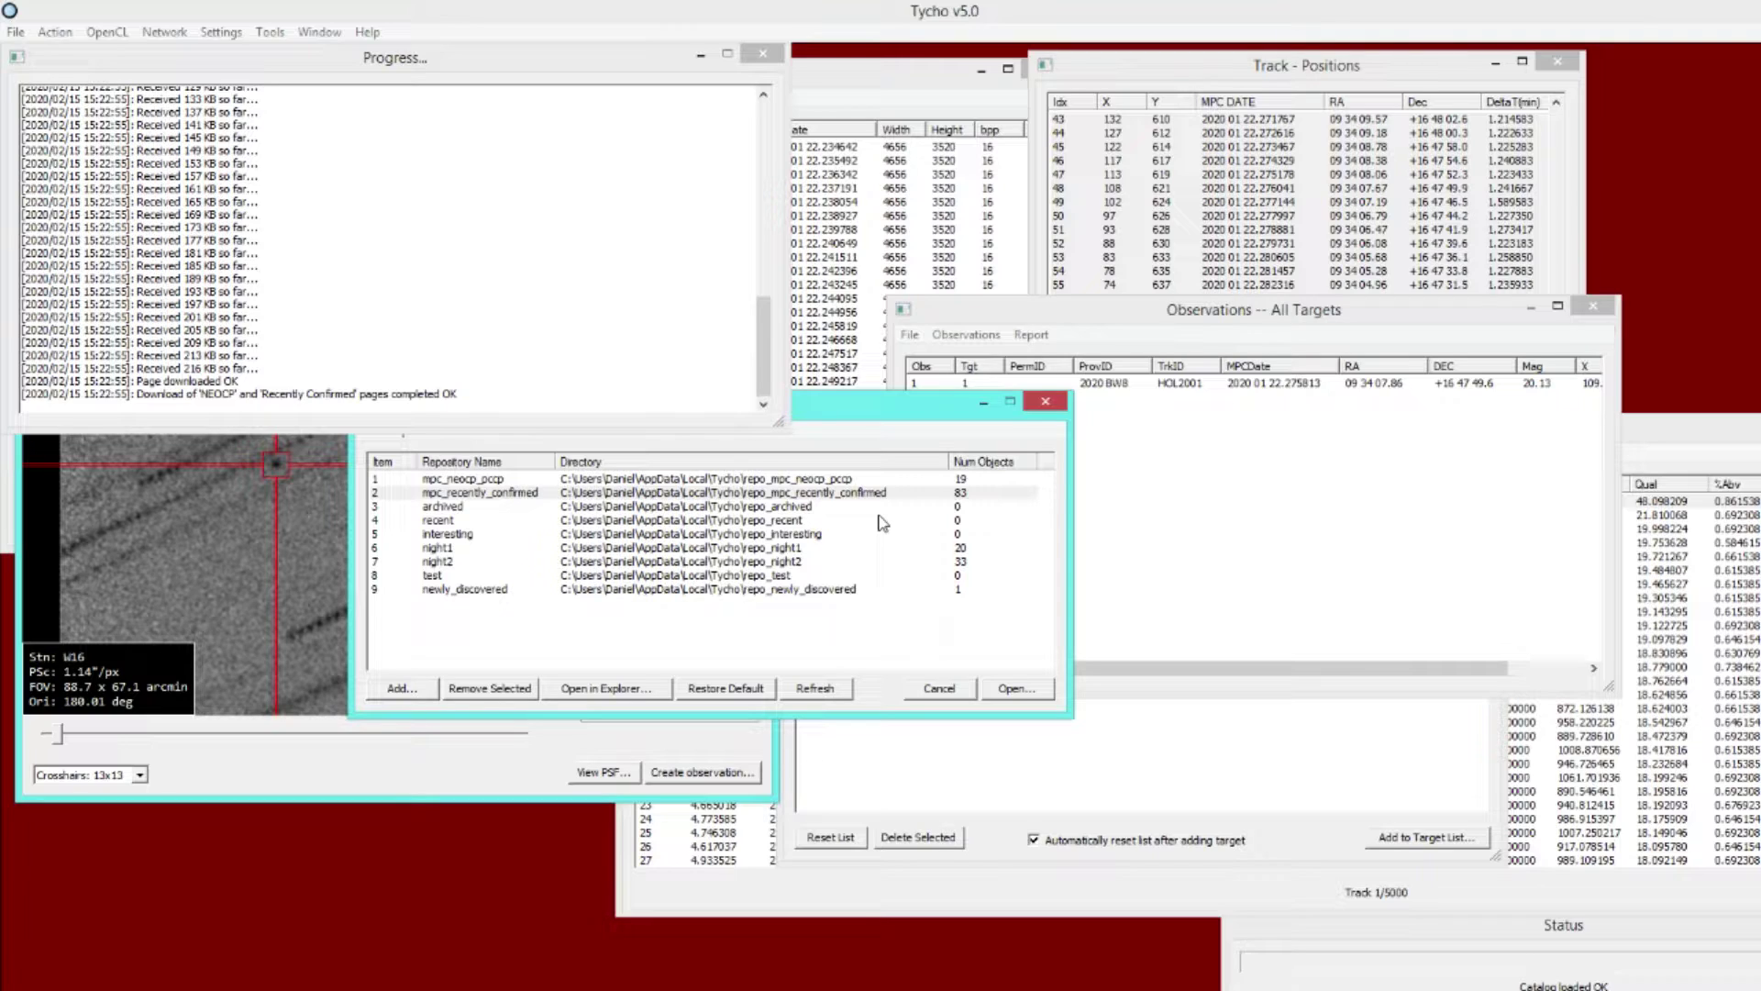
{"action": "left_click_drag", "start_coordinate": [862, 412], "coordinate": [860, 428]}
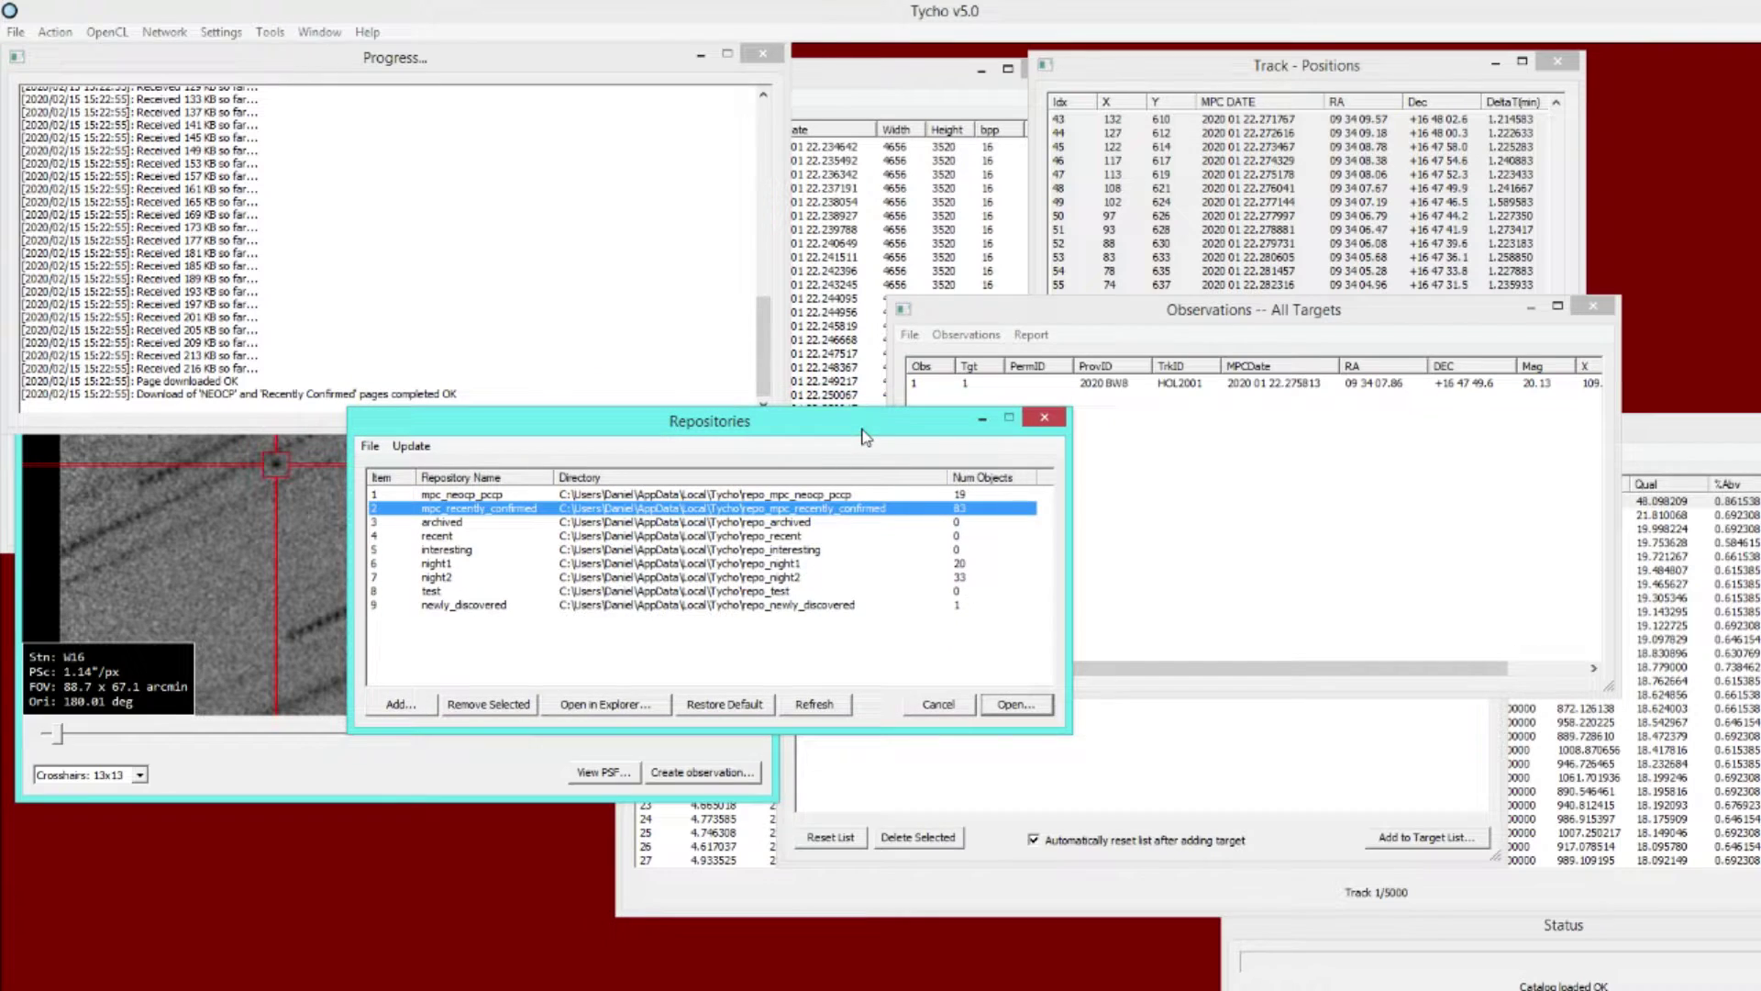
{"action": "left_click", "coordinate": [829, 701]}
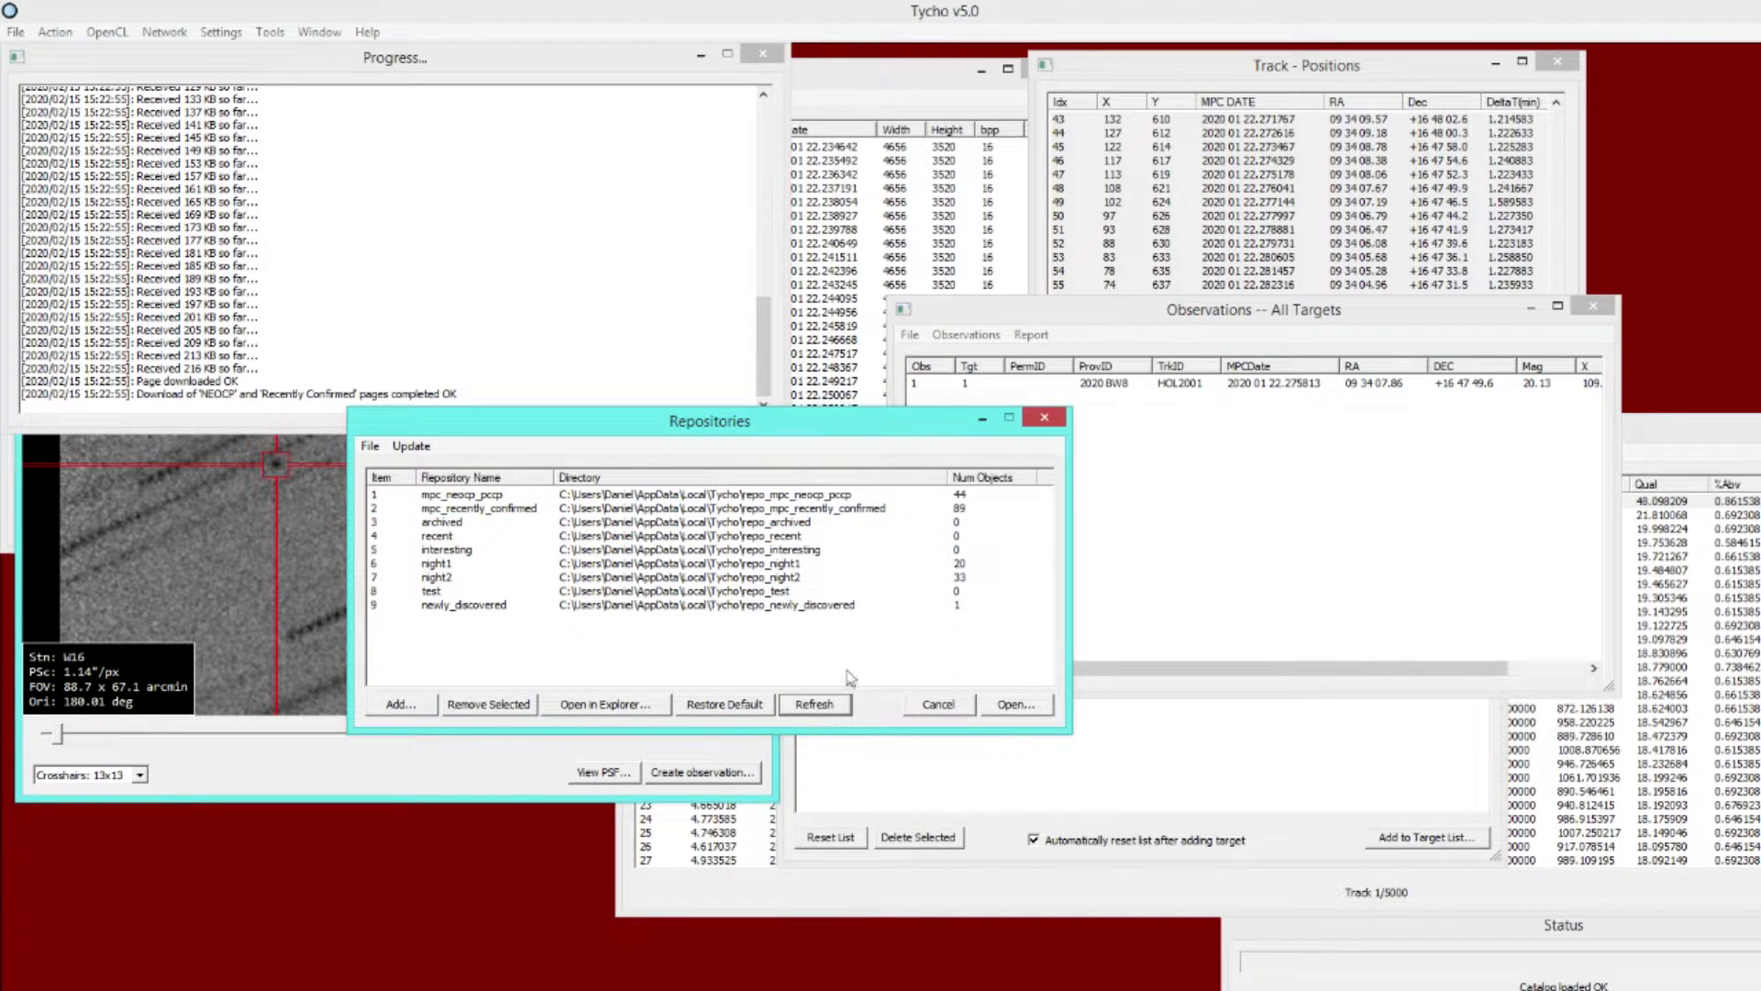
Examine the items in the mpc_recently_confirmed repository with full filenames shown, then close the list
{"action": "left_click", "coordinate": [946, 498]}
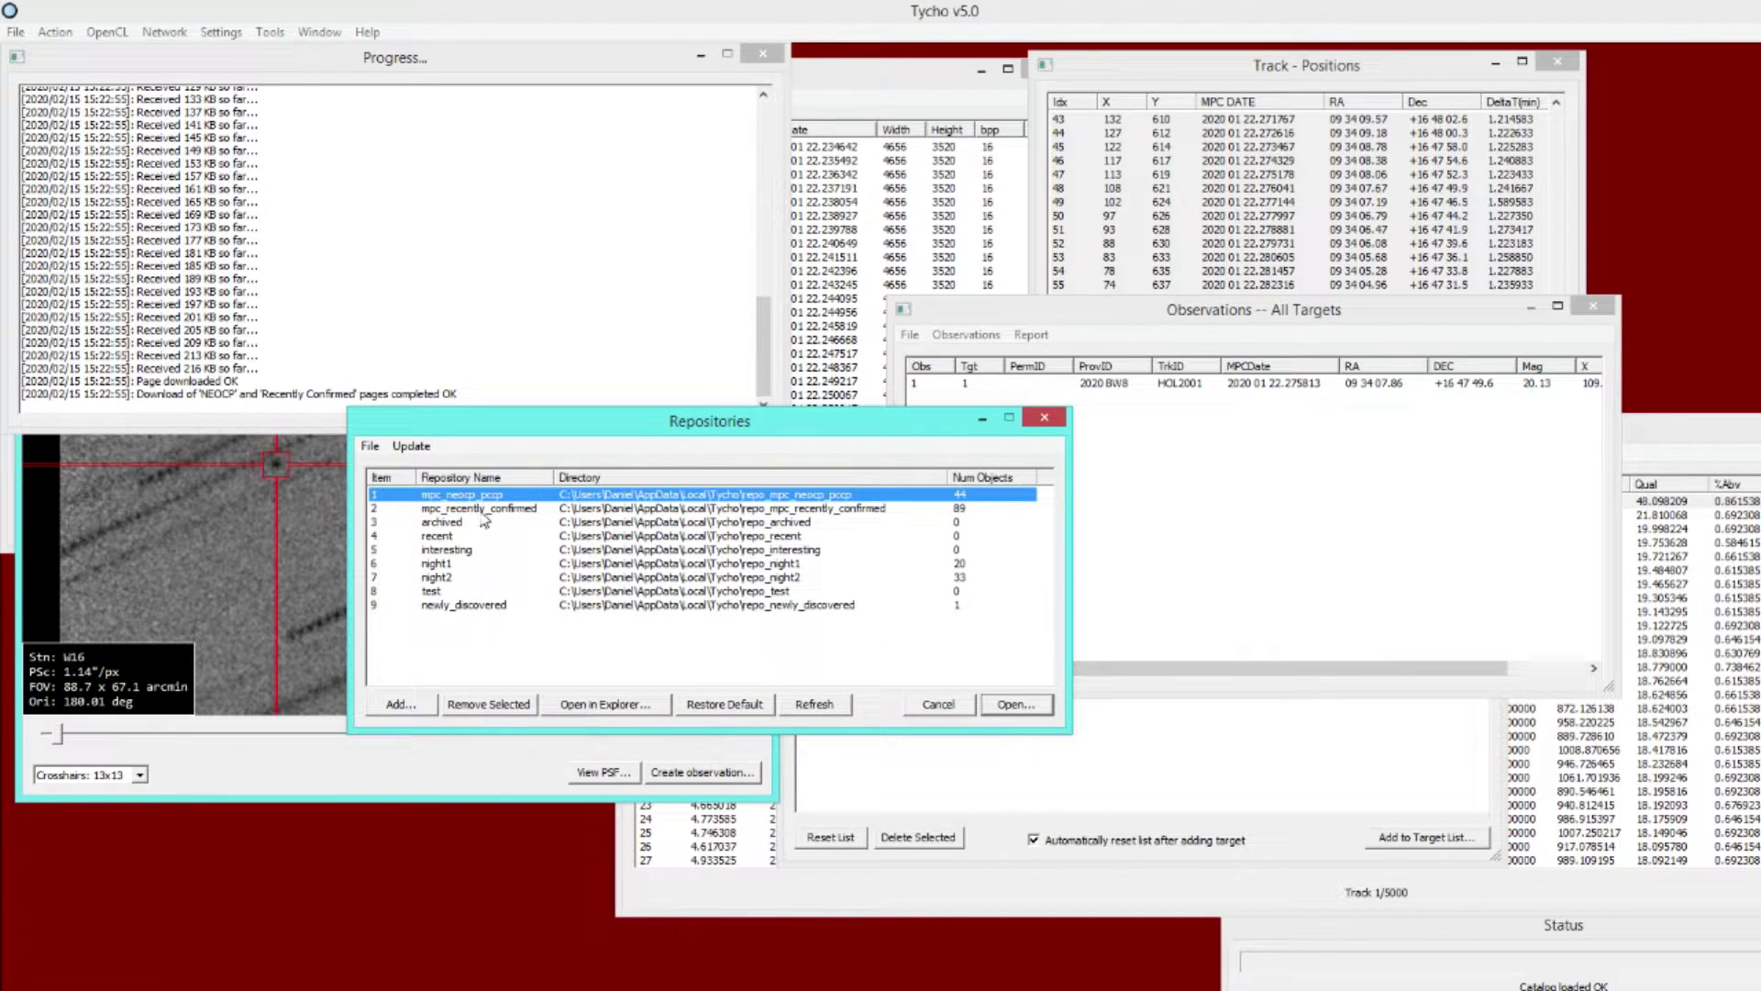
{"action": "left_click", "coordinate": [521, 510]}
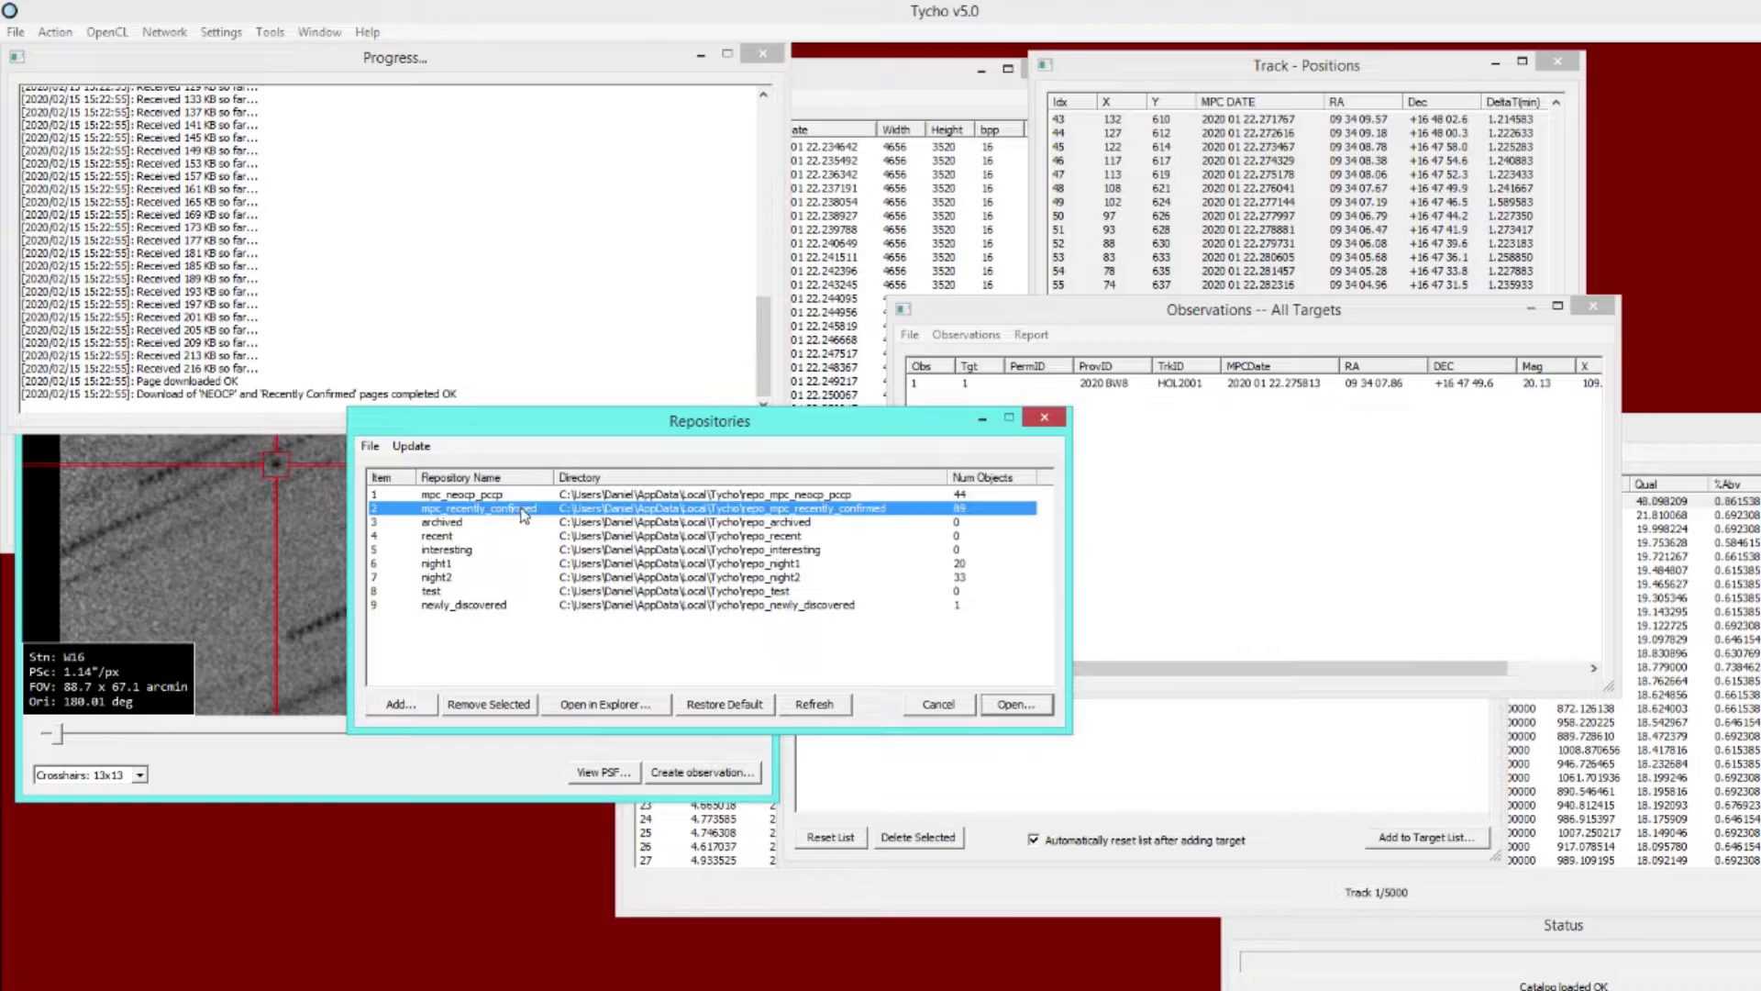
{"action": "double_click", "coordinate": [671, 515]}
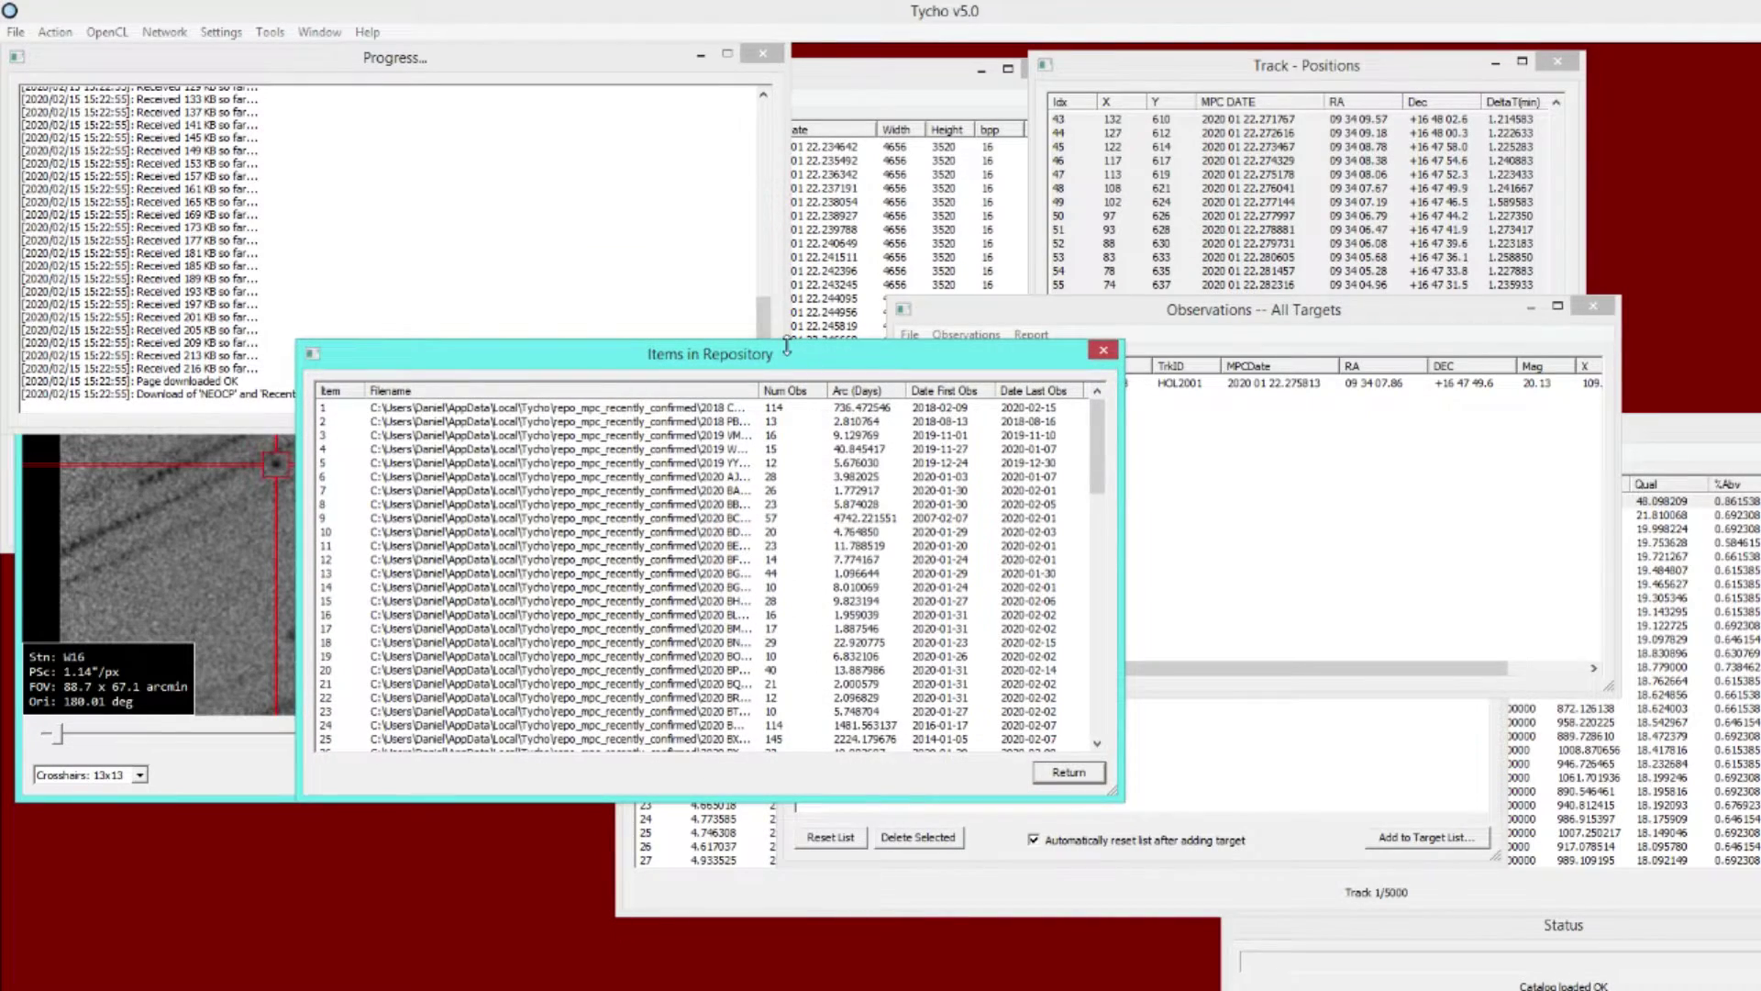
{"action": "left_click_drag", "start_coordinate": [790, 337], "coordinate": [779, 153]}
{"action": "double_click", "coordinate": [759, 200]}
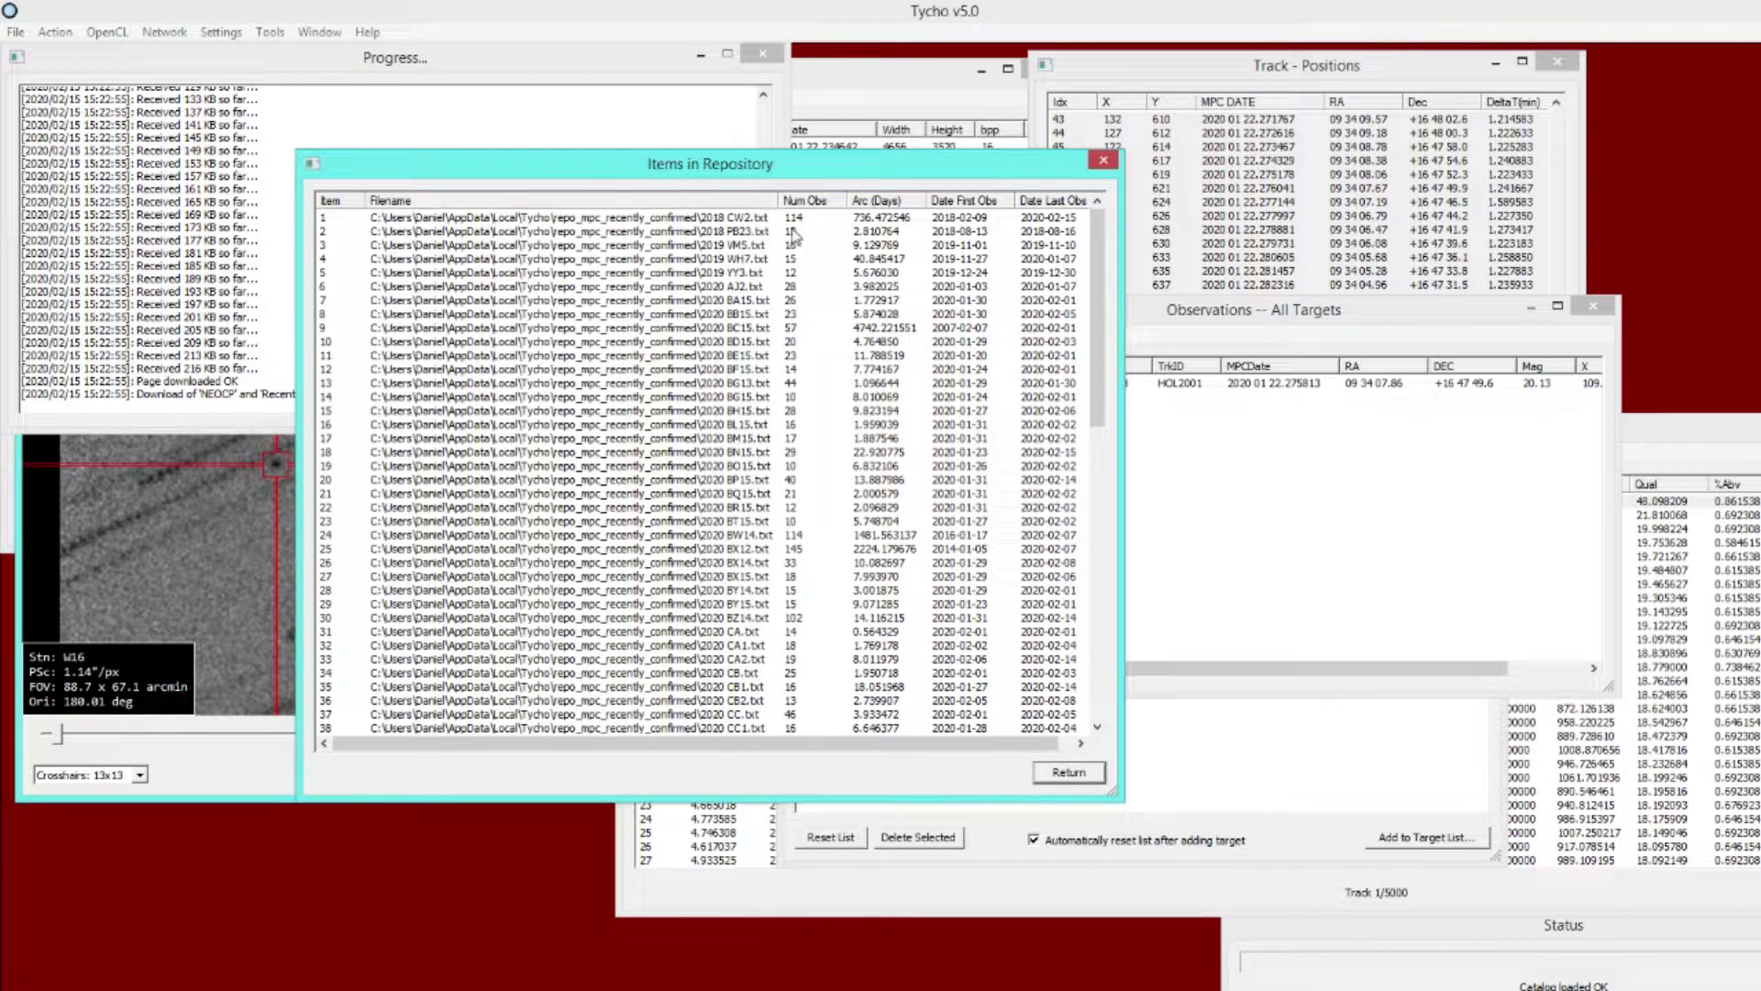
{"action": "left_click_drag", "start_coordinate": [1101, 320], "coordinate": [1099, 280]}
{"action": "left_click_drag", "start_coordinate": [1093, 399], "coordinate": [1093, 343]}
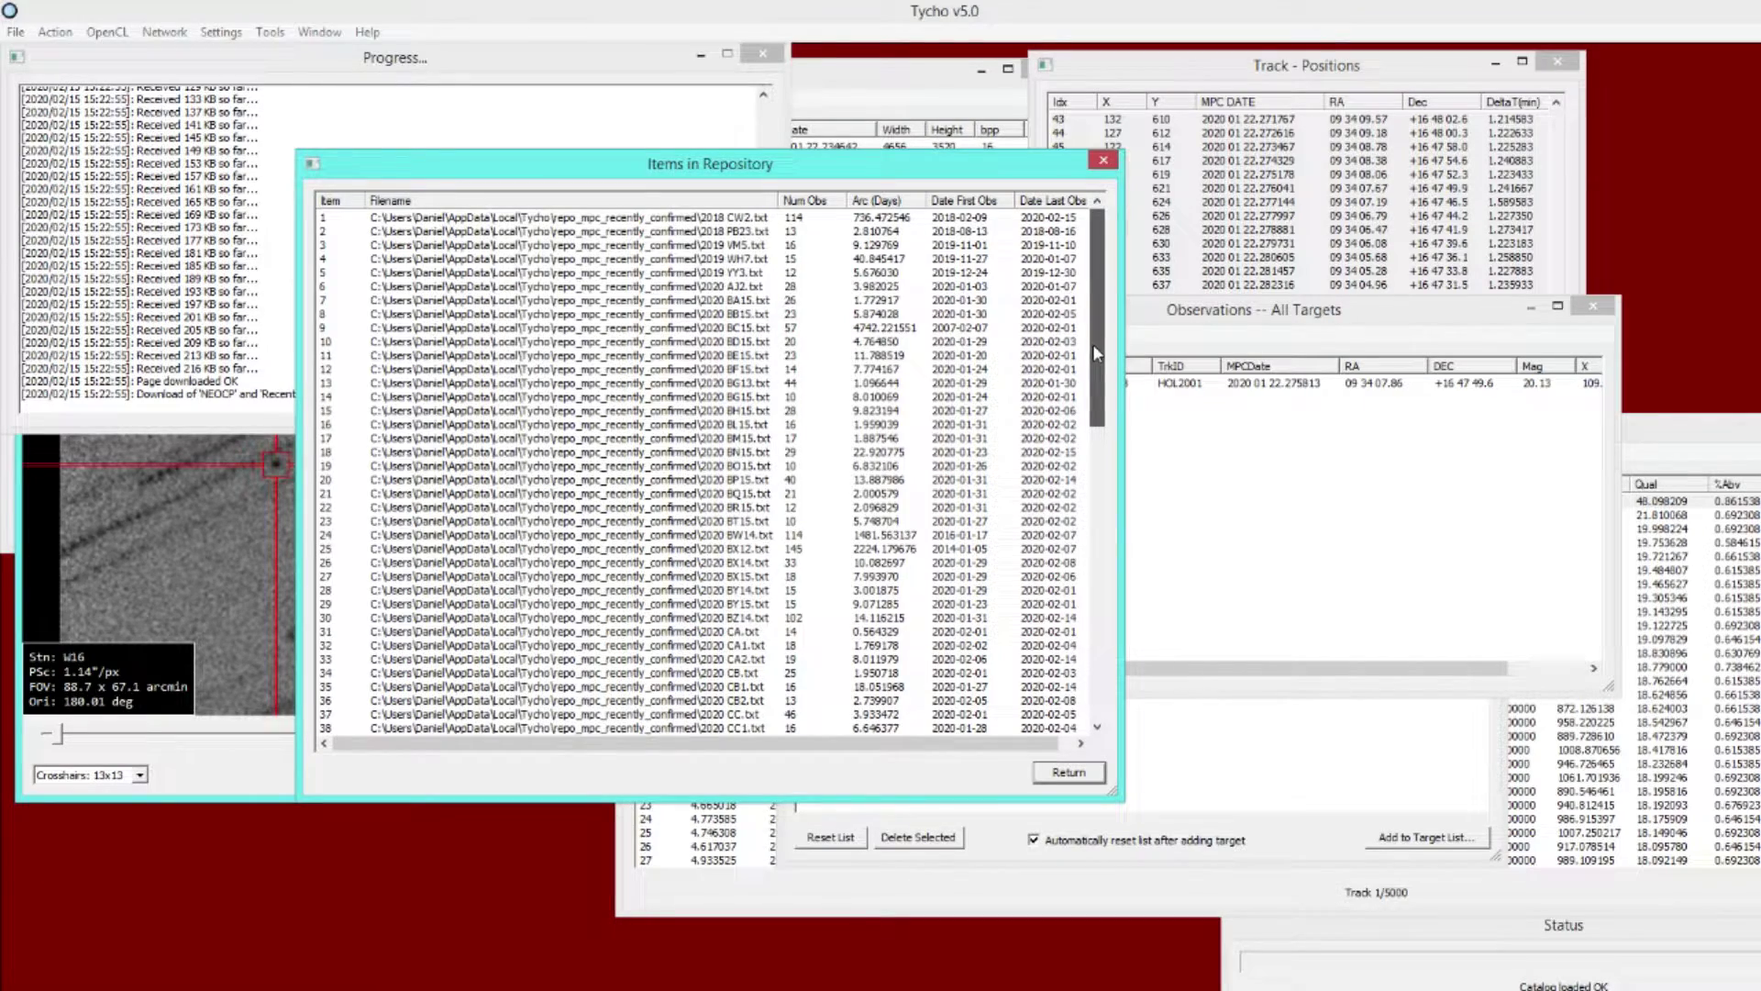
{"action": "left_click", "coordinate": [1104, 161]}
Examine the items in the mpc_neocp_pccp repository in an enlarged list and close it
{"action": "double_click", "coordinate": [812, 502]}
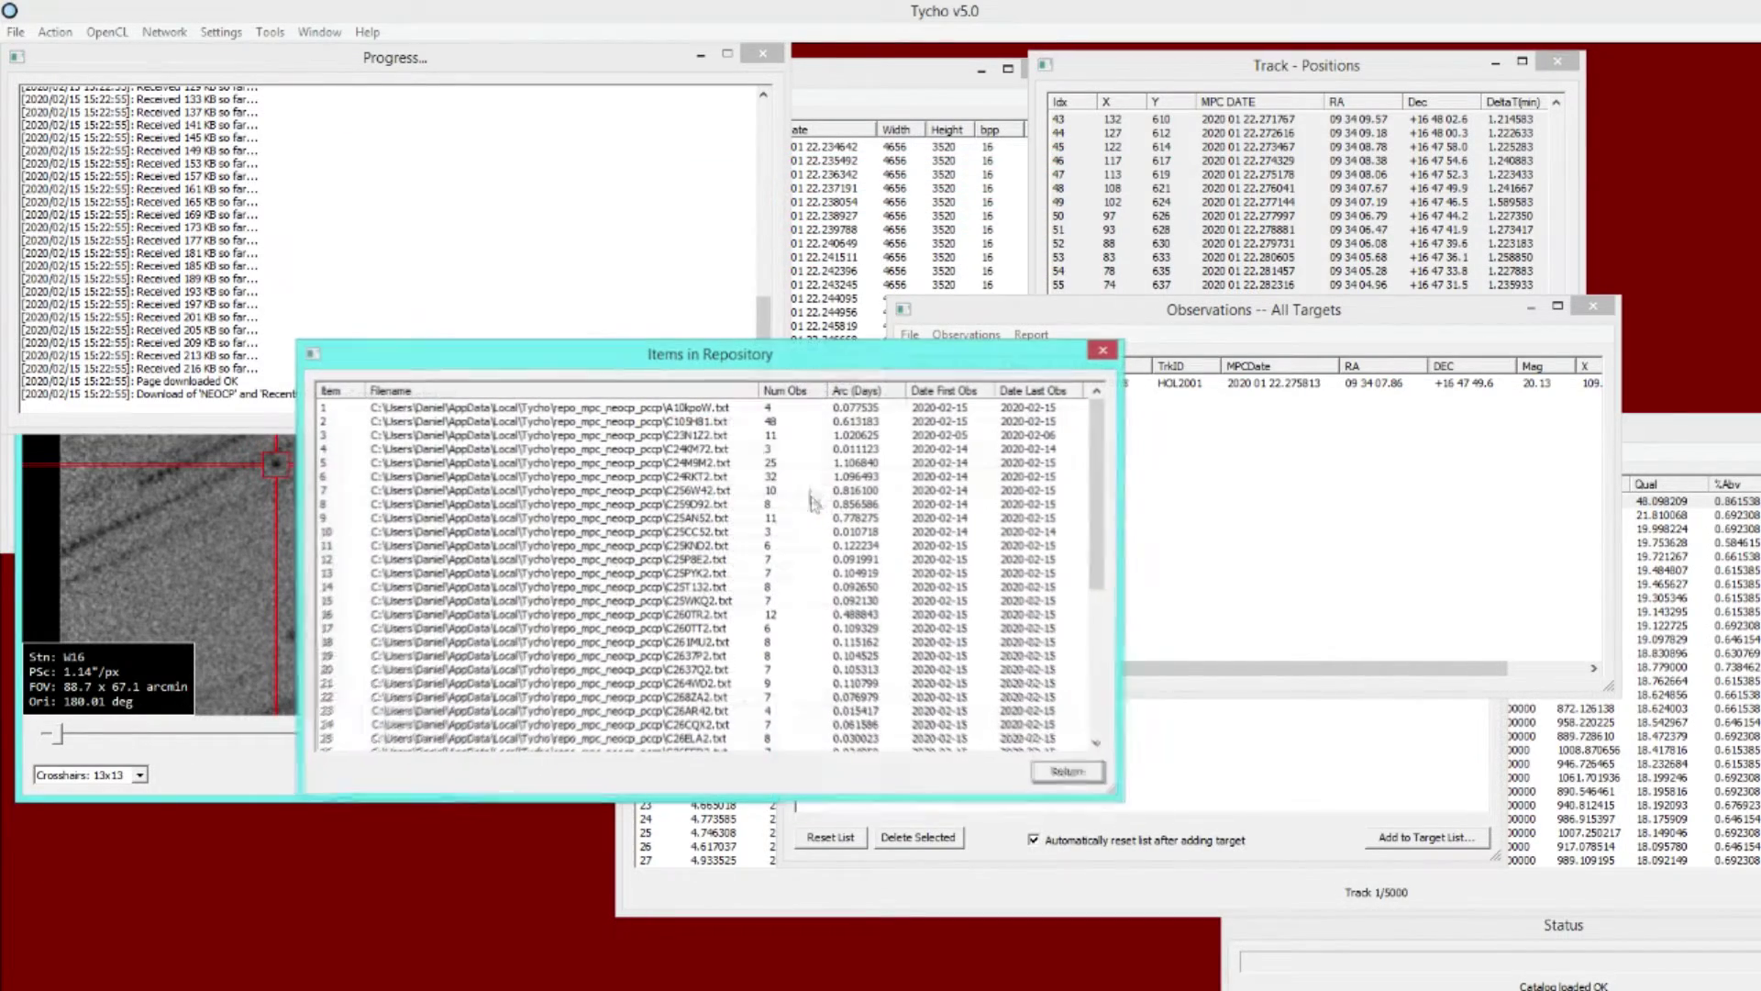
{"action": "left_click_drag", "start_coordinate": [759, 346], "coordinate": [760, 153]}
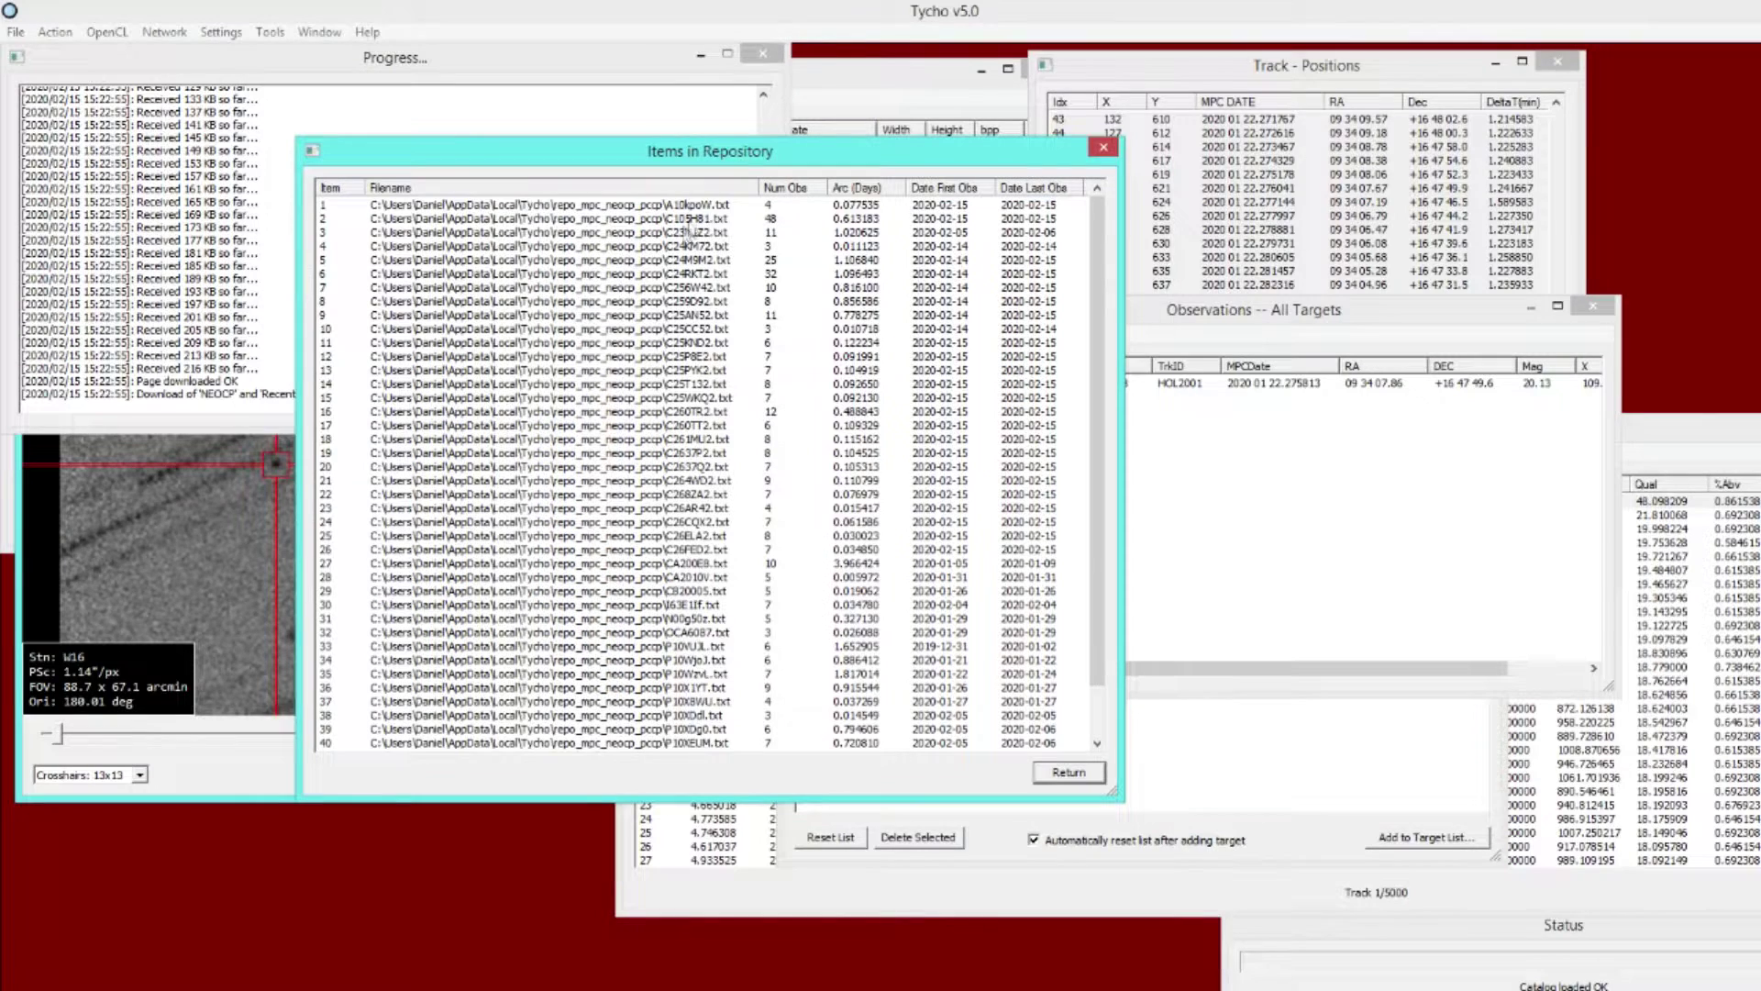
{"action": "left_click", "coordinate": [1104, 146]}
Open the observations of C256W42.txt from the mpc_neocp_pccp repository in text form
{"action": "left_click_drag", "start_coordinate": [795, 424], "coordinate": [778, 386]}
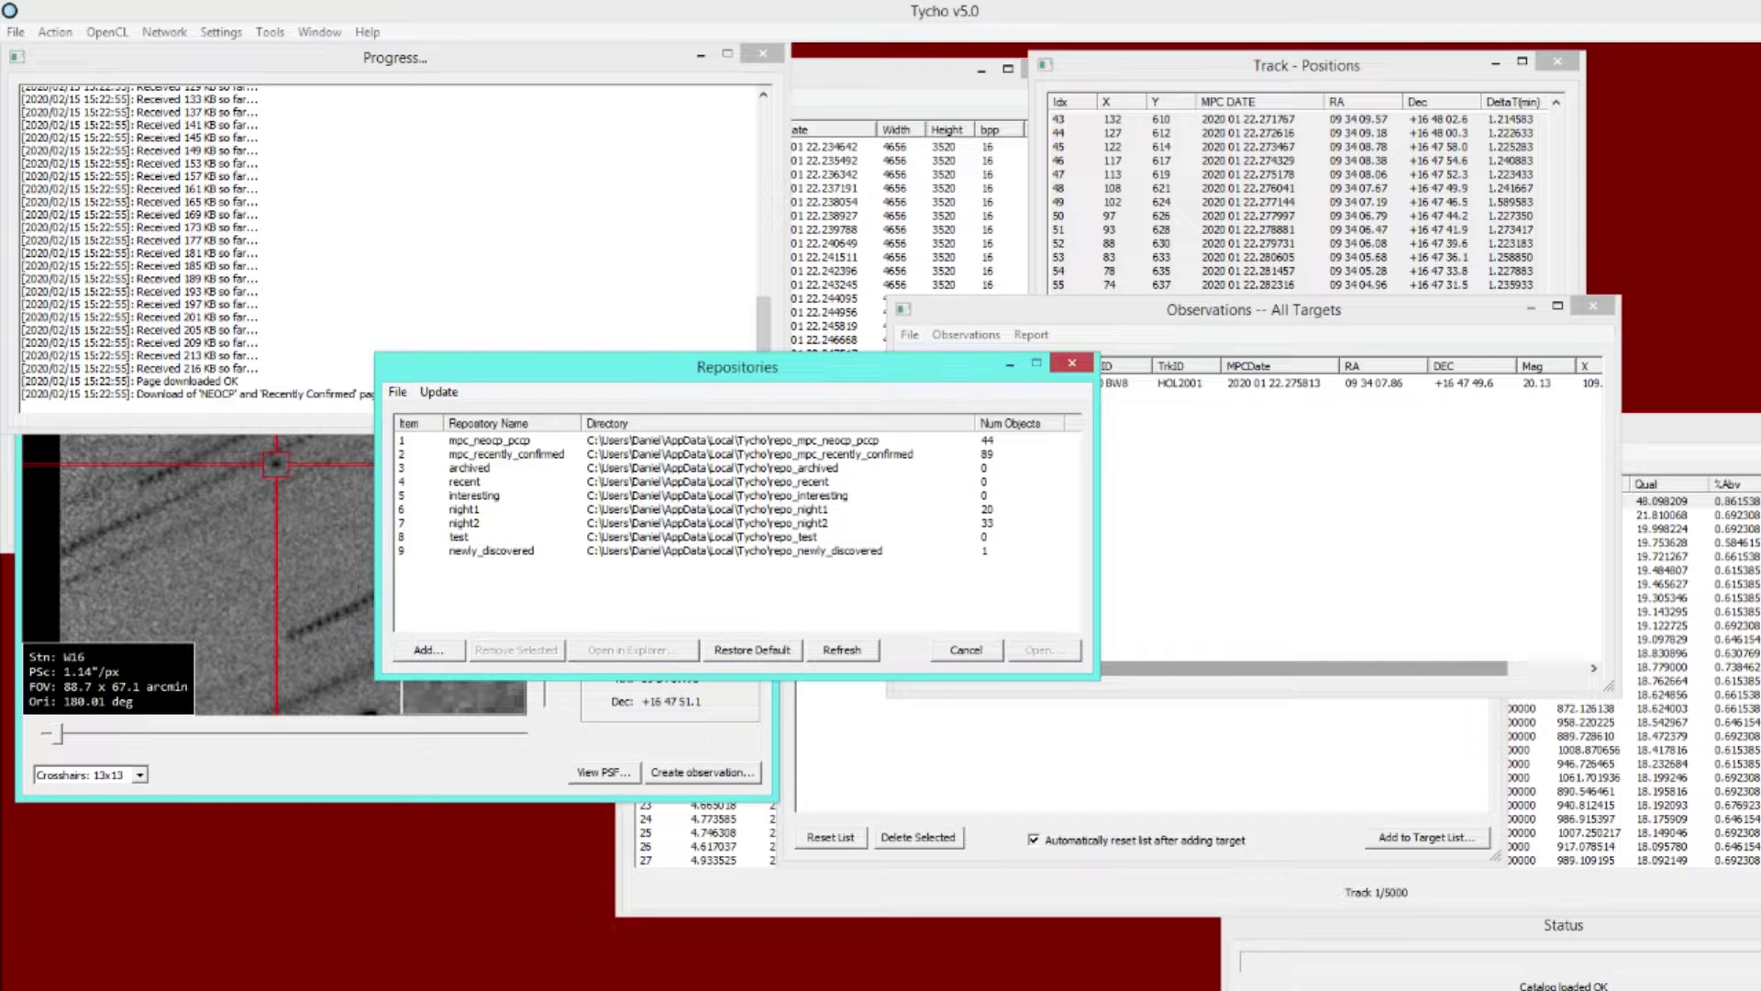
{"action": "double_click", "coordinate": [876, 445]}
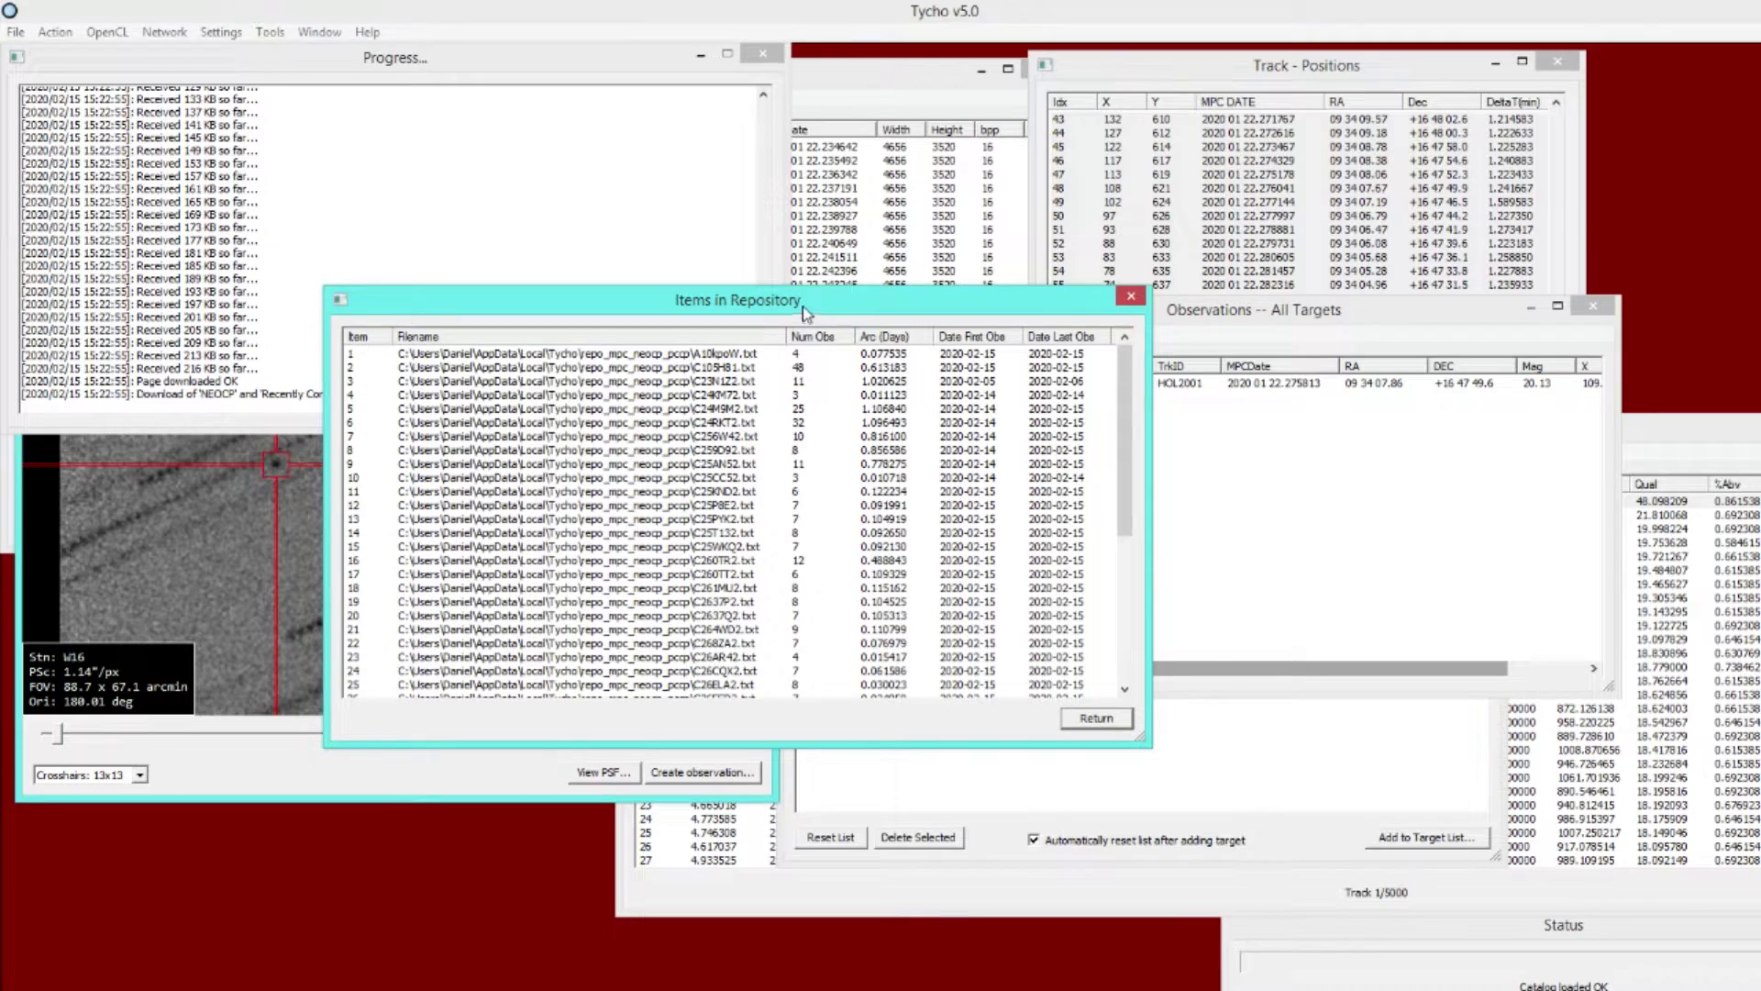
{"action": "left_click_drag", "start_coordinate": [800, 278], "coordinate": [801, 186]}
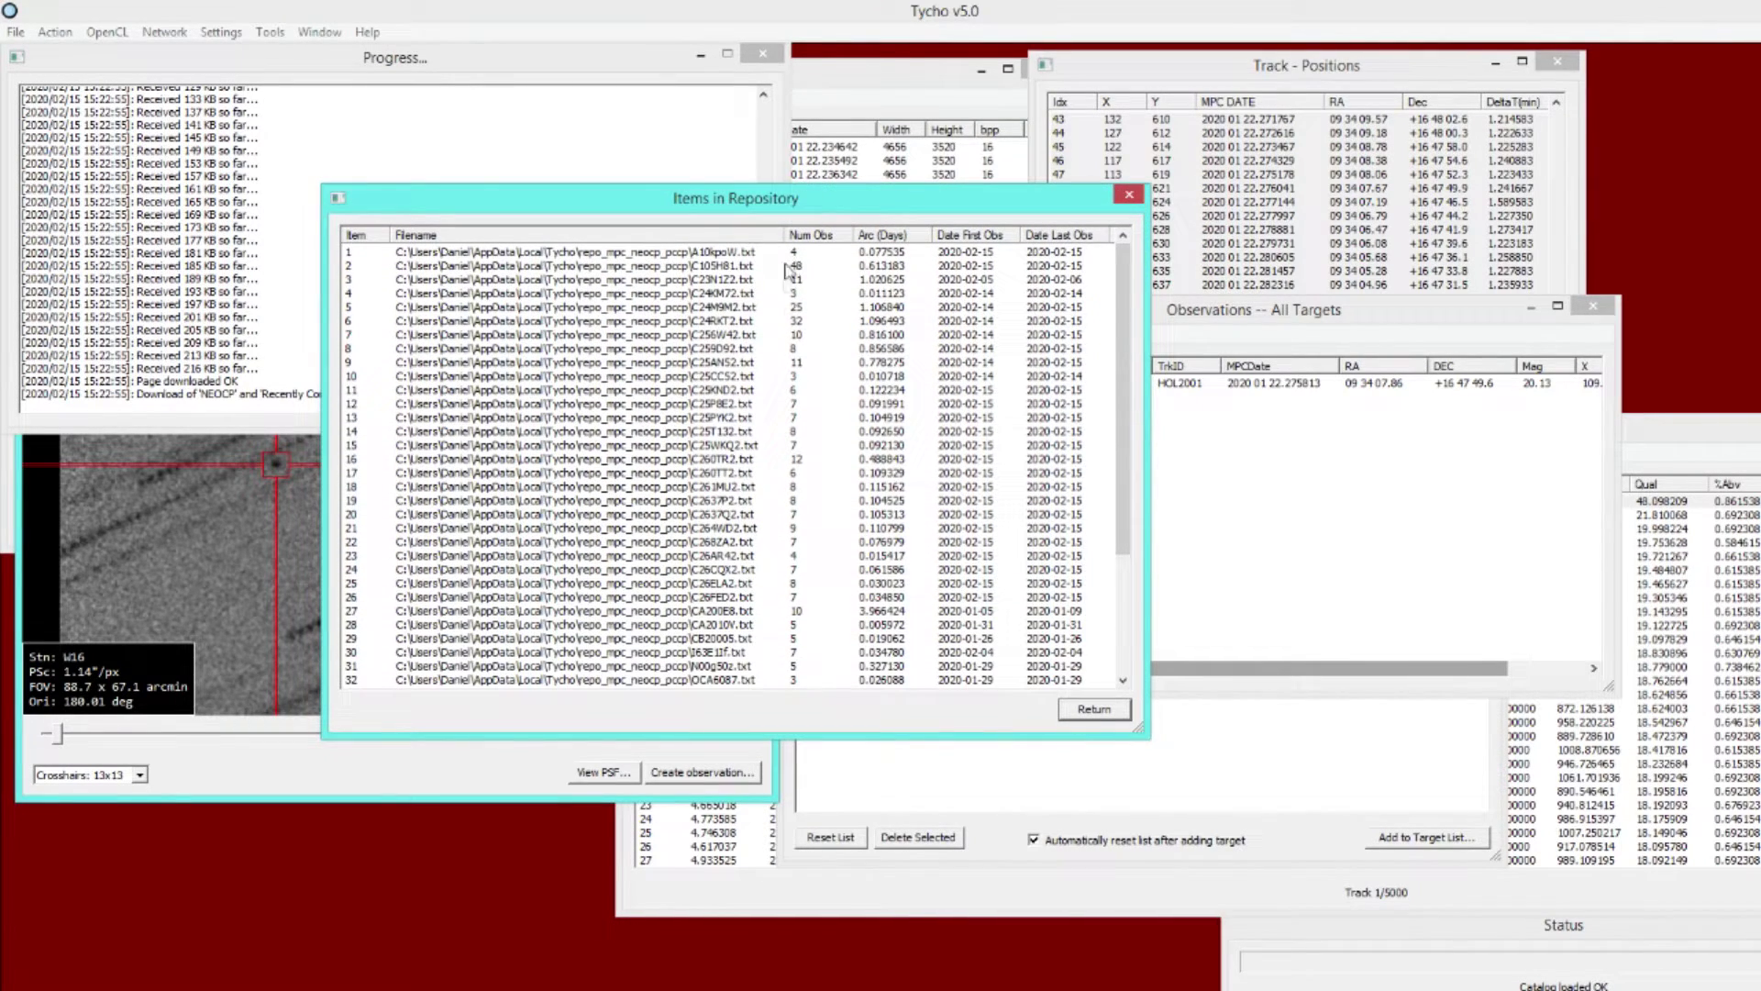
{"action": "left_click", "coordinate": [828, 337]}
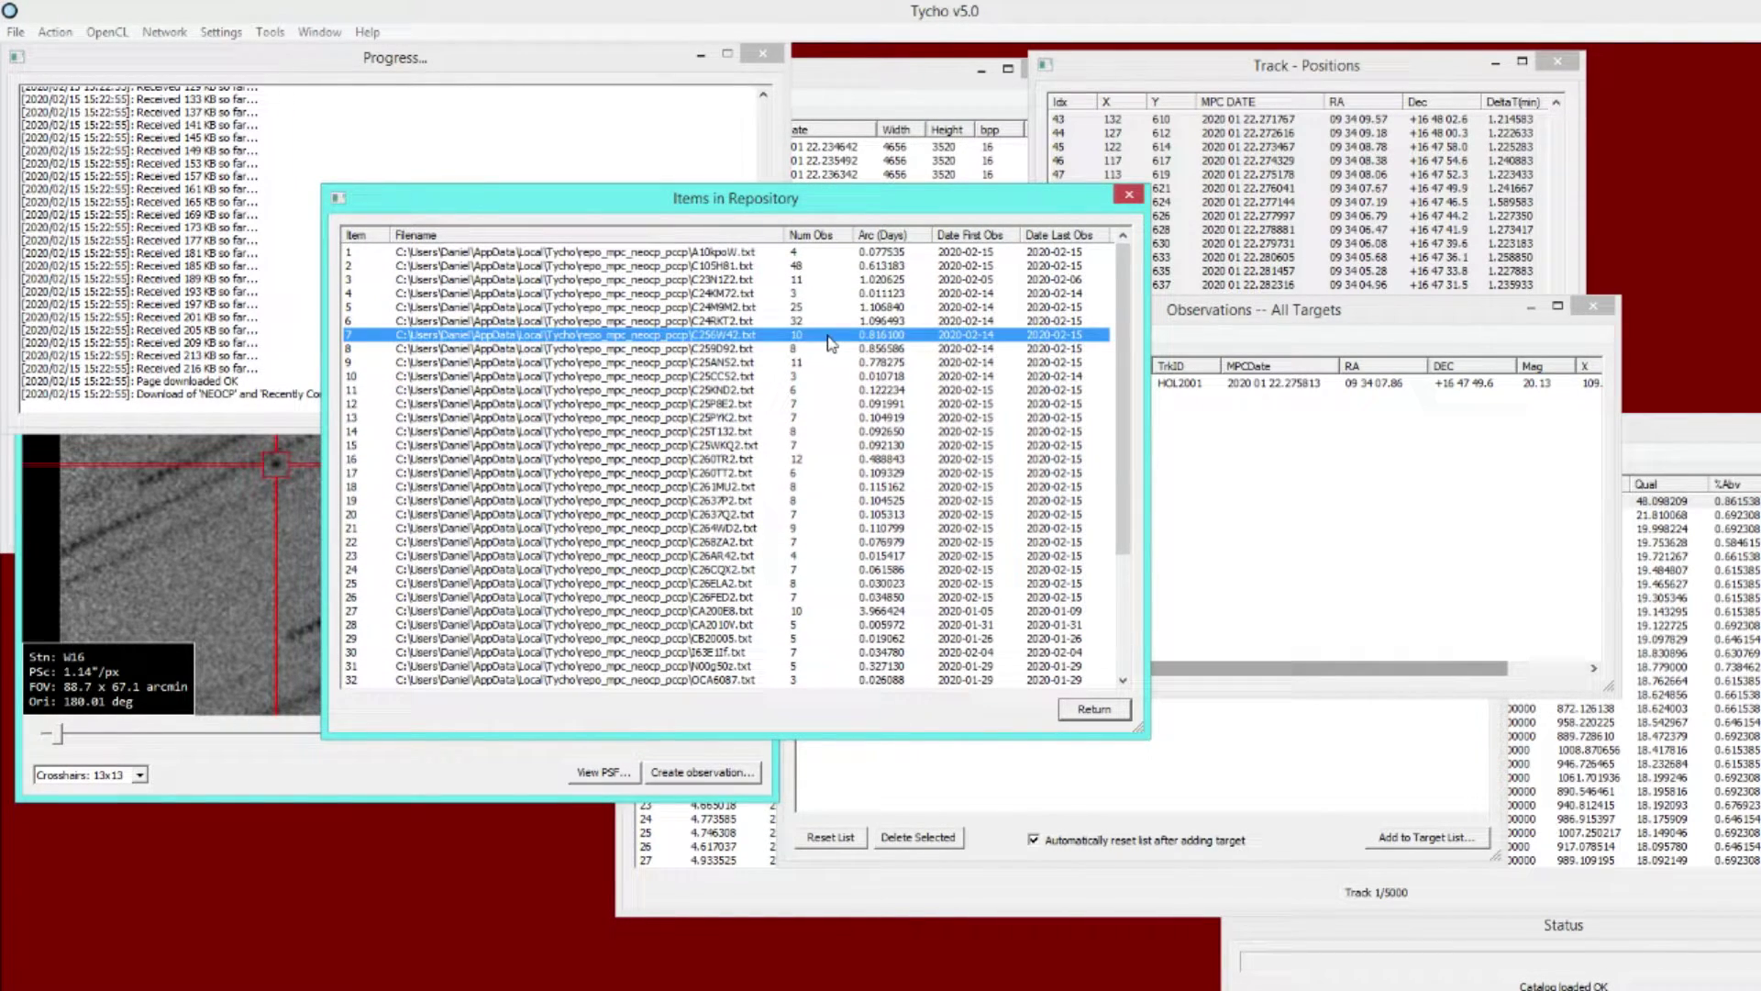
{"action": "double_click", "coordinate": [828, 336]}
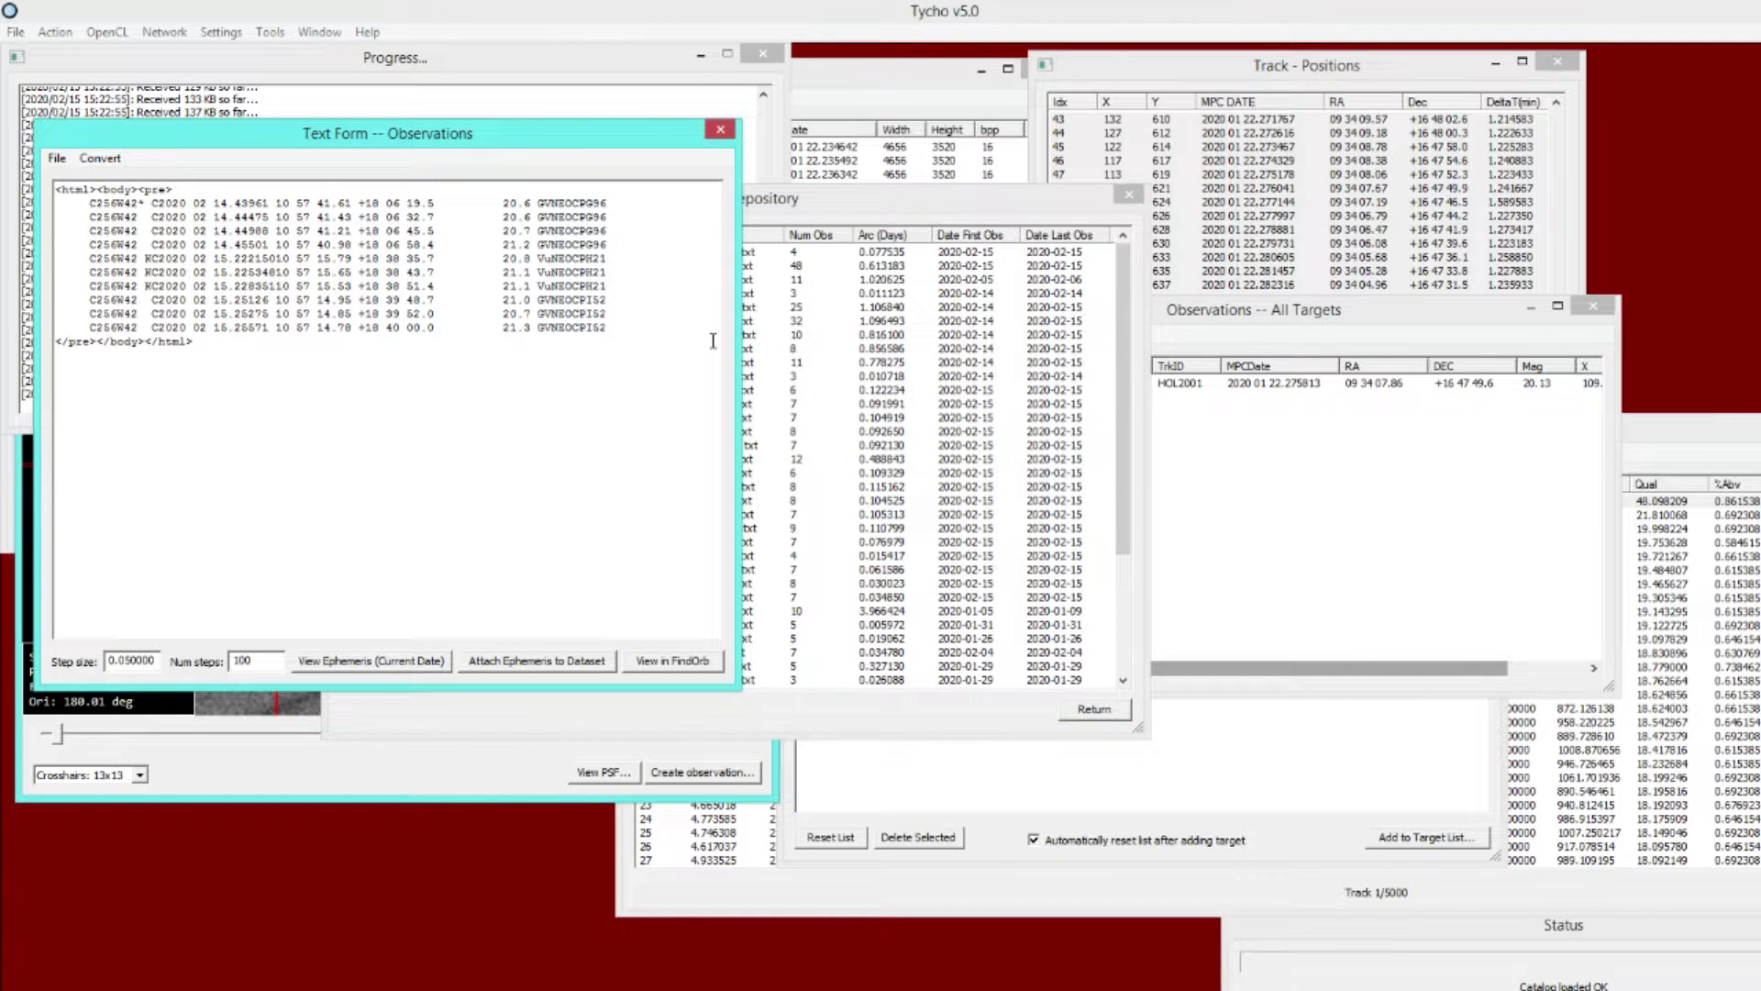
Copy the last three C256W42 observation lines and remove them from the text, leaving no blank line
{"action": "left_click_drag", "start_coordinate": [612, 329], "coordinate": [50, 302]}
{"action": "key", "text": "ctrl+c"}
{"action": "key", "text": "BackSpace"}
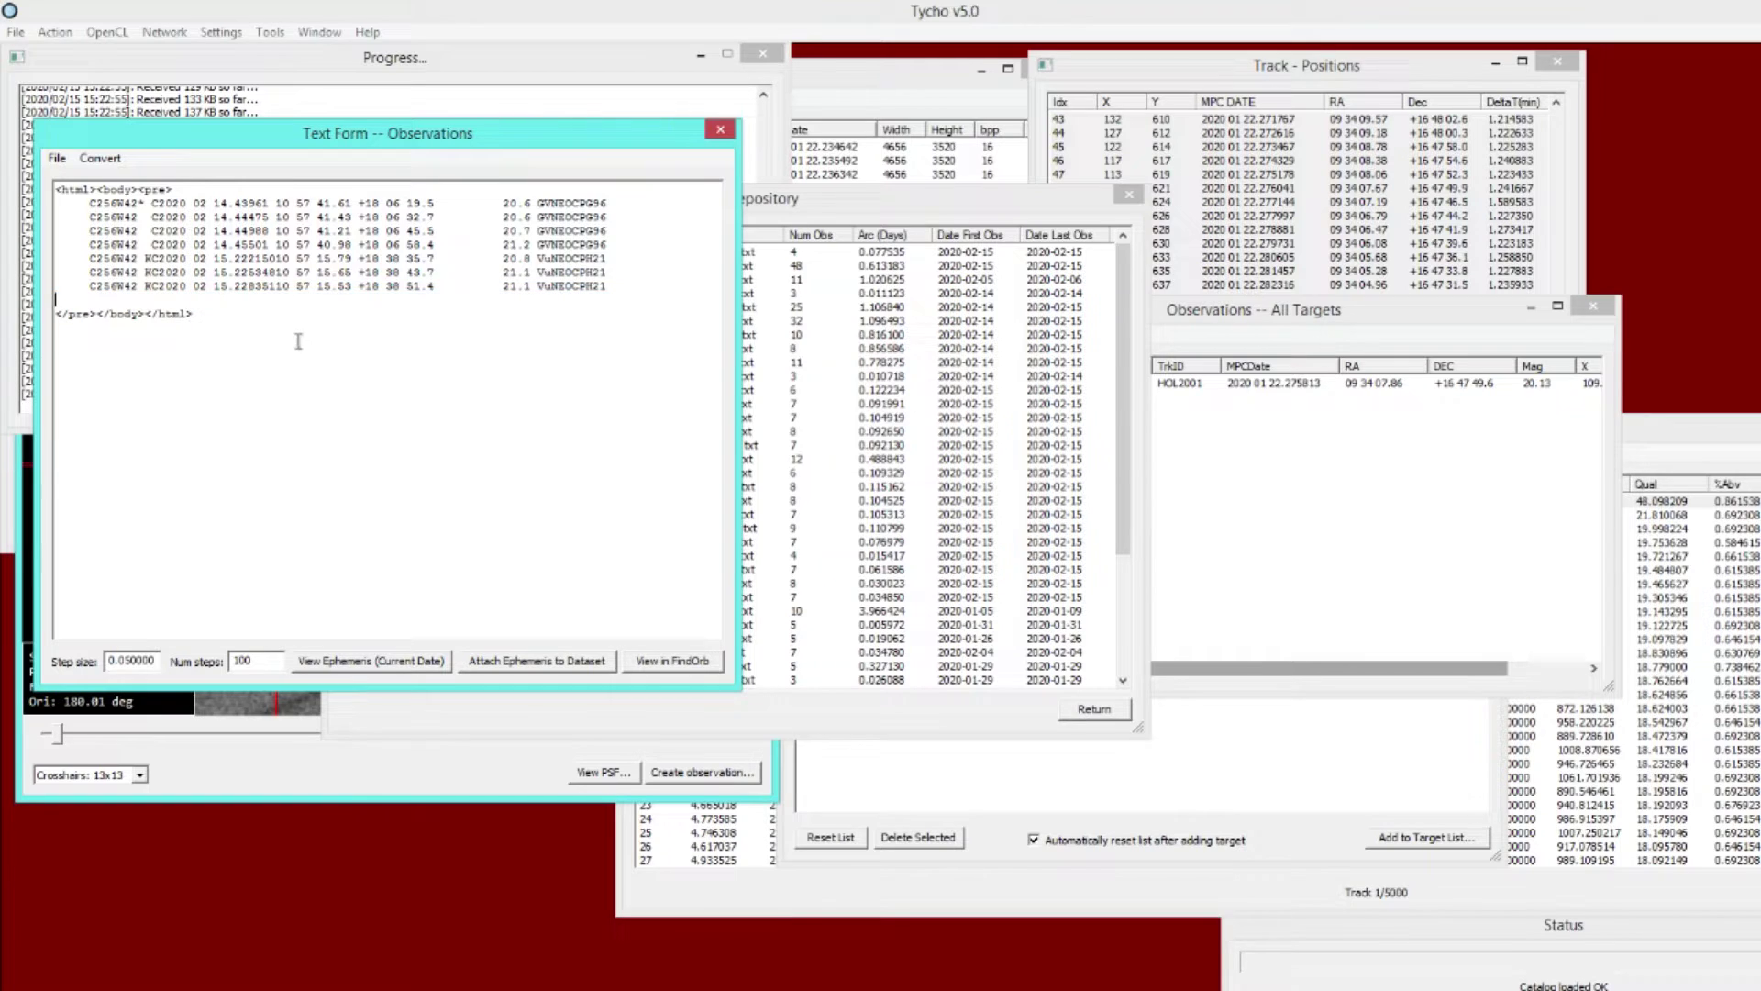
{"action": "key", "text": "BackSpace"}
{"action": "left_click", "coordinate": [293, 336]}
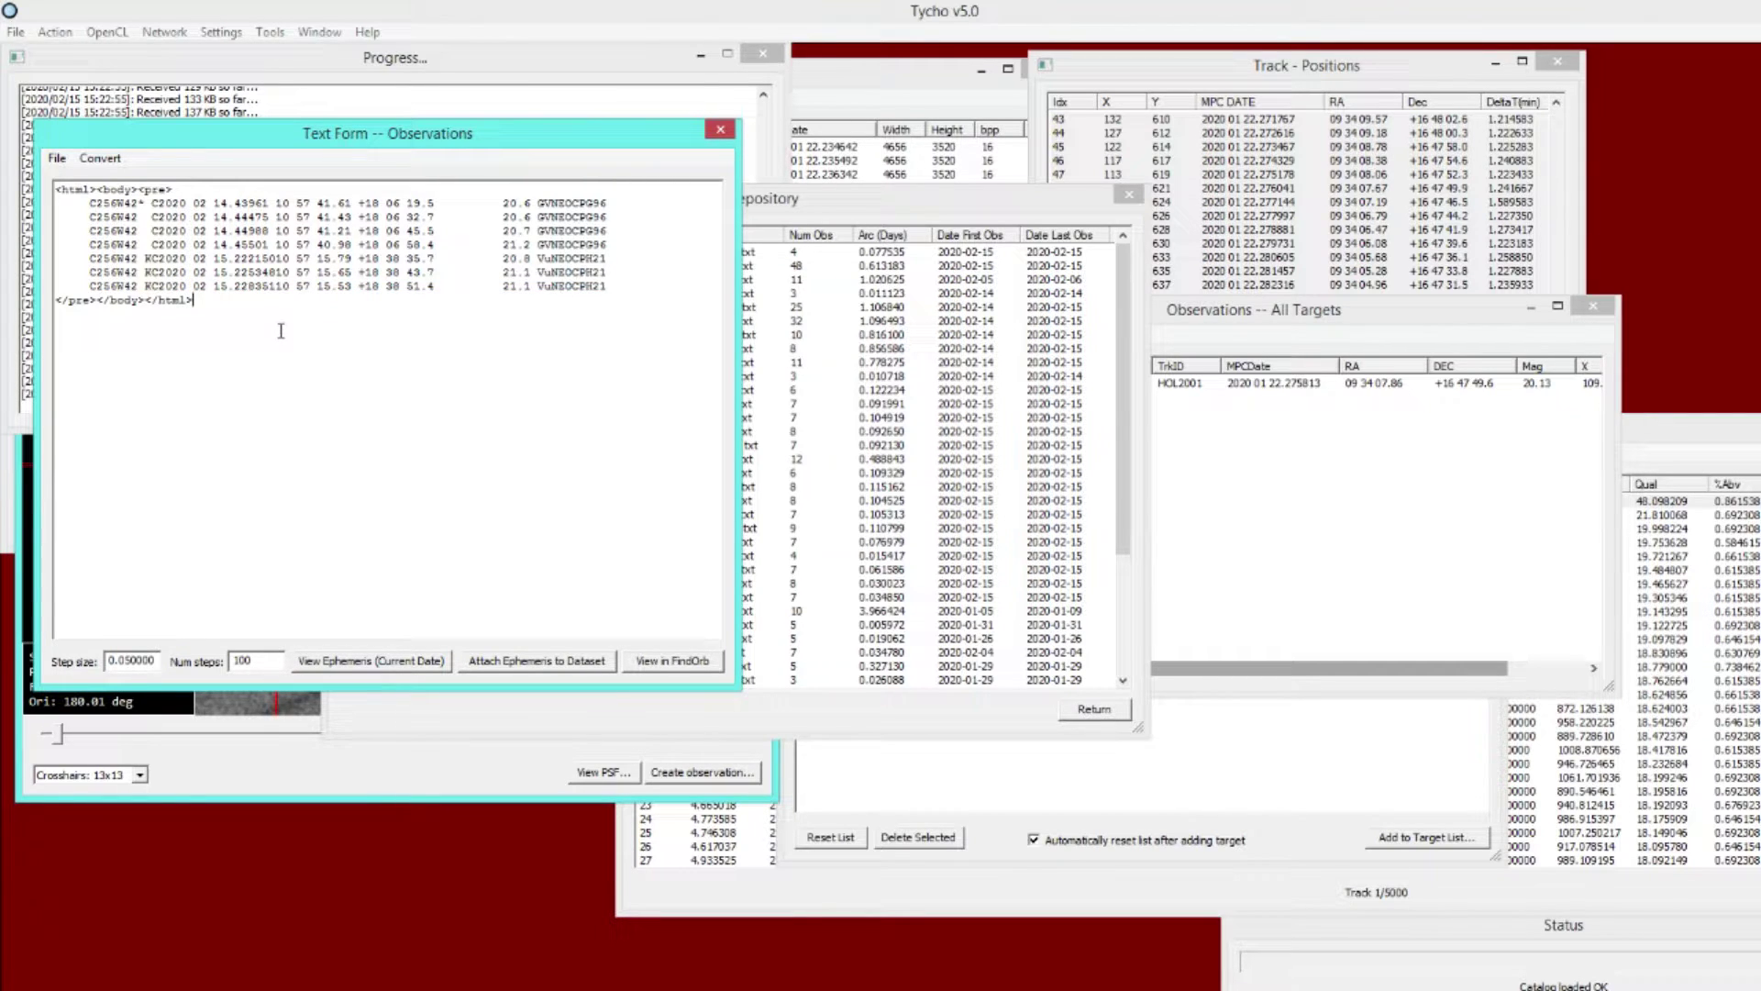
Save the shortened observations to the mpc_neocp_pccp repository as C256W42 and check its entry in the item list
{"action": "left_click", "coordinate": [56, 159]}
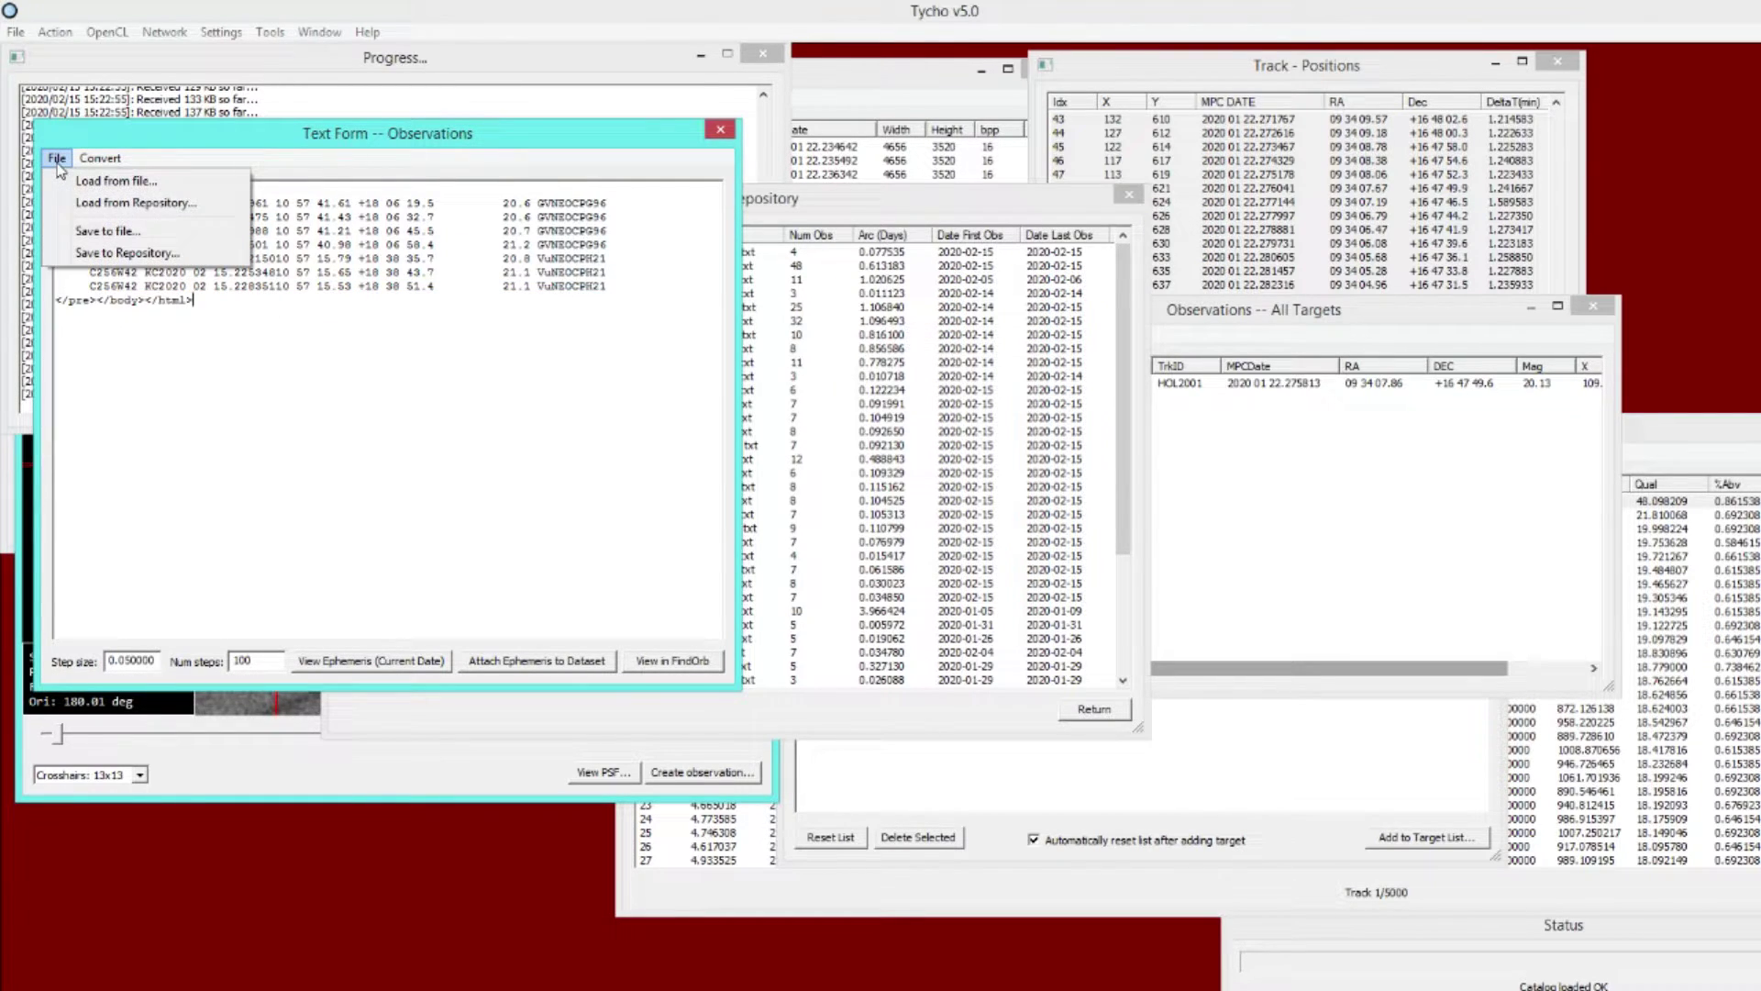
{"action": "left_click", "coordinate": [91, 254]}
{"action": "left_click", "coordinate": [766, 438]}
{"action": "left_click", "coordinate": [1252, 646]}
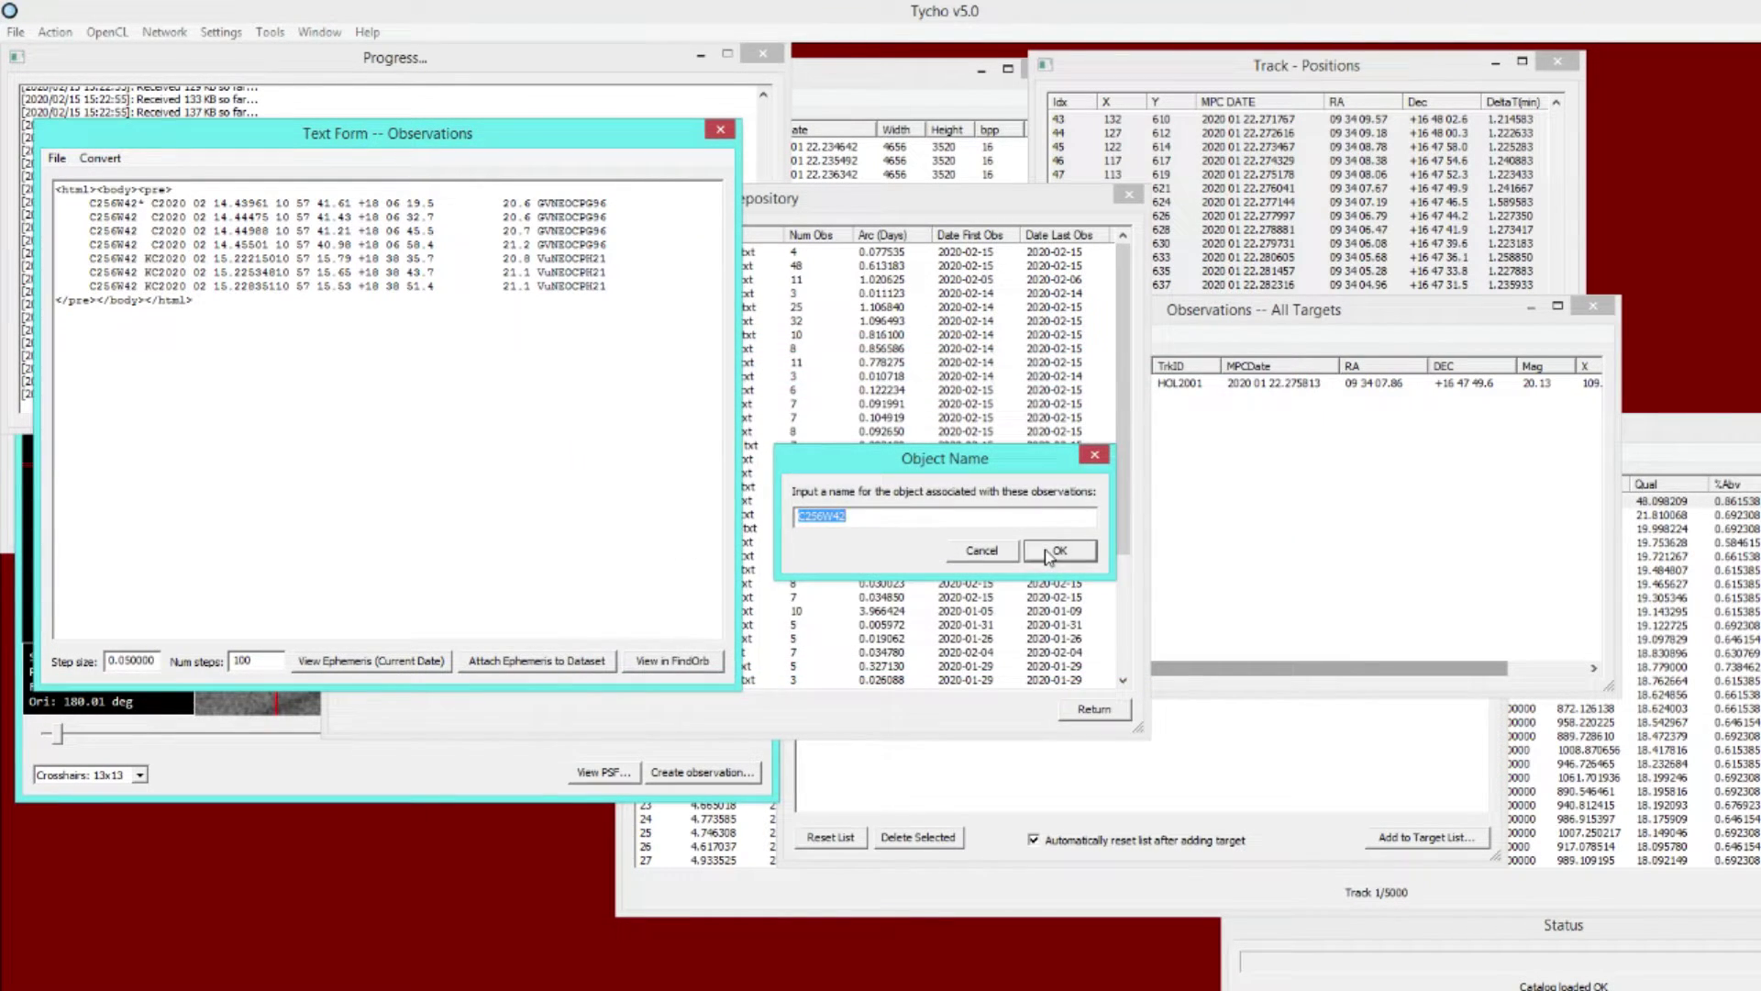
{"action": "left_click", "coordinate": [1053, 551]}
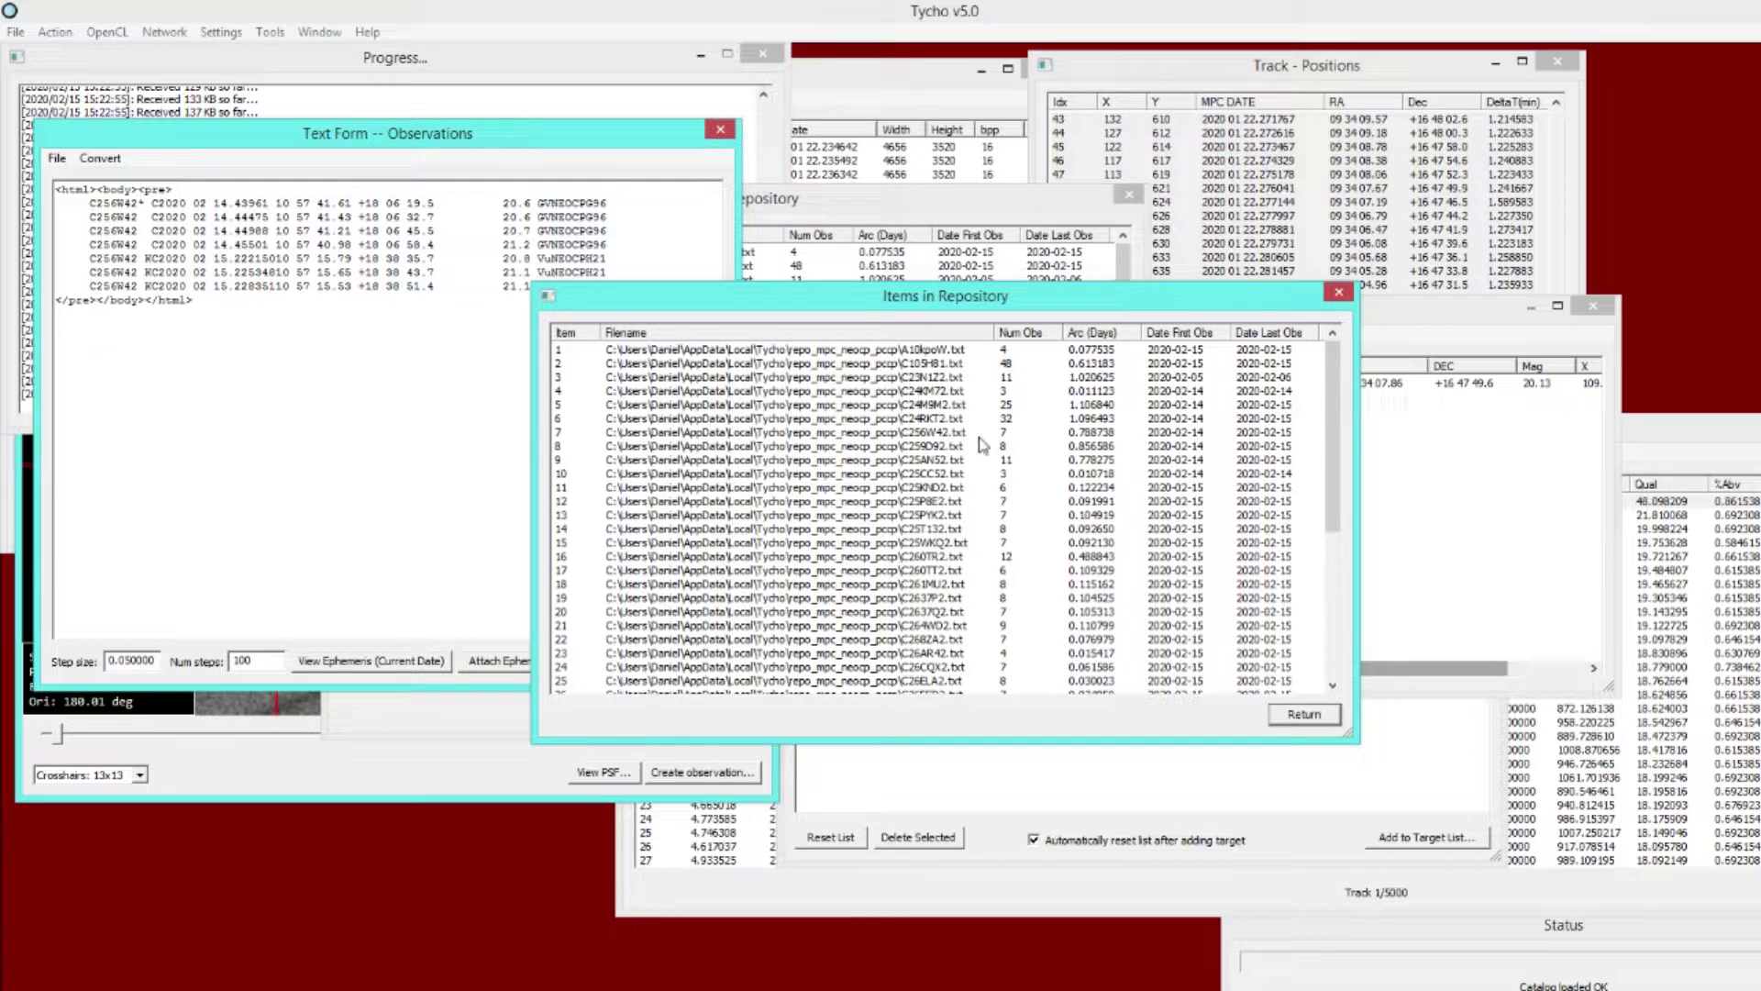
{"action": "left_click", "coordinate": [1010, 437]}
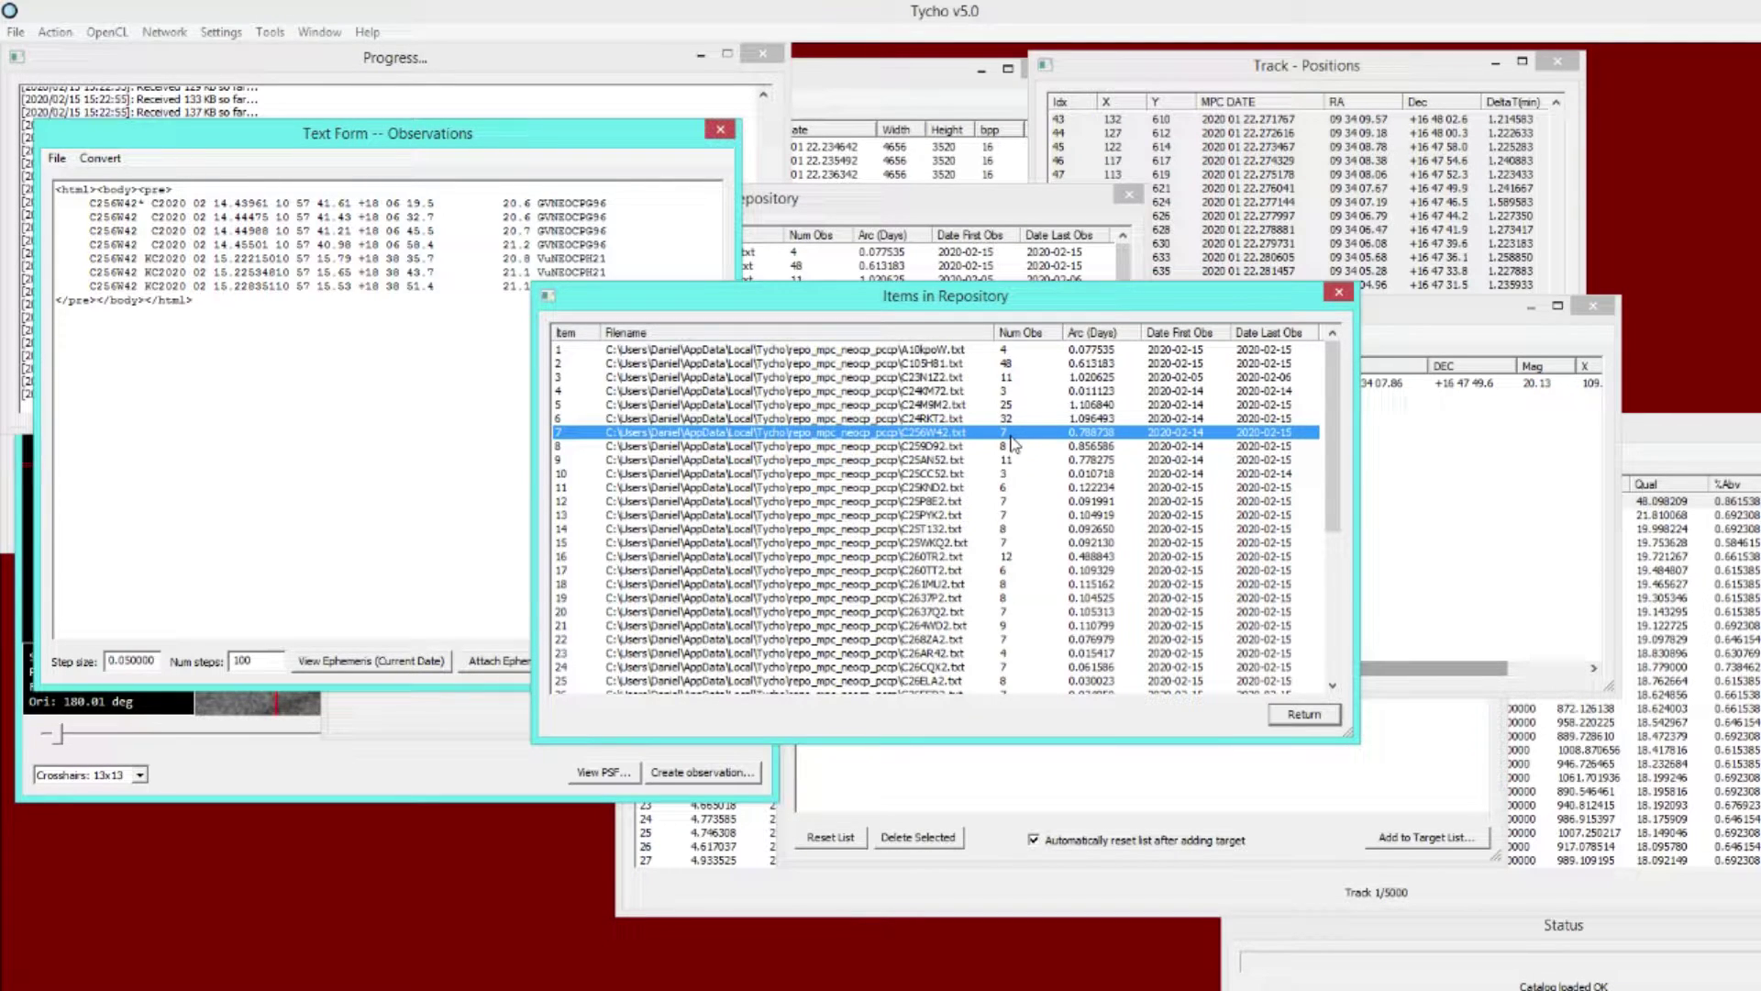
{"action": "left_click", "coordinate": [1318, 717]}
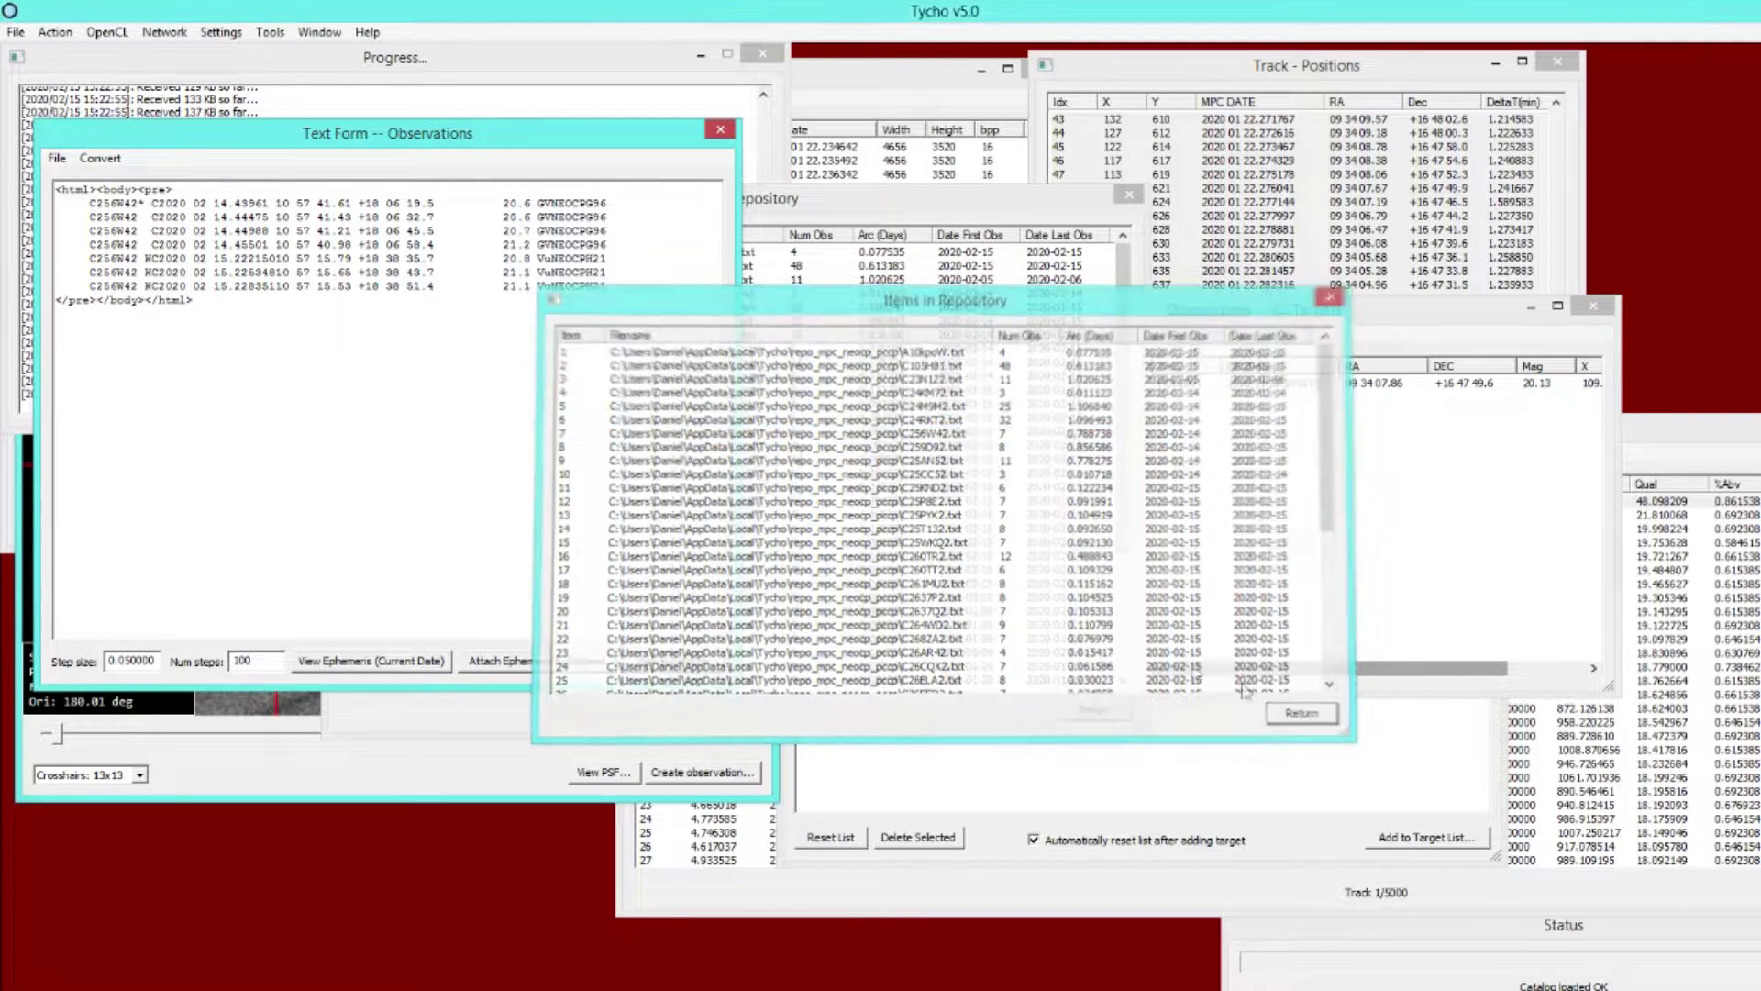
Replace the whole text with the three copied observations and change the designation on each line to C000000
{"action": "key", "text": "ctrl+a"}
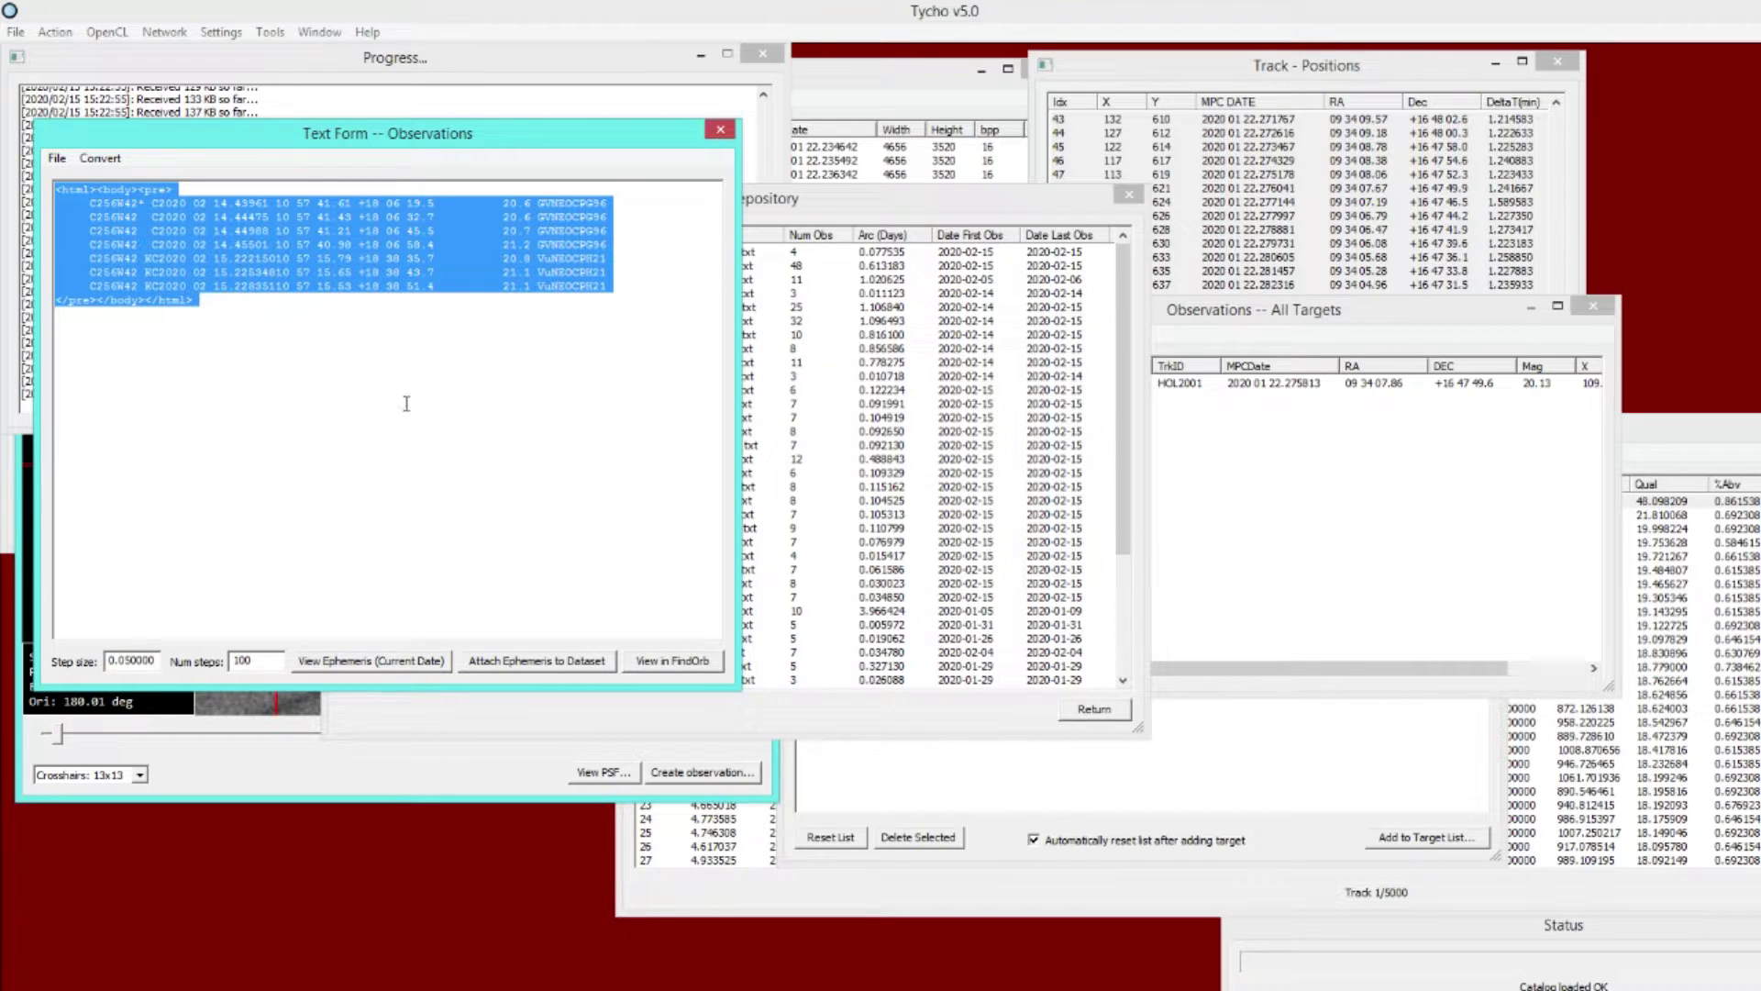
{"action": "key", "text": "ctrl+v"}
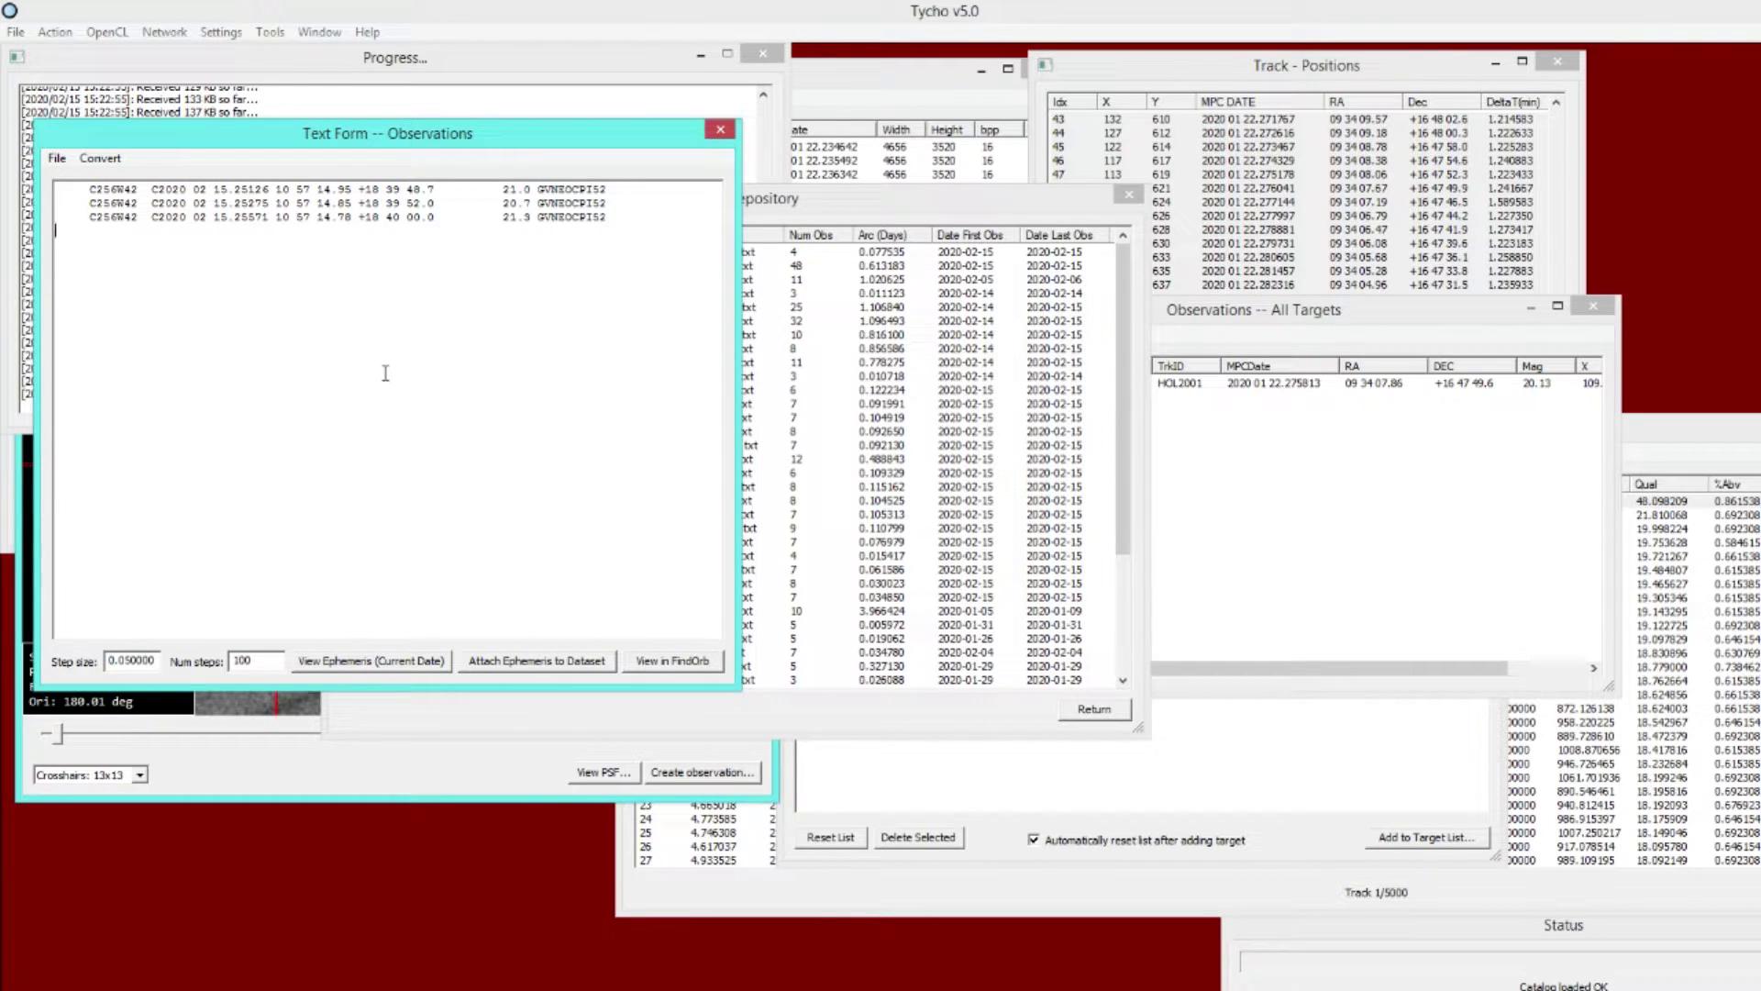
{"action": "left_click_drag", "start_coordinate": [95, 190], "coordinate": [142, 192]}
{"action": "type", "text": "000000"}
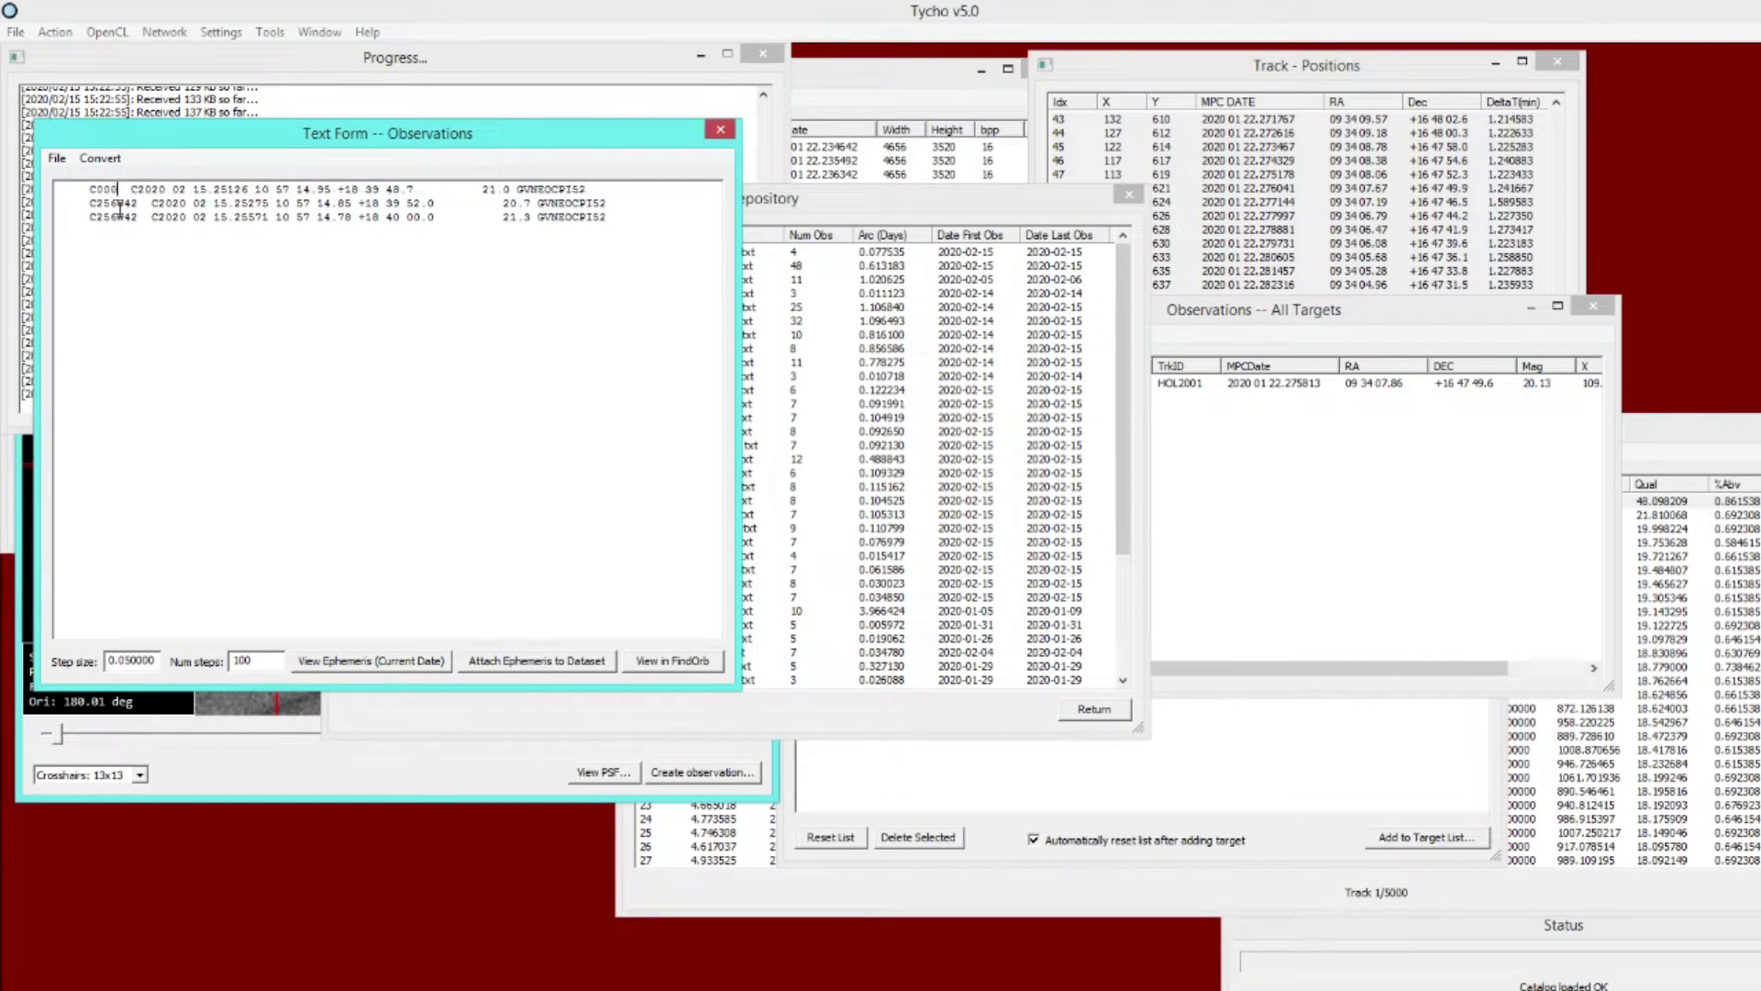
{"action": "left_click_drag", "start_coordinate": [96, 203], "coordinate": [143, 208]}
{"action": "type", "text": "000000"}
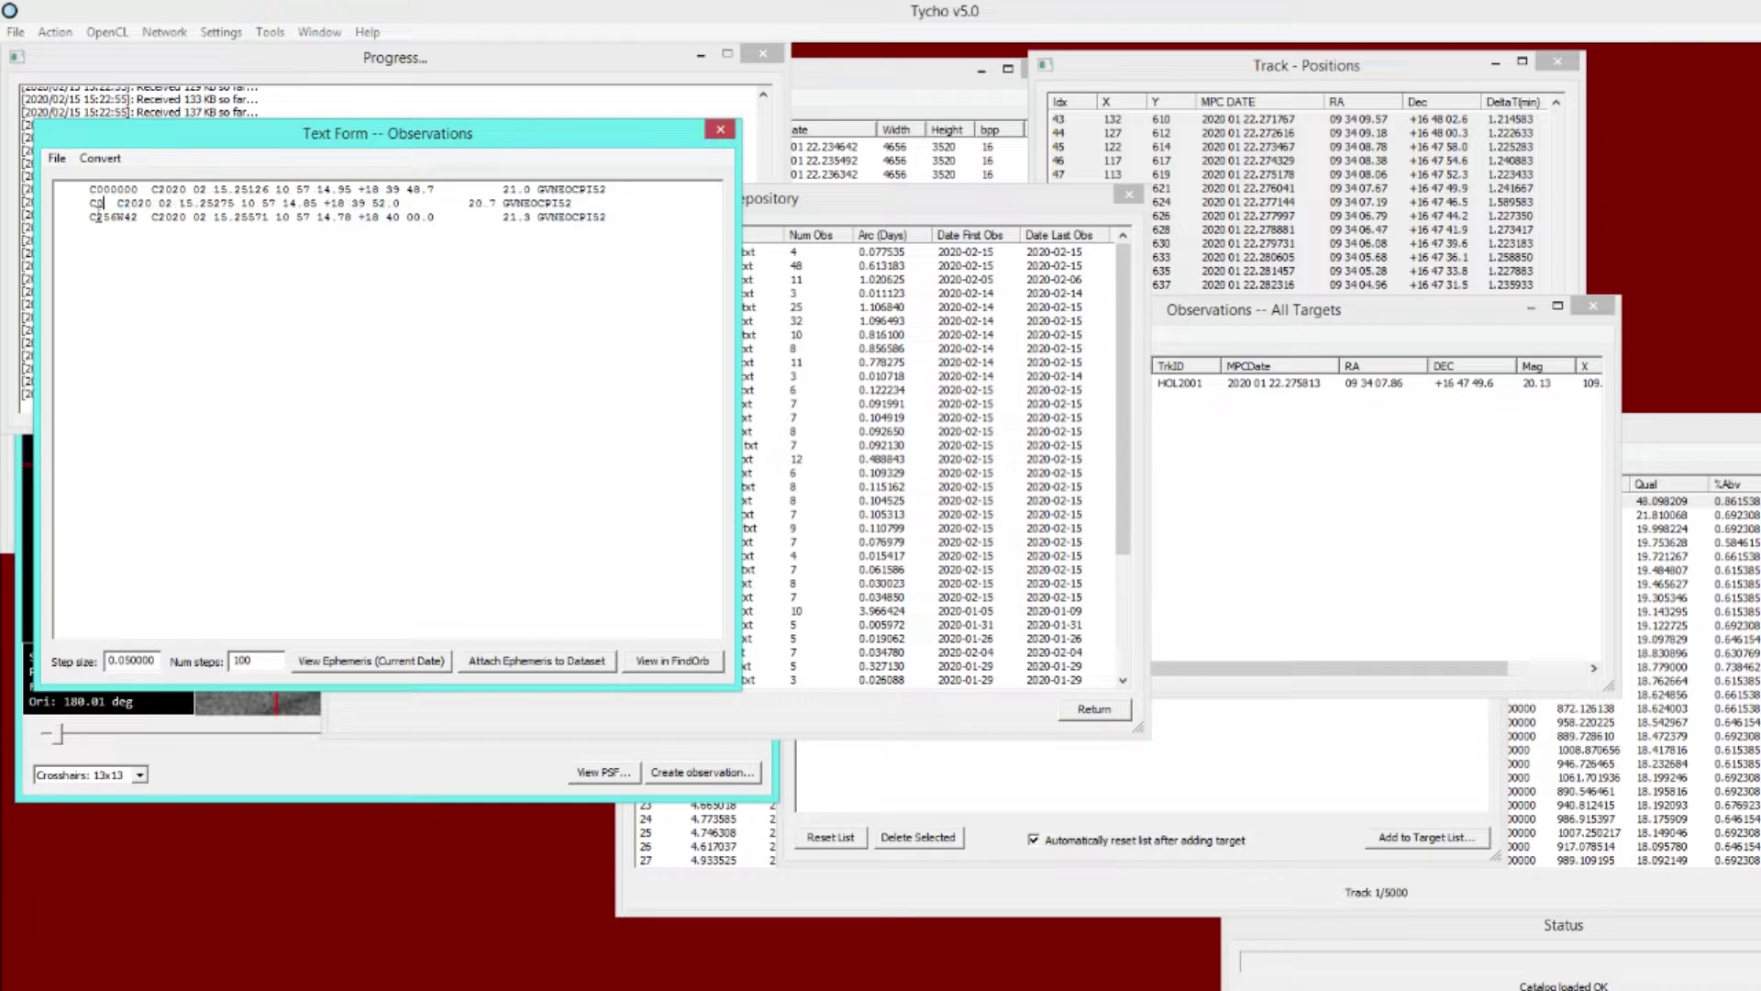
{"action": "left_click_drag", "start_coordinate": [98, 221], "coordinate": [140, 220]}
{"action": "type", "text": "000000"}
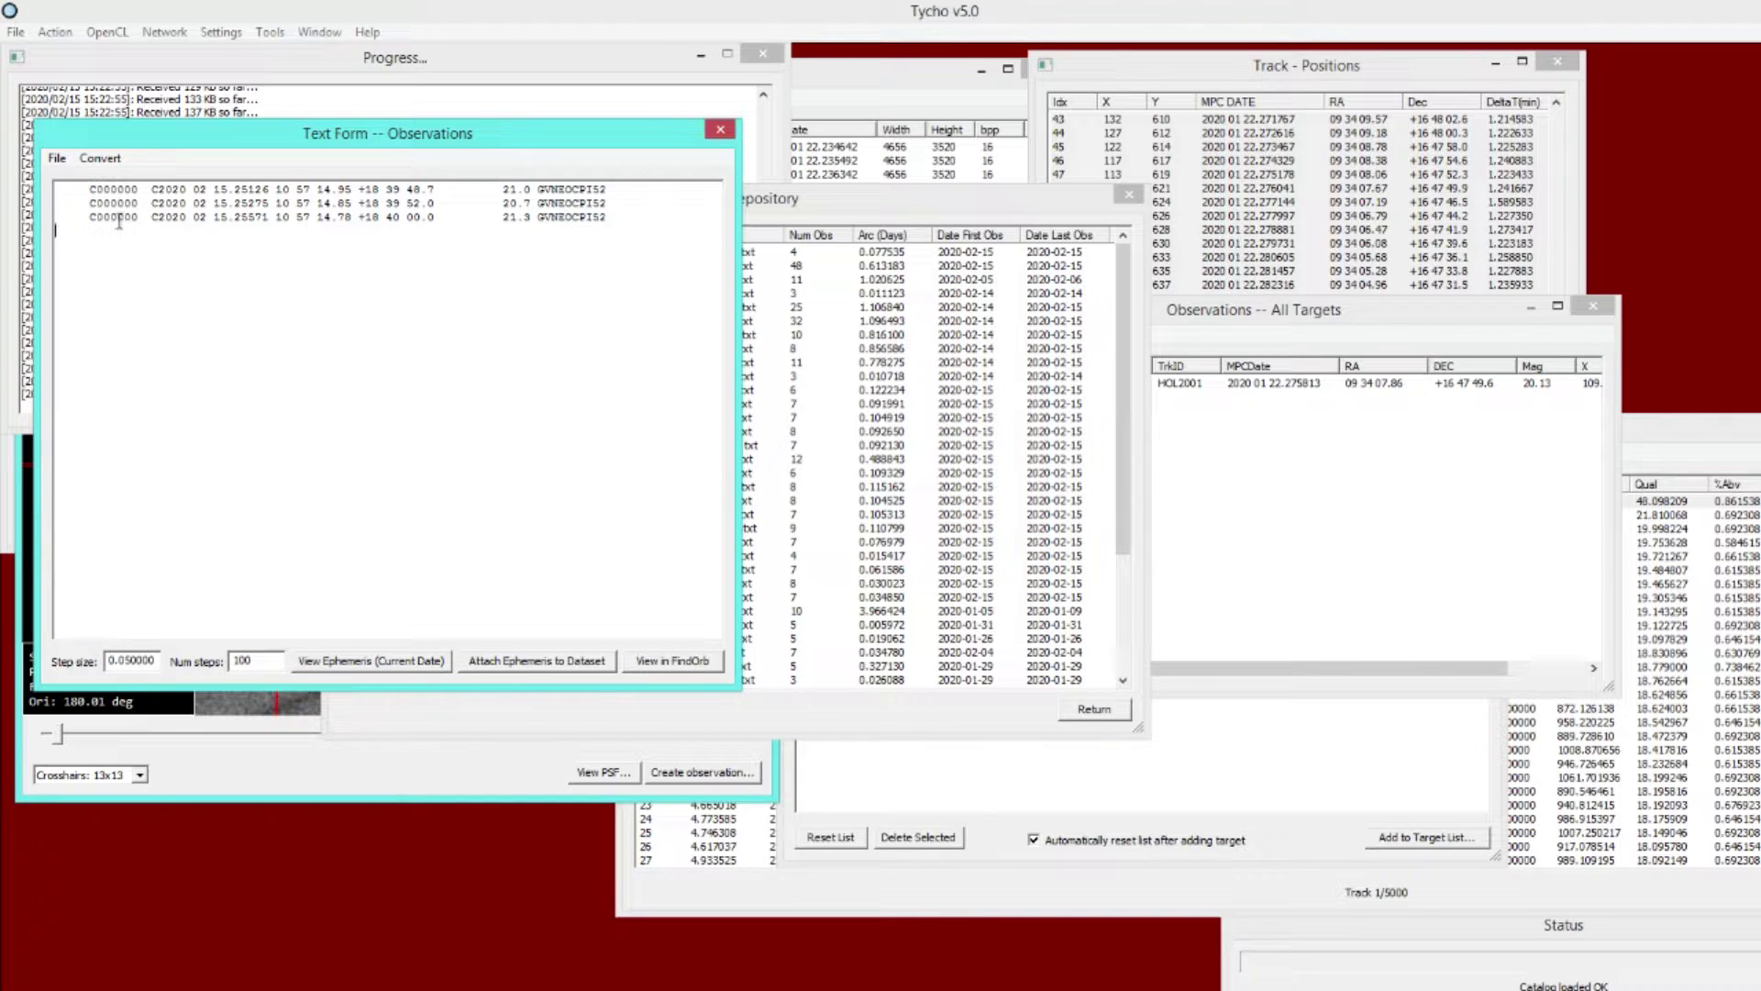
Start saving the C000000 observations to a repository and add a new repository named example with its default directory
{"action": "left_click", "coordinate": [57, 159]}
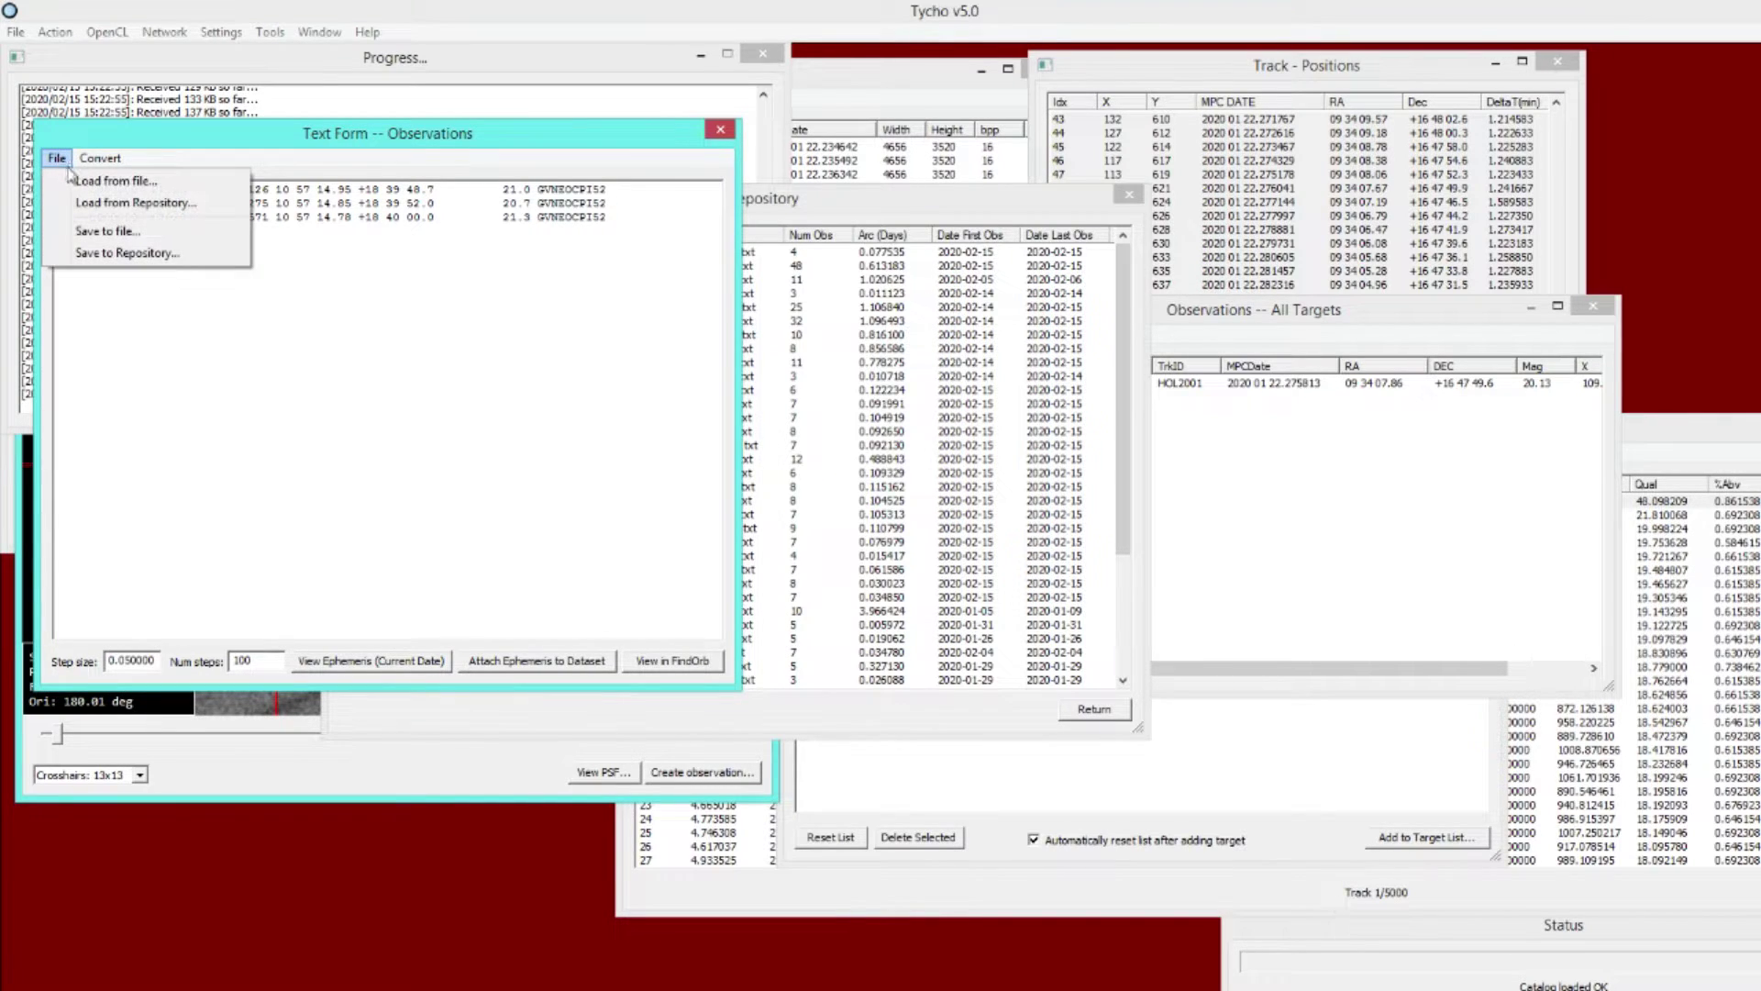
{"action": "left_click", "coordinate": [126, 253]}
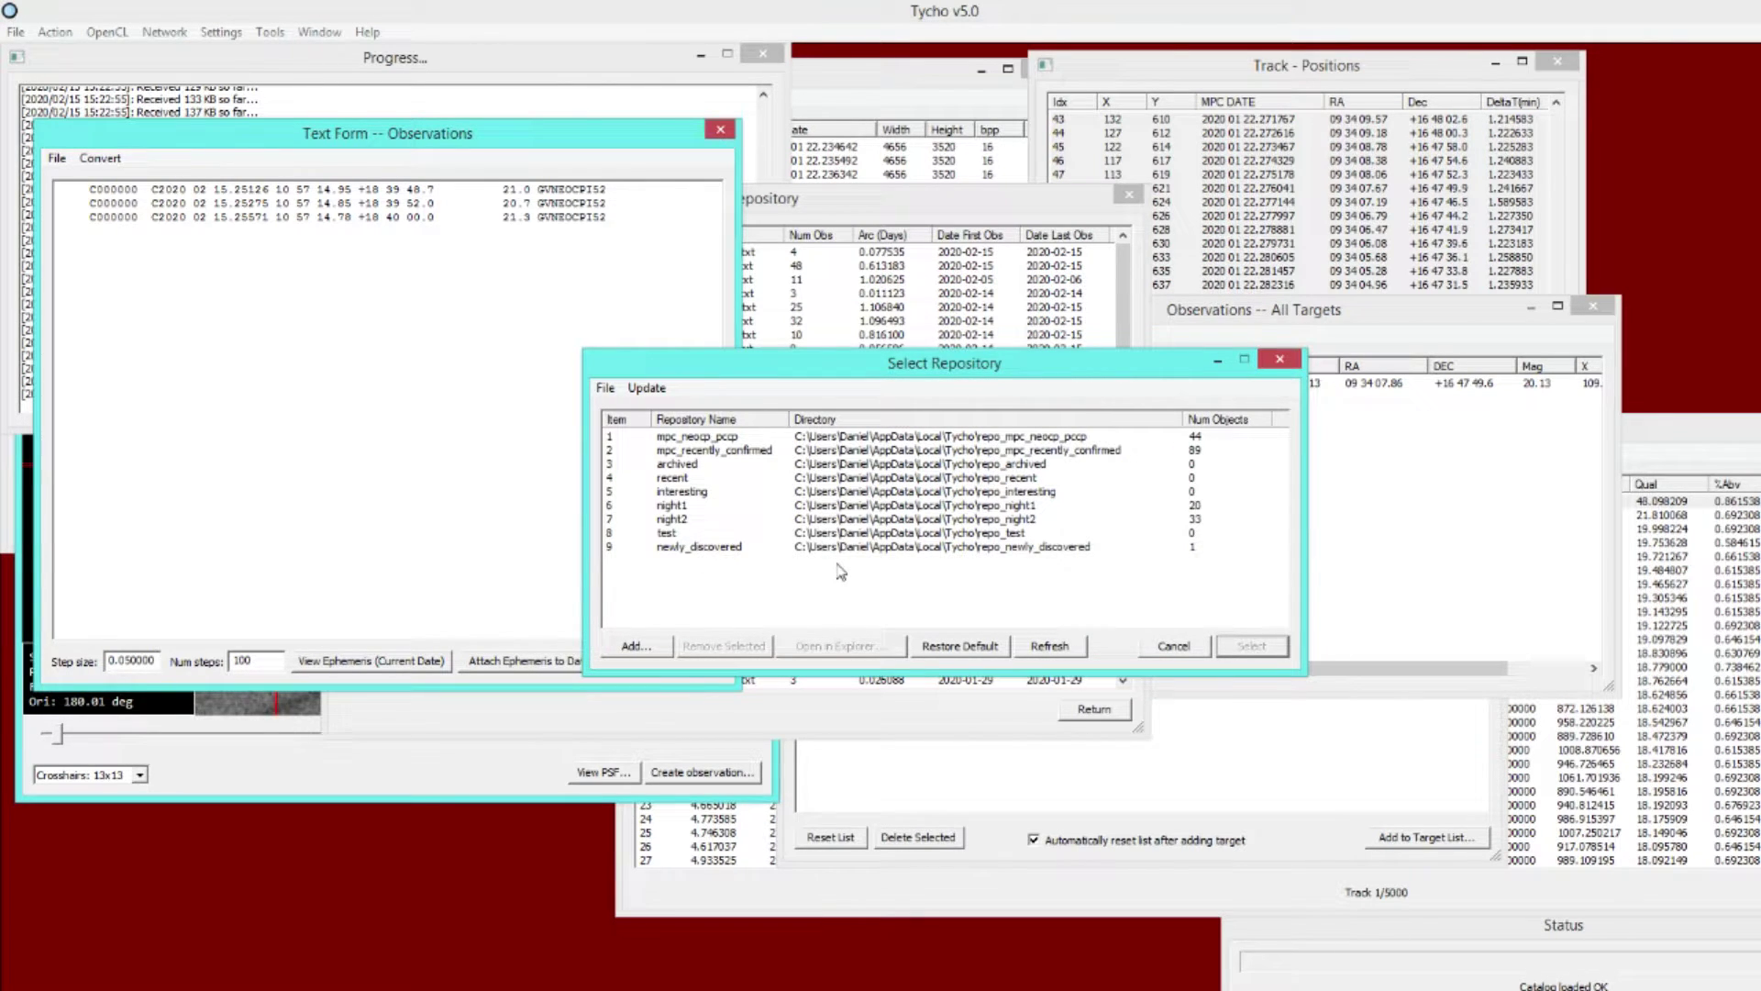
{"action": "left_click", "coordinate": [635, 647]}
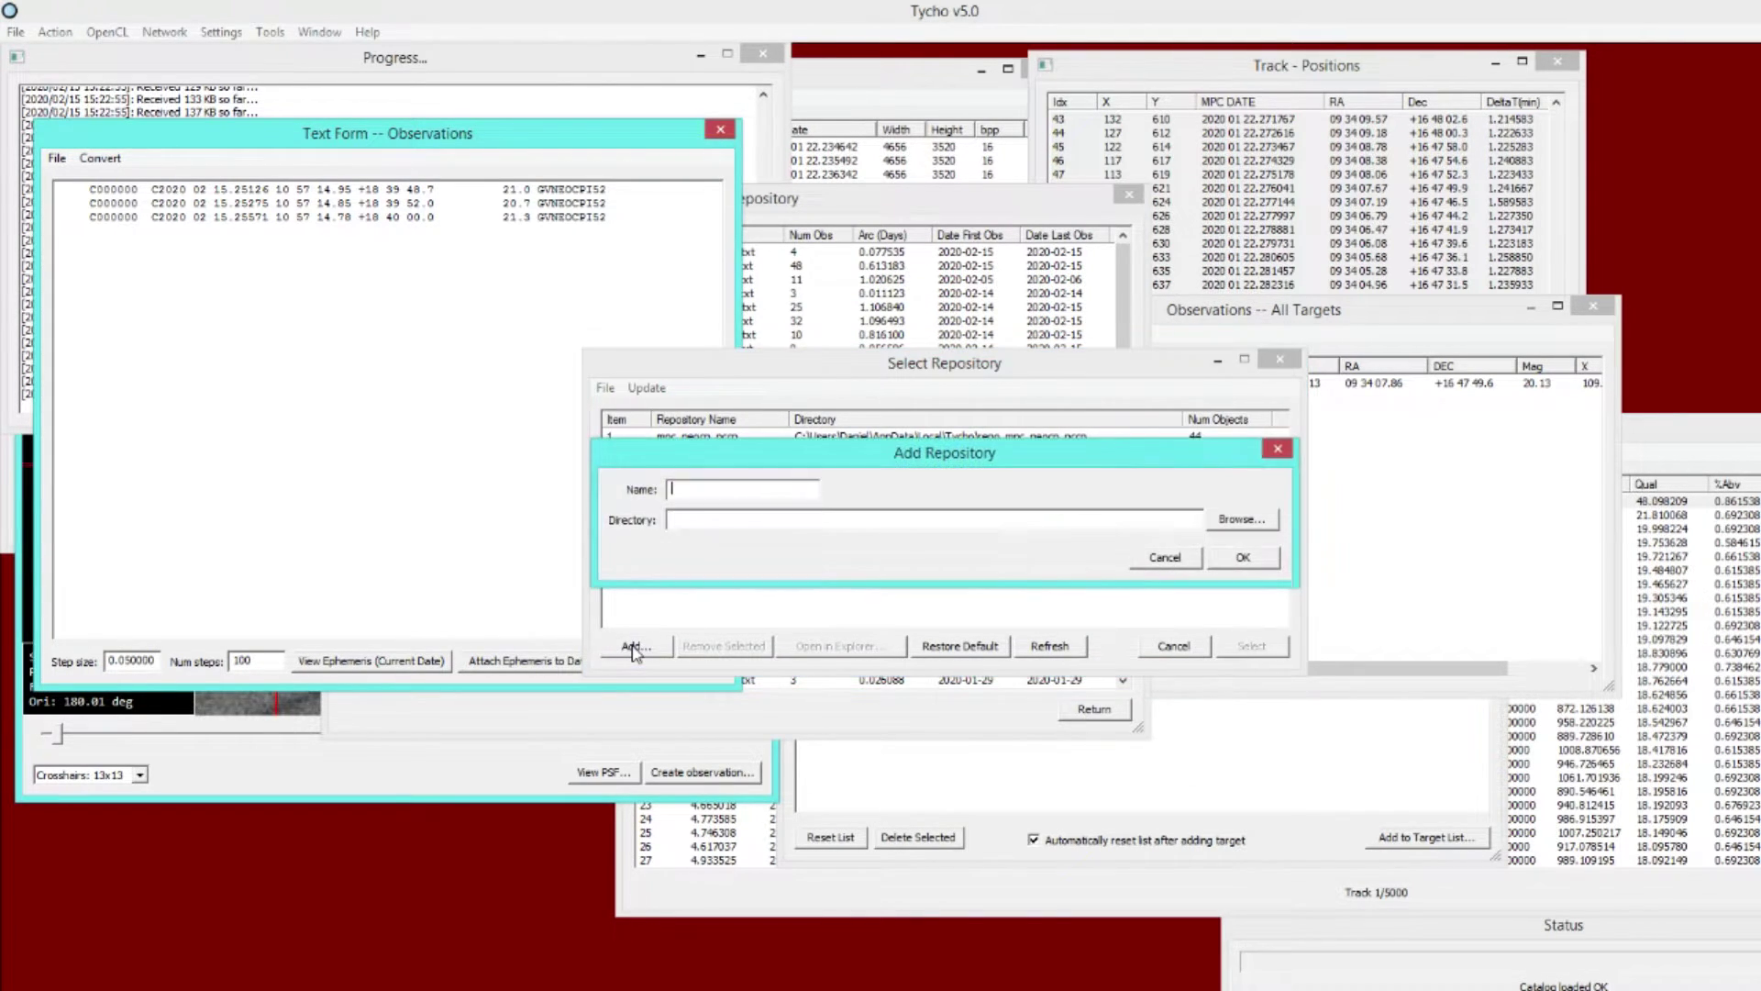
{"action": "type", "text": "example"}
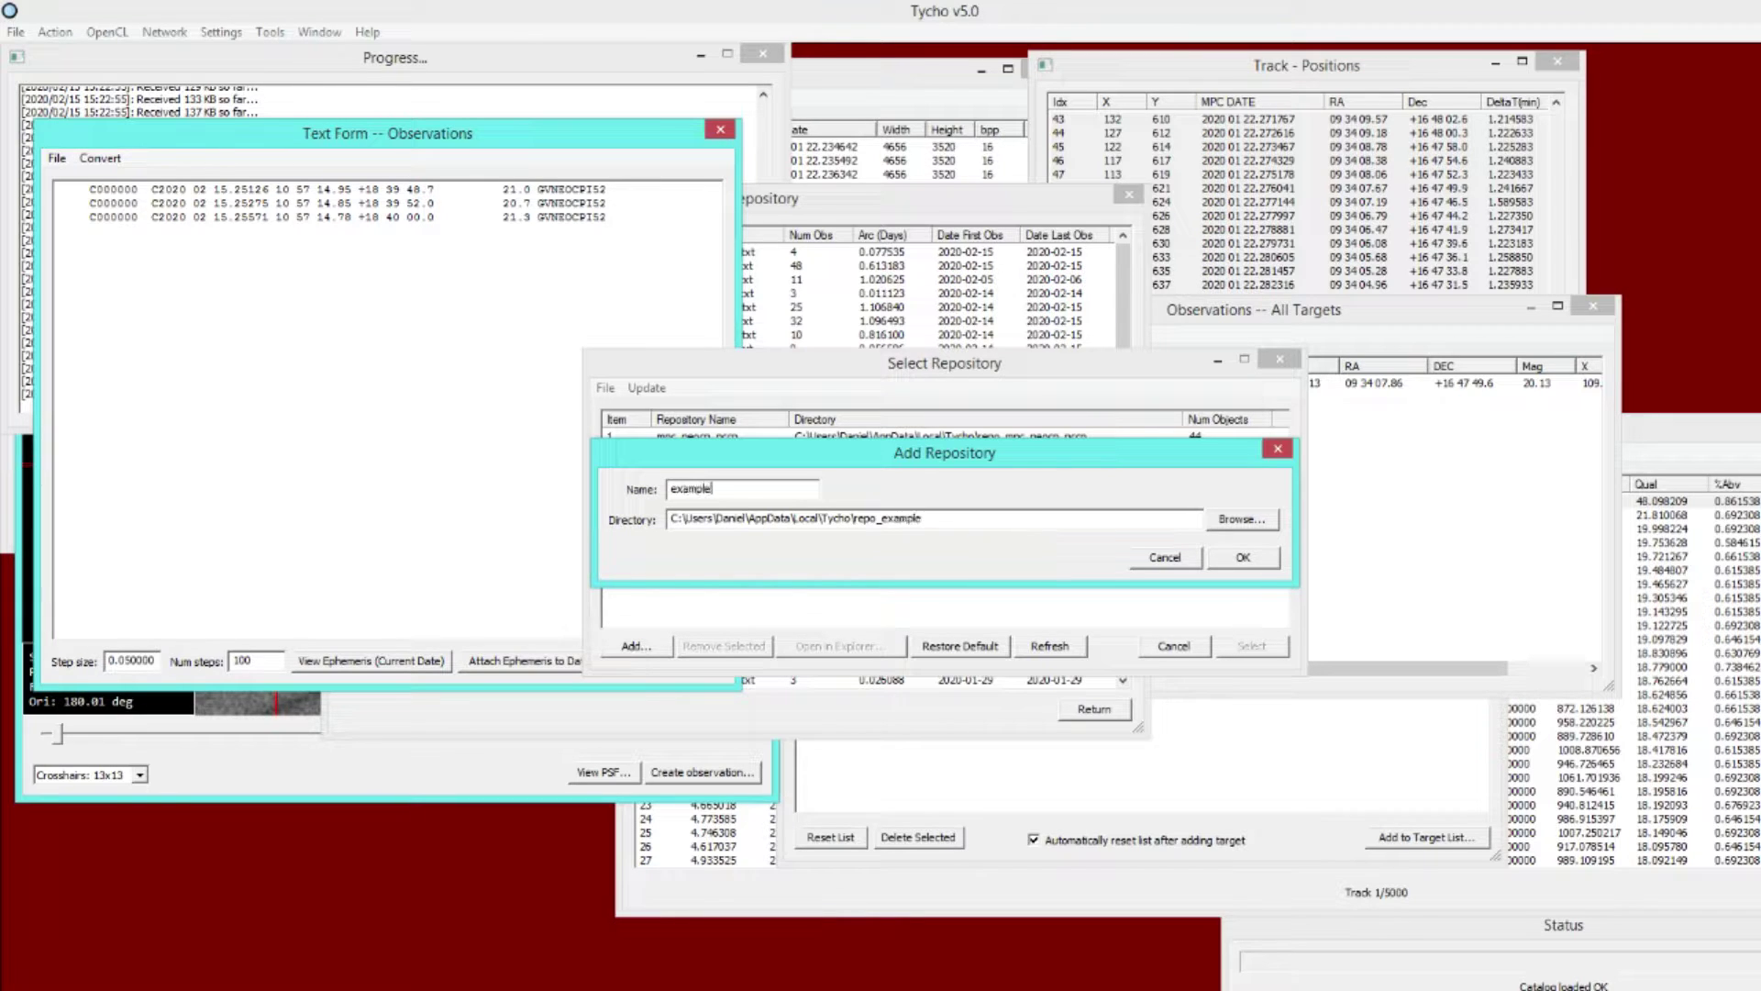
{"action": "left_click", "coordinate": [1221, 562]}
{"action": "left_click", "coordinate": [1159, 562]}
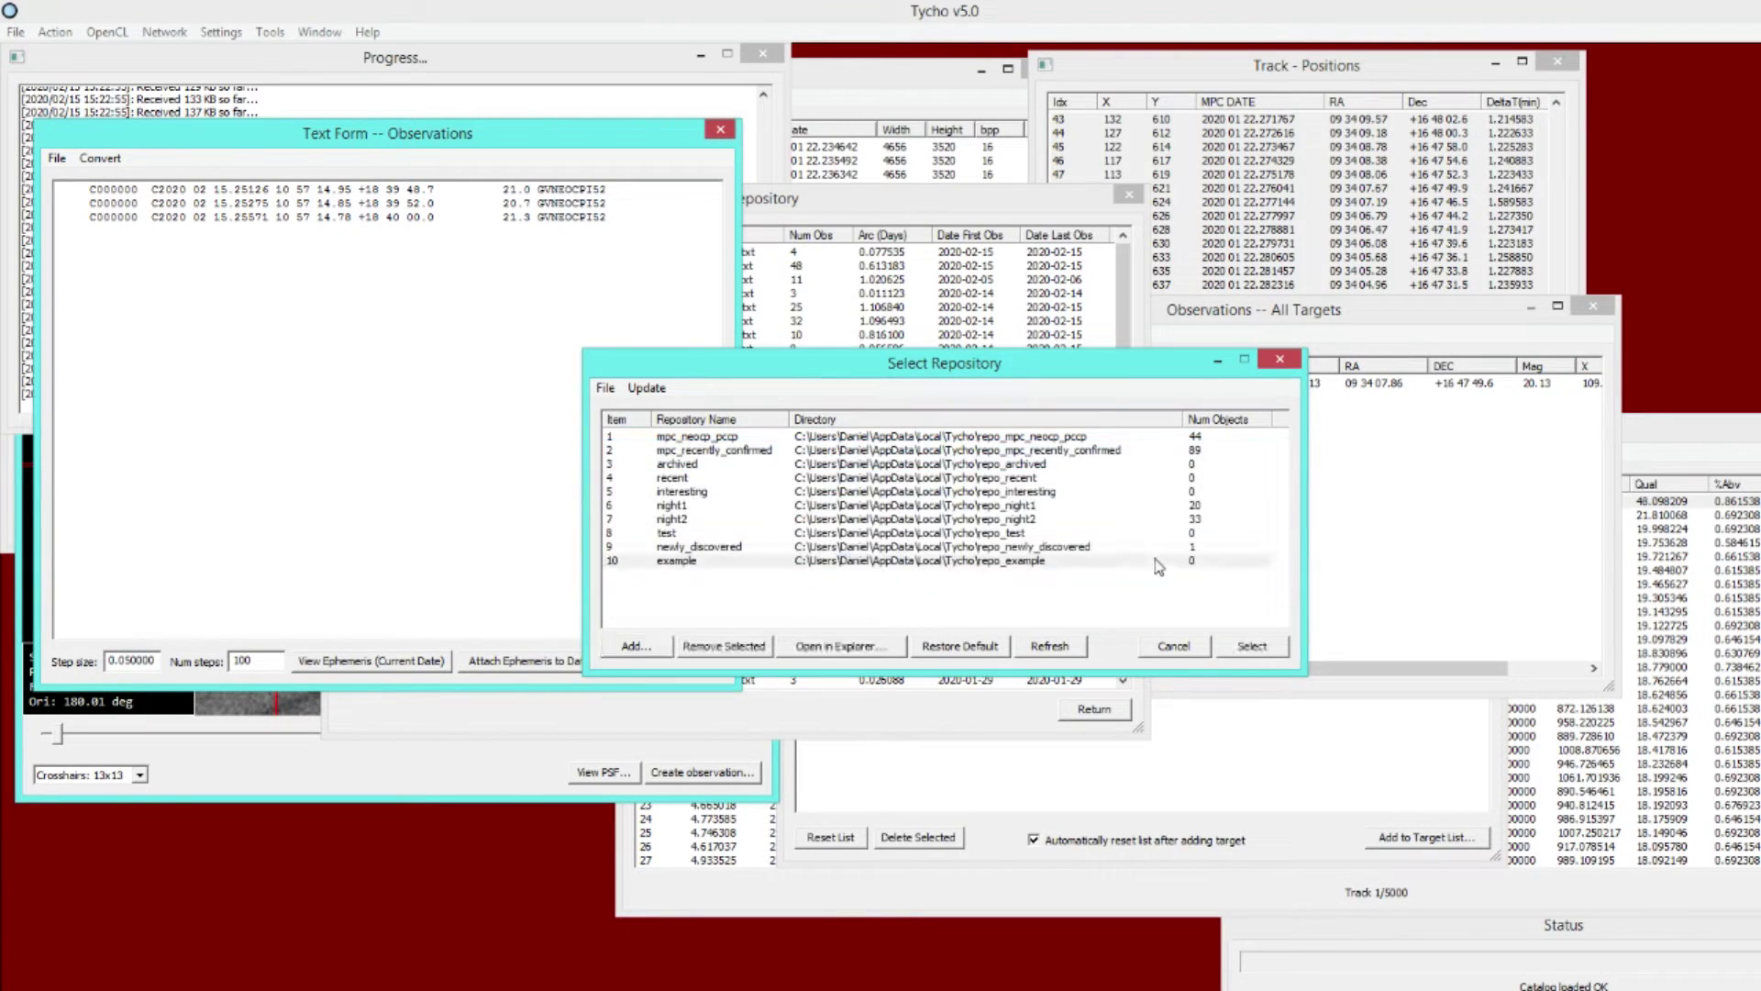
Save the observations to the example repository under the object name C000000 and check the entry in its item list
{"action": "double_click", "coordinate": [1040, 562]}
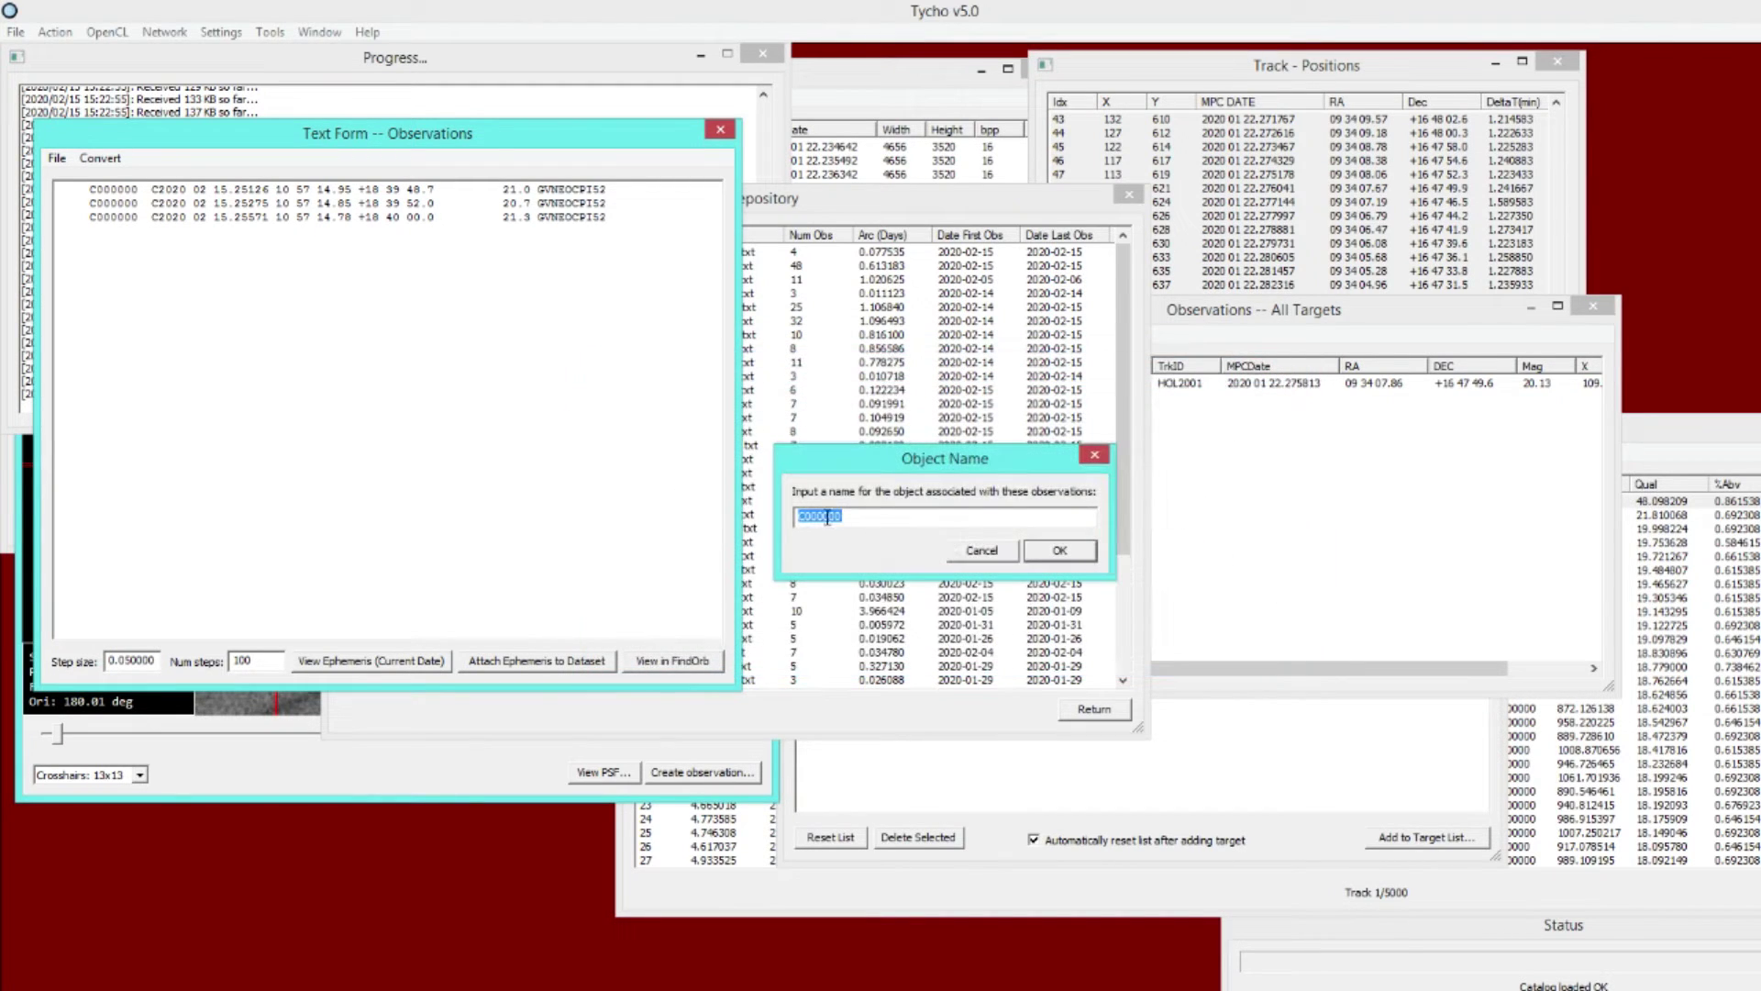
{"action": "left_click", "coordinate": [1055, 551]}
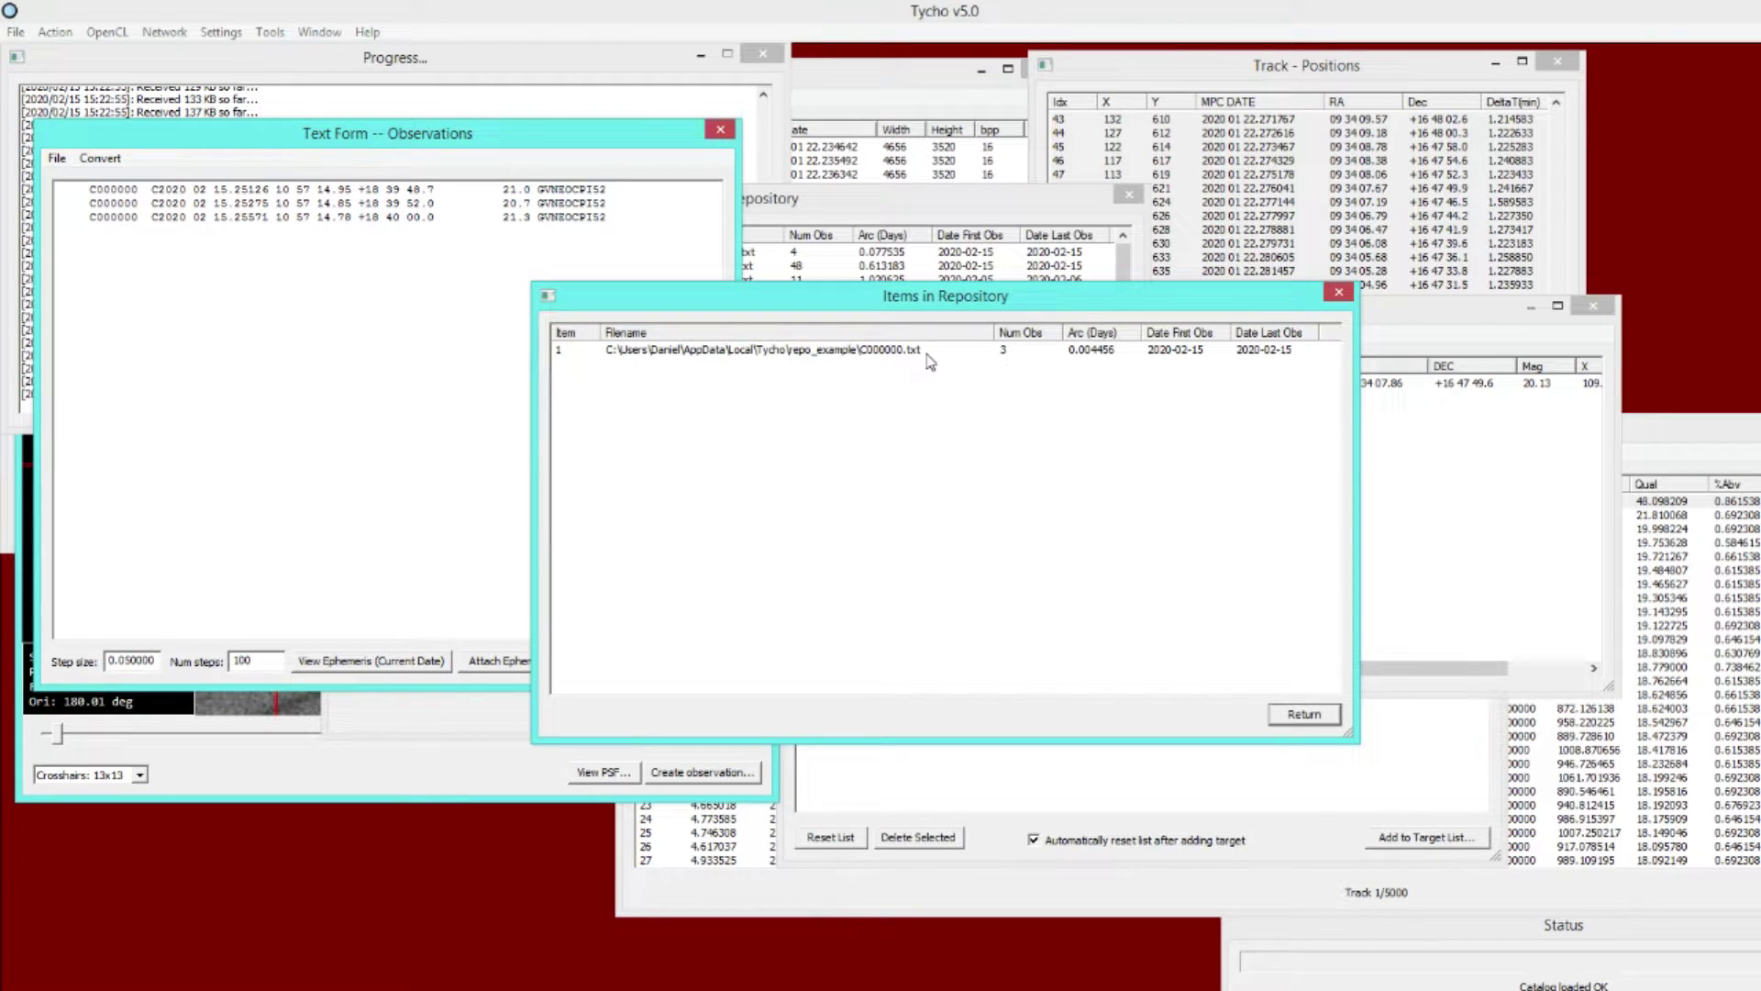
{"action": "left_click", "coordinate": [1022, 350]}
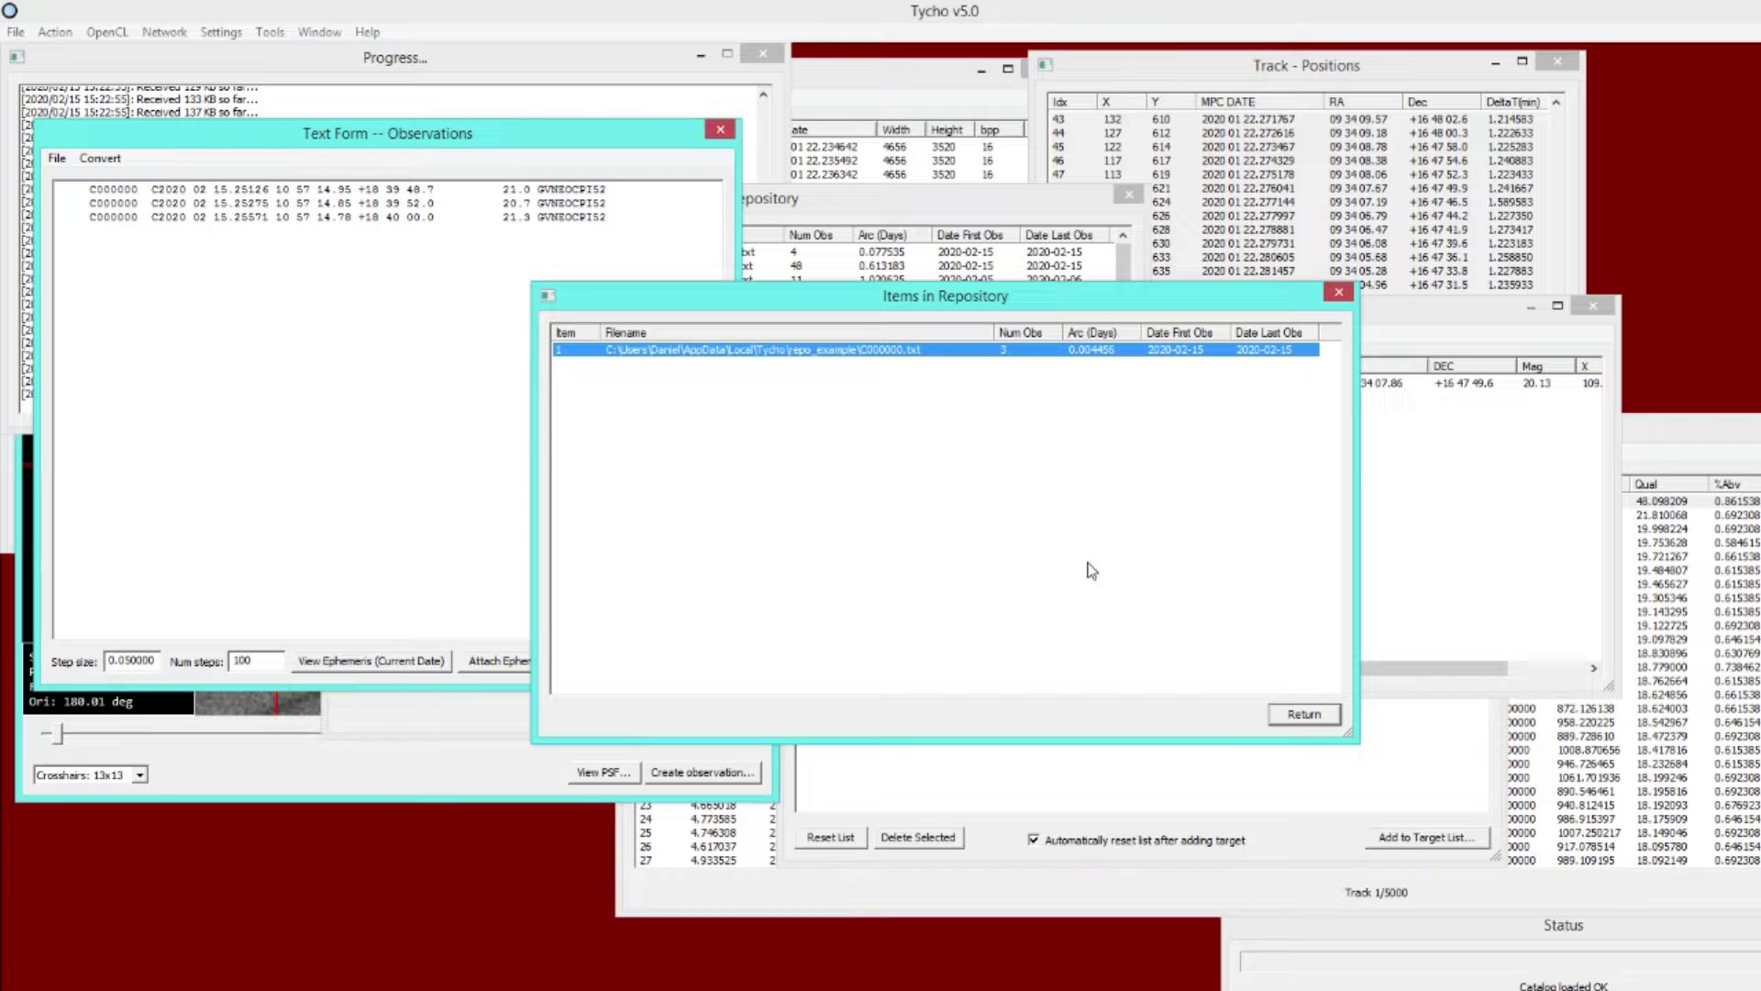
{"action": "left_click", "coordinate": [1301, 714]}
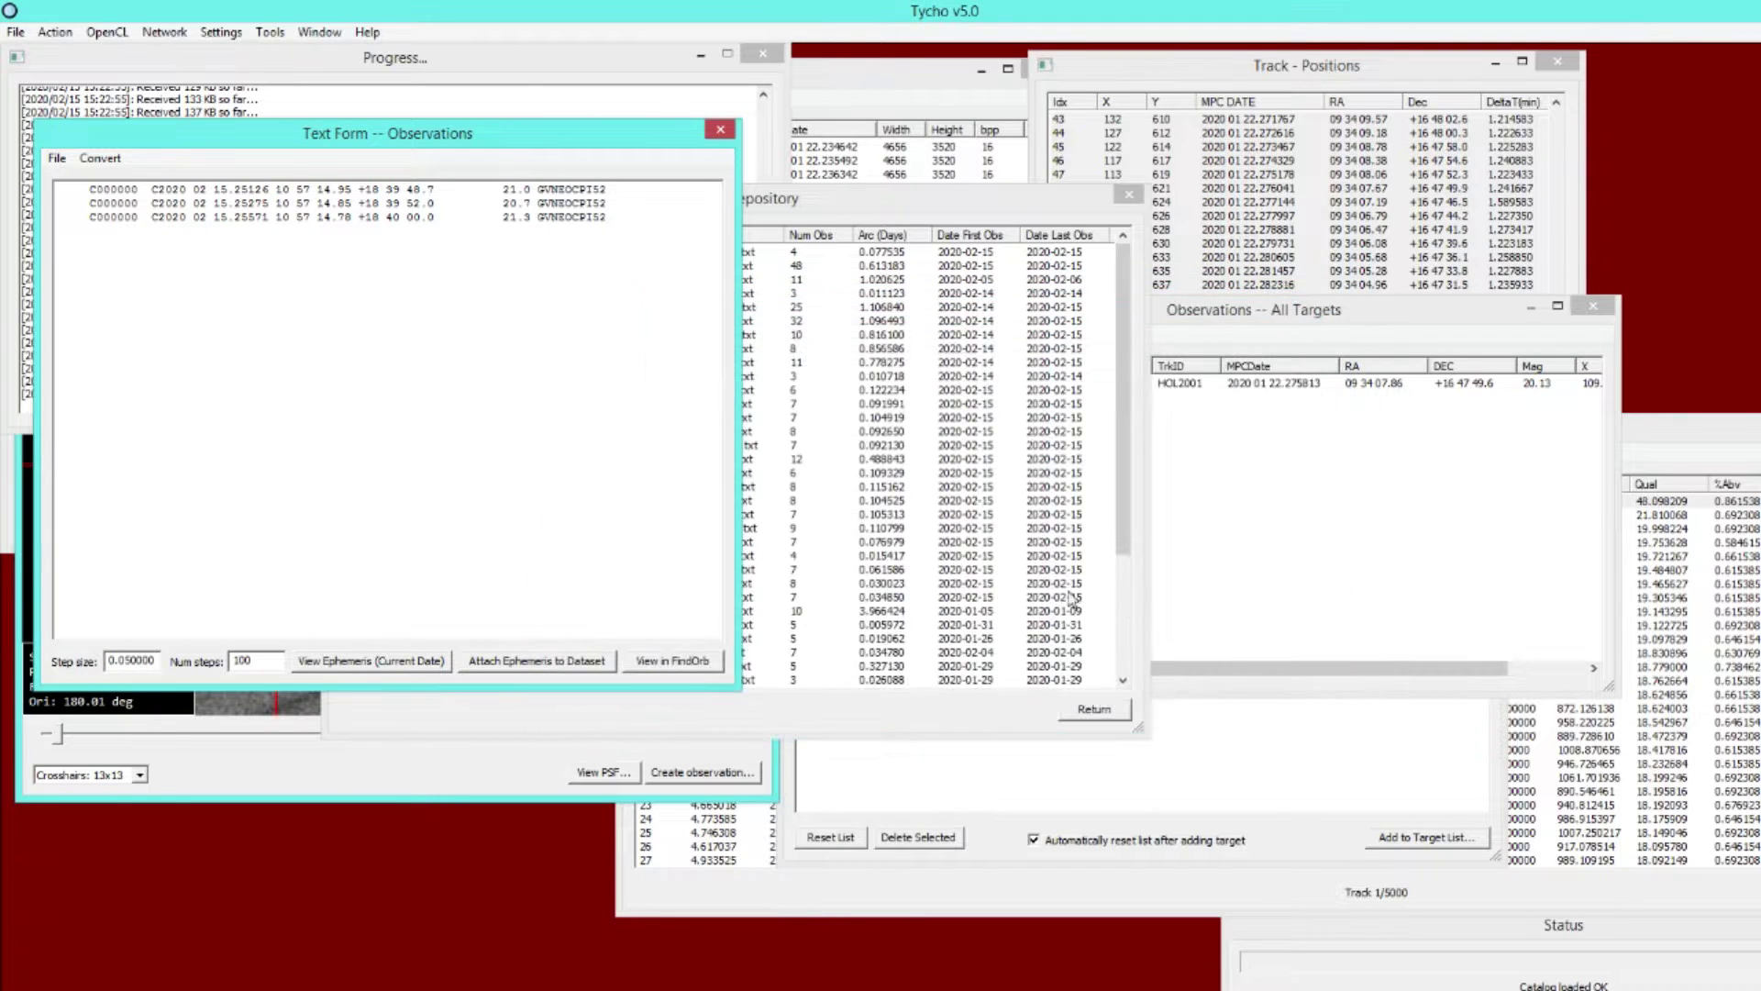
Open the Identify Linkages tool and add the mpc_neocp_pccp and mpc_recently_confirmed repositories to search Set A
{"action": "left_click", "coordinate": [1127, 195]}
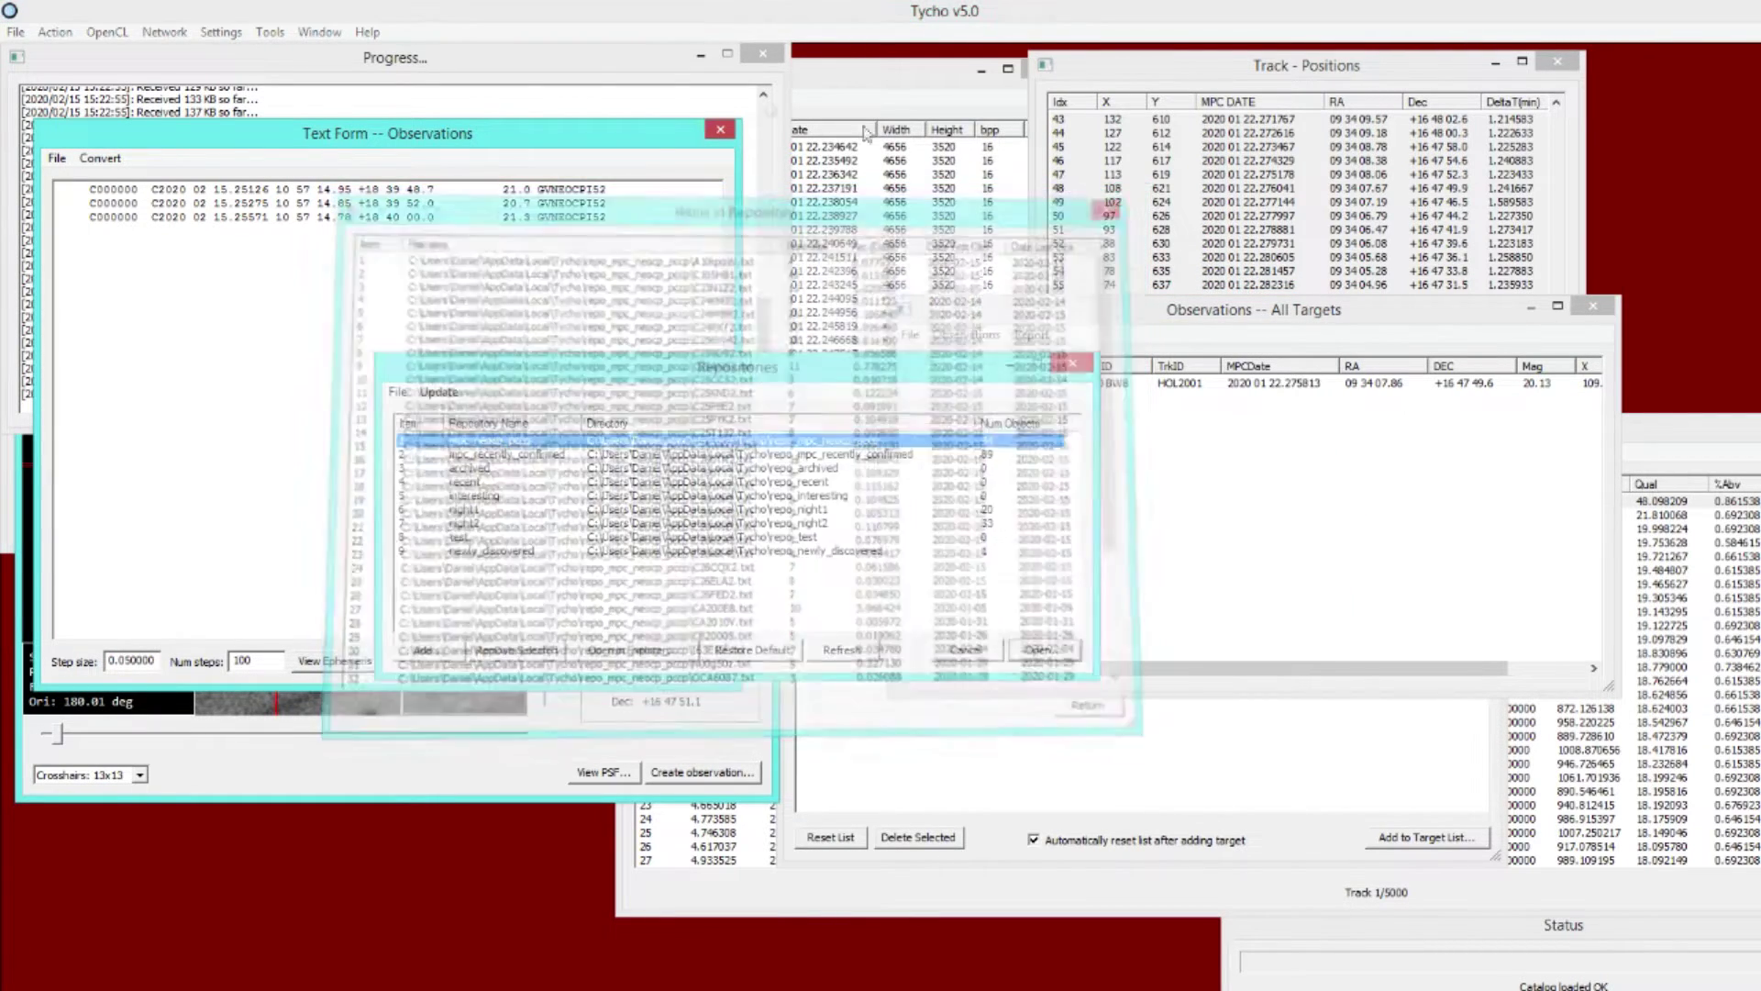
{"action": "left_click", "coordinate": [271, 32]}
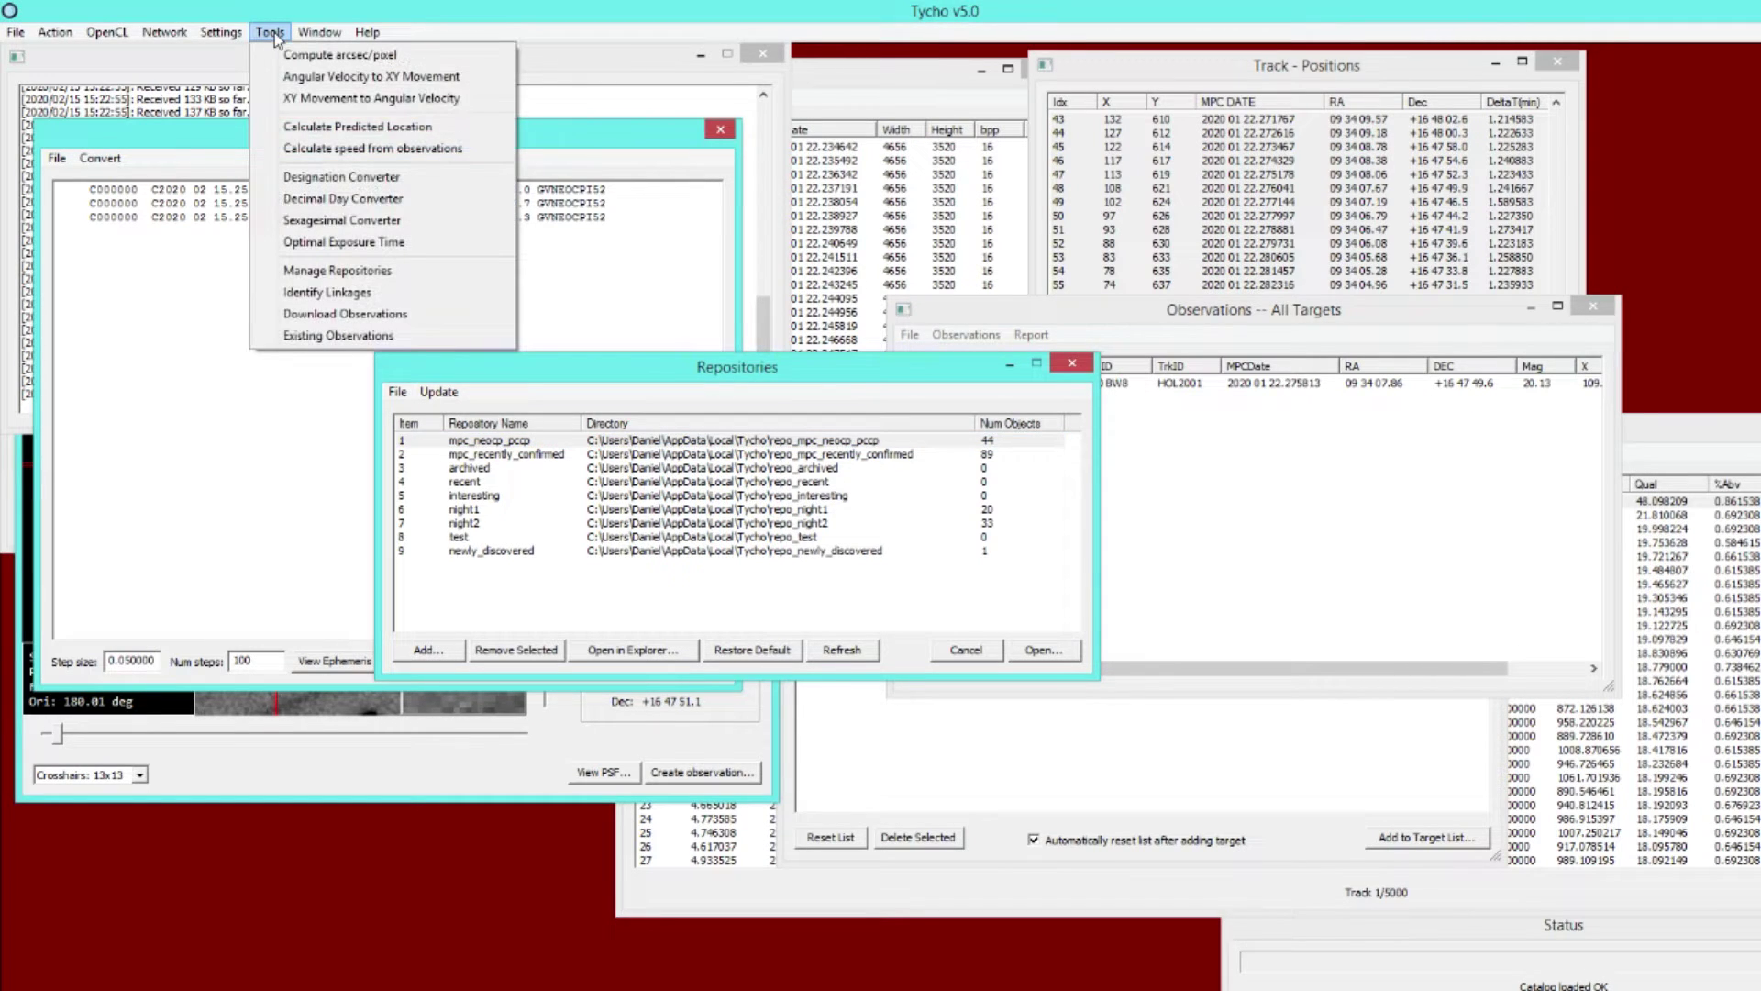
{"action": "left_click", "coordinate": [370, 295]}
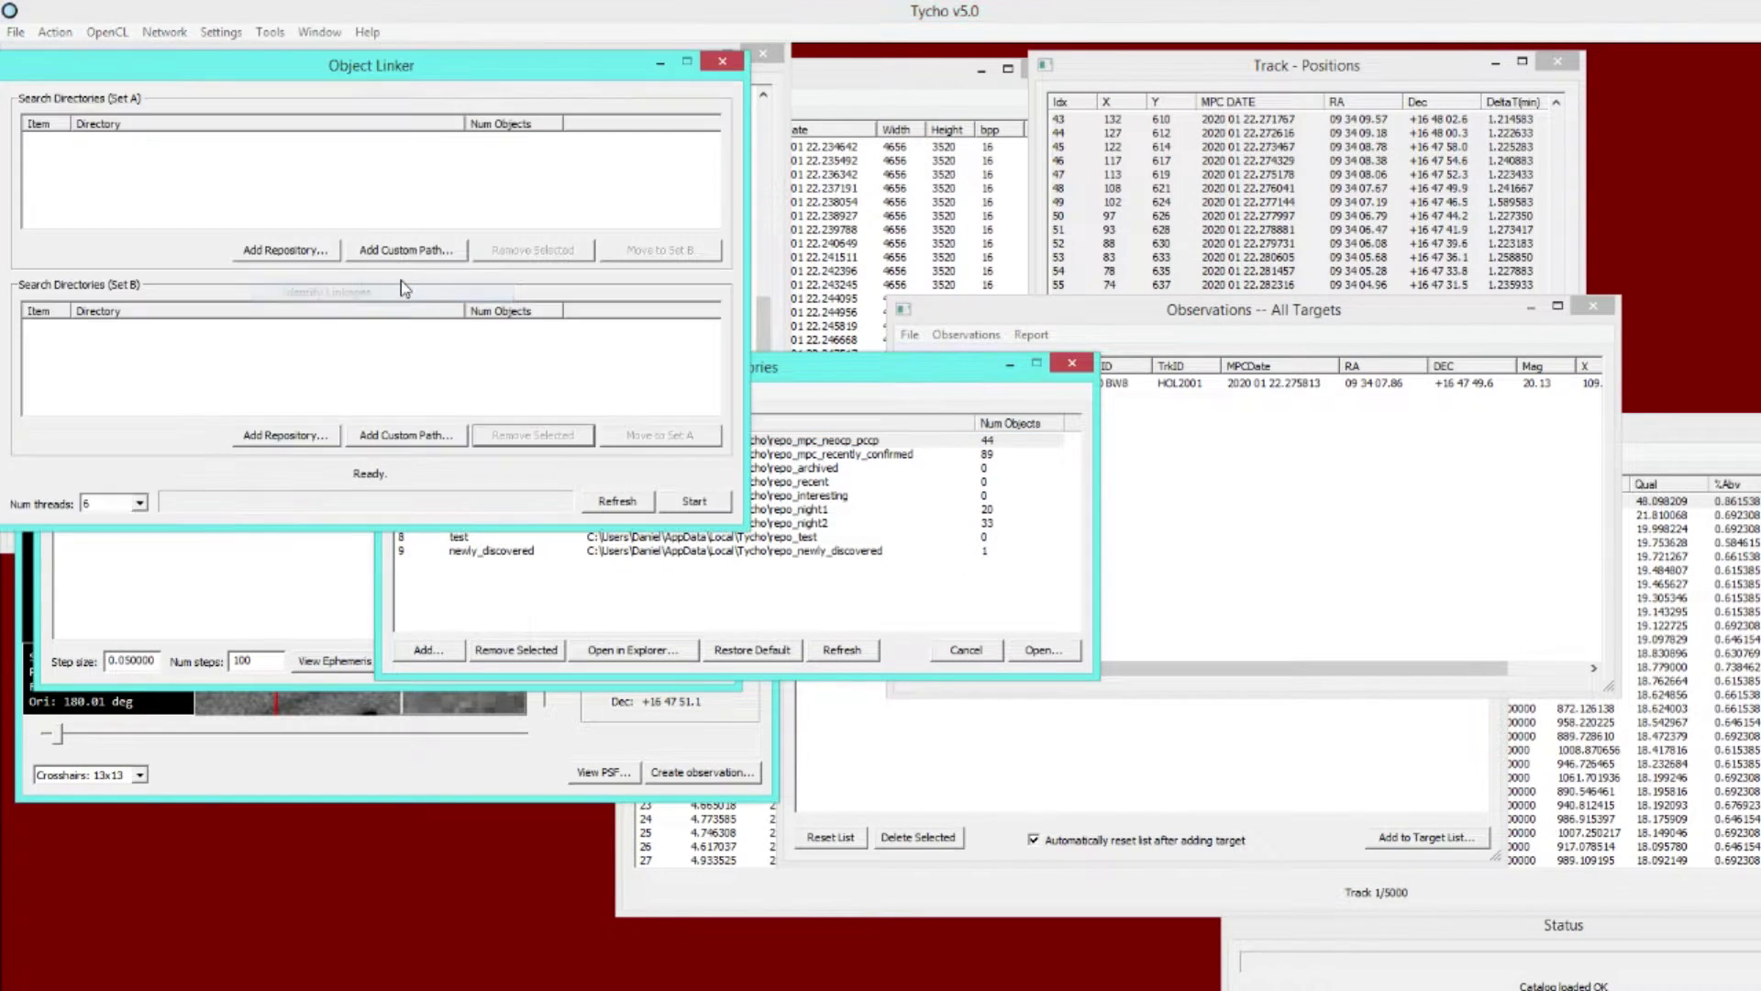
{"action": "left_click_drag", "start_coordinate": [422, 71], "coordinate": [827, 340]}
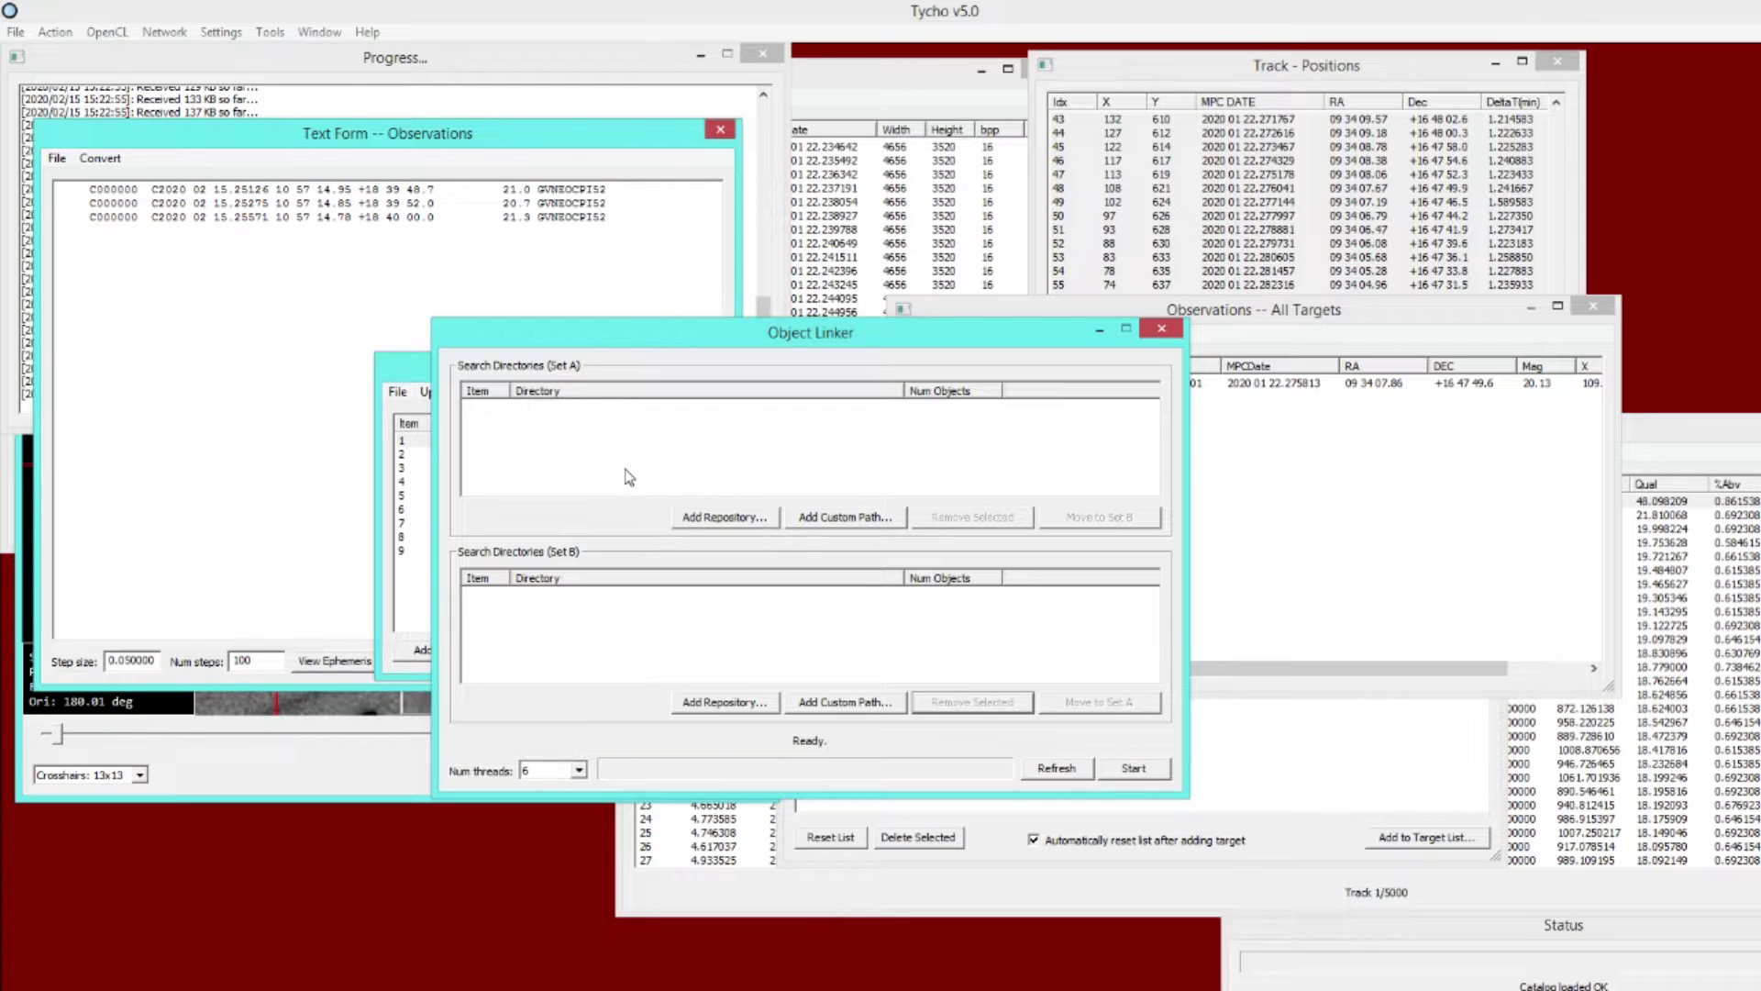
{"action": "left_click", "coordinate": [706, 519]}
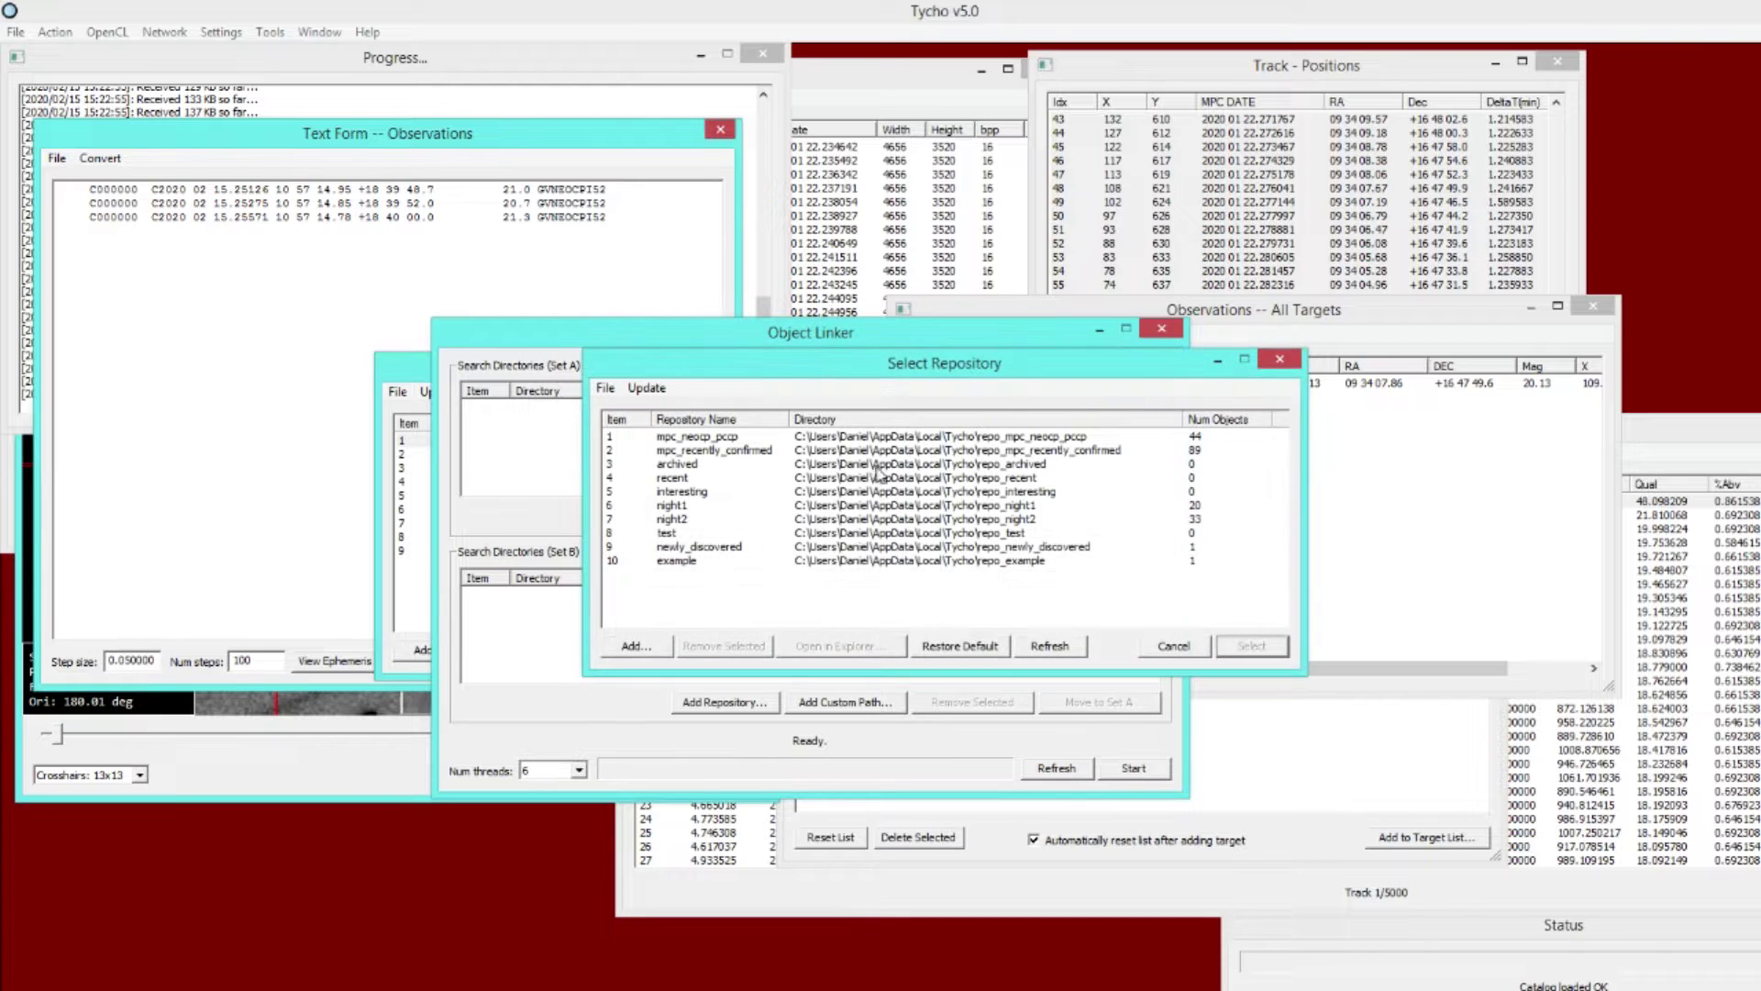
{"action": "double_click", "coordinate": [997, 438]}
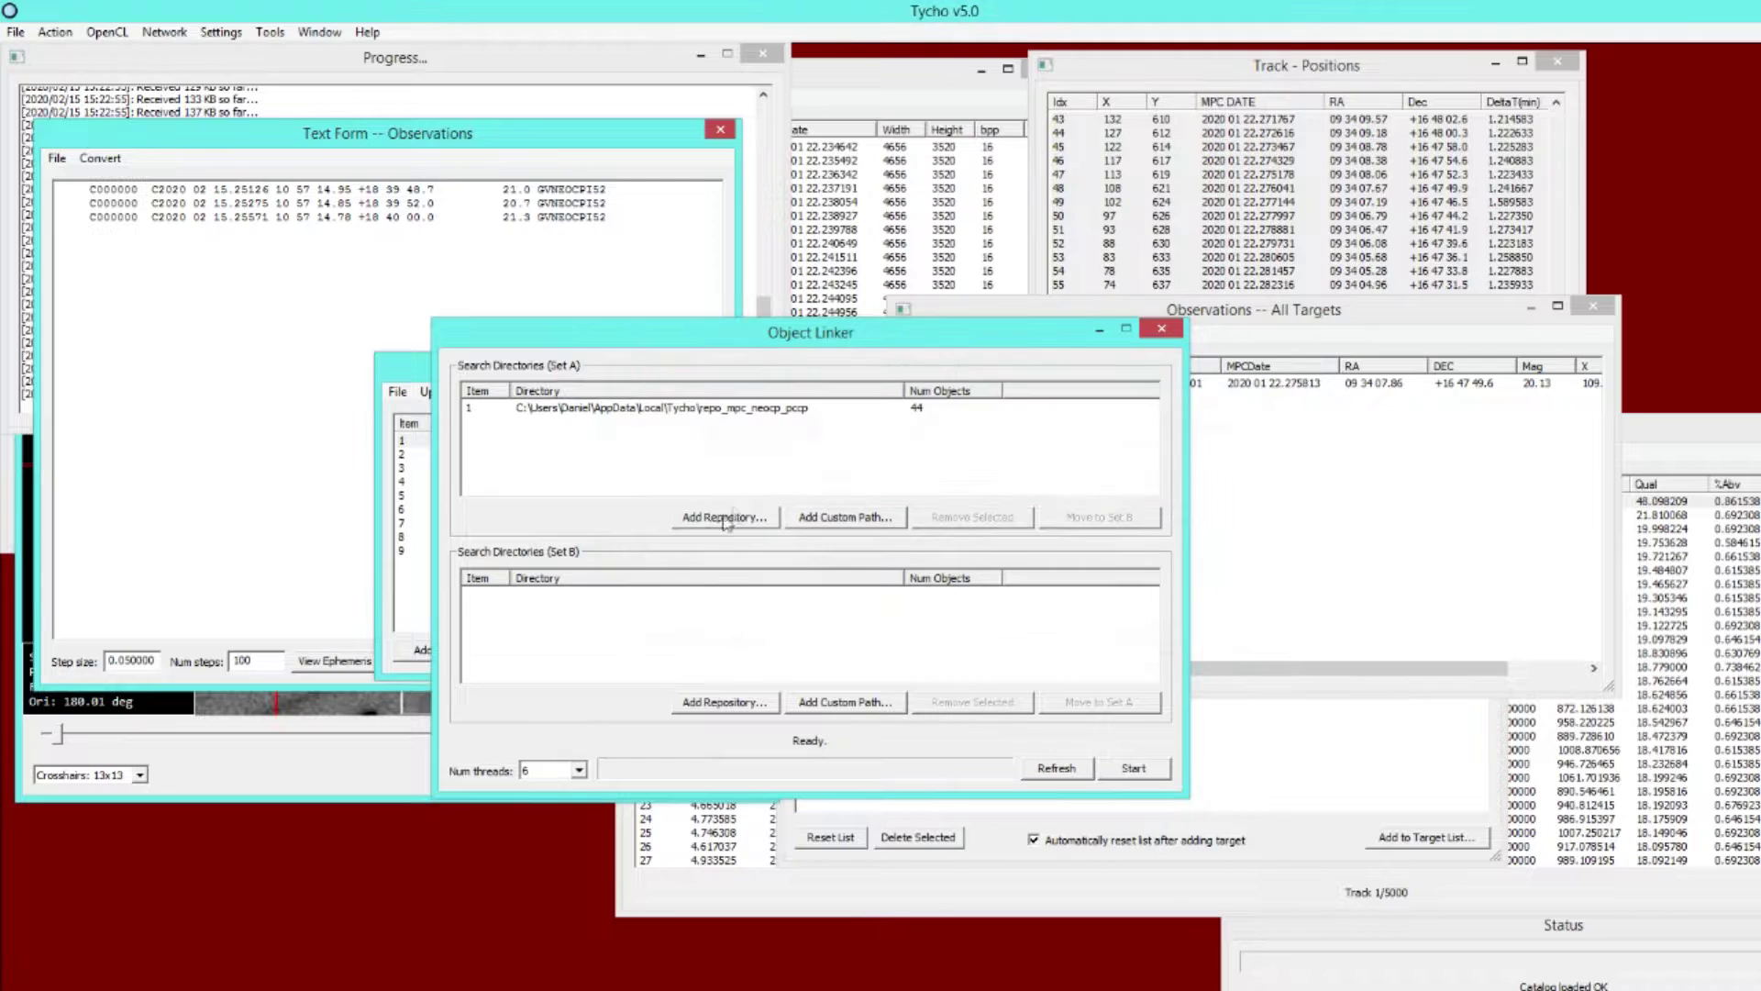
{"action": "left_click", "coordinate": [716, 519]}
{"action": "double_click", "coordinate": [932, 456]}
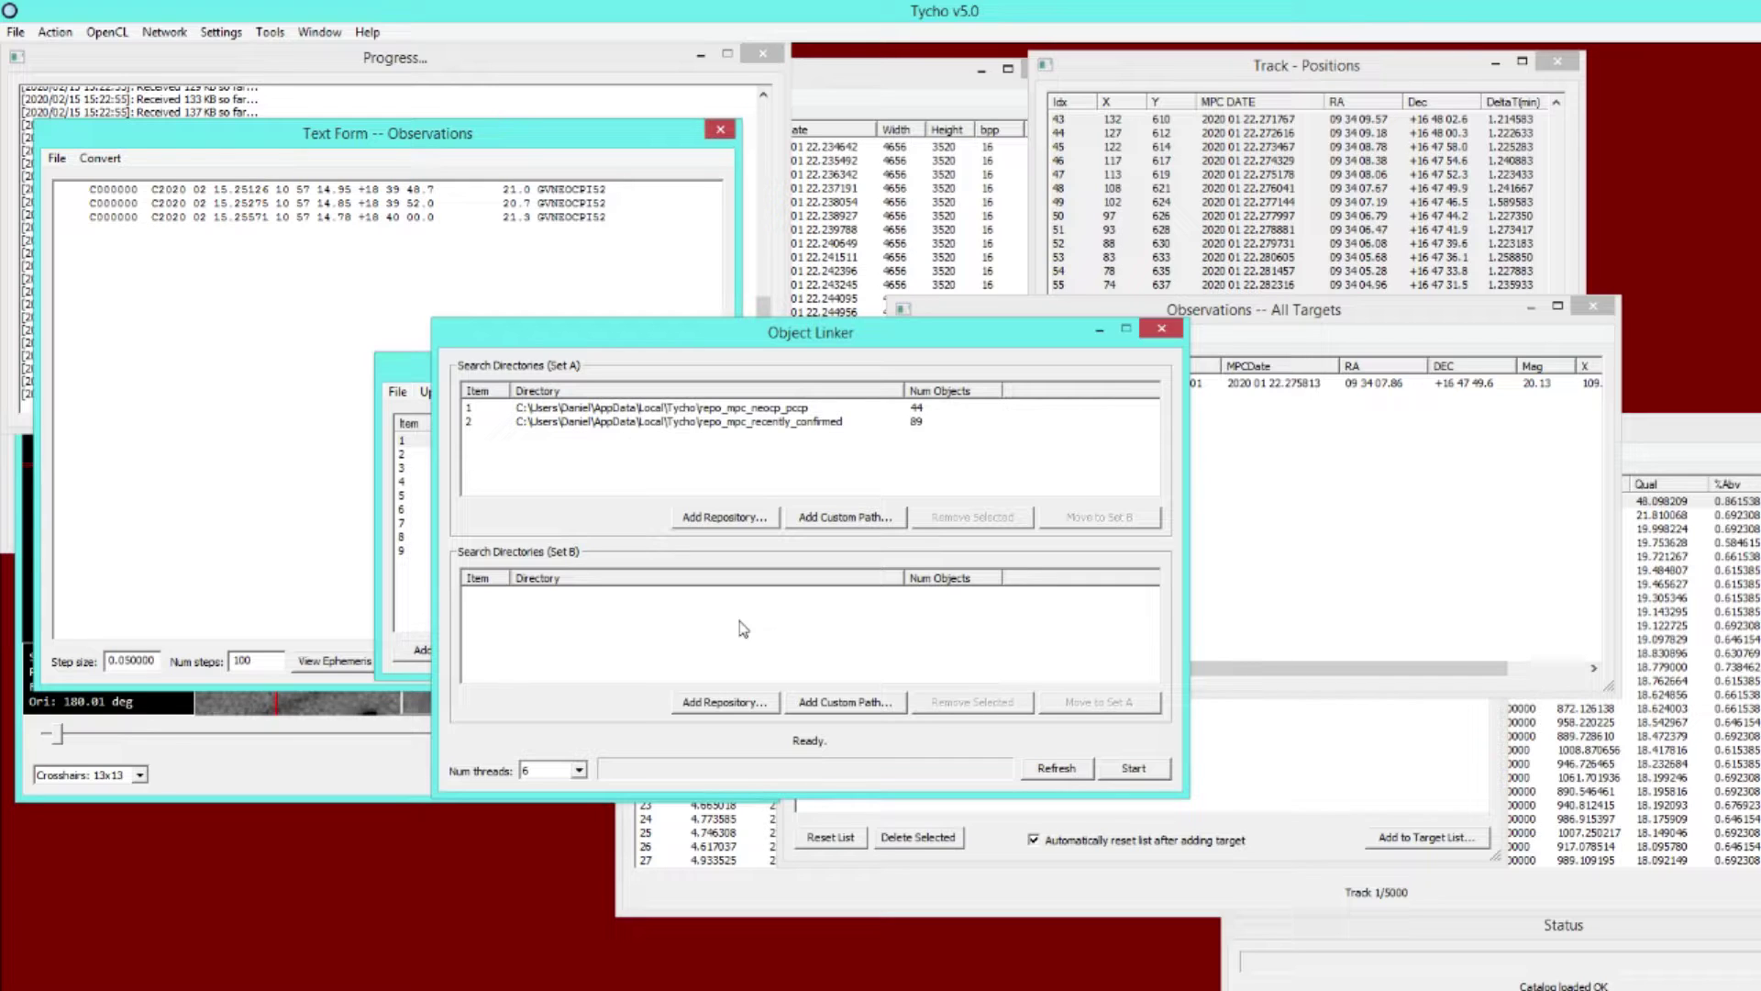
Add the example repository to search Set B and run the linkage search
{"action": "left_click", "coordinate": [745, 702]}
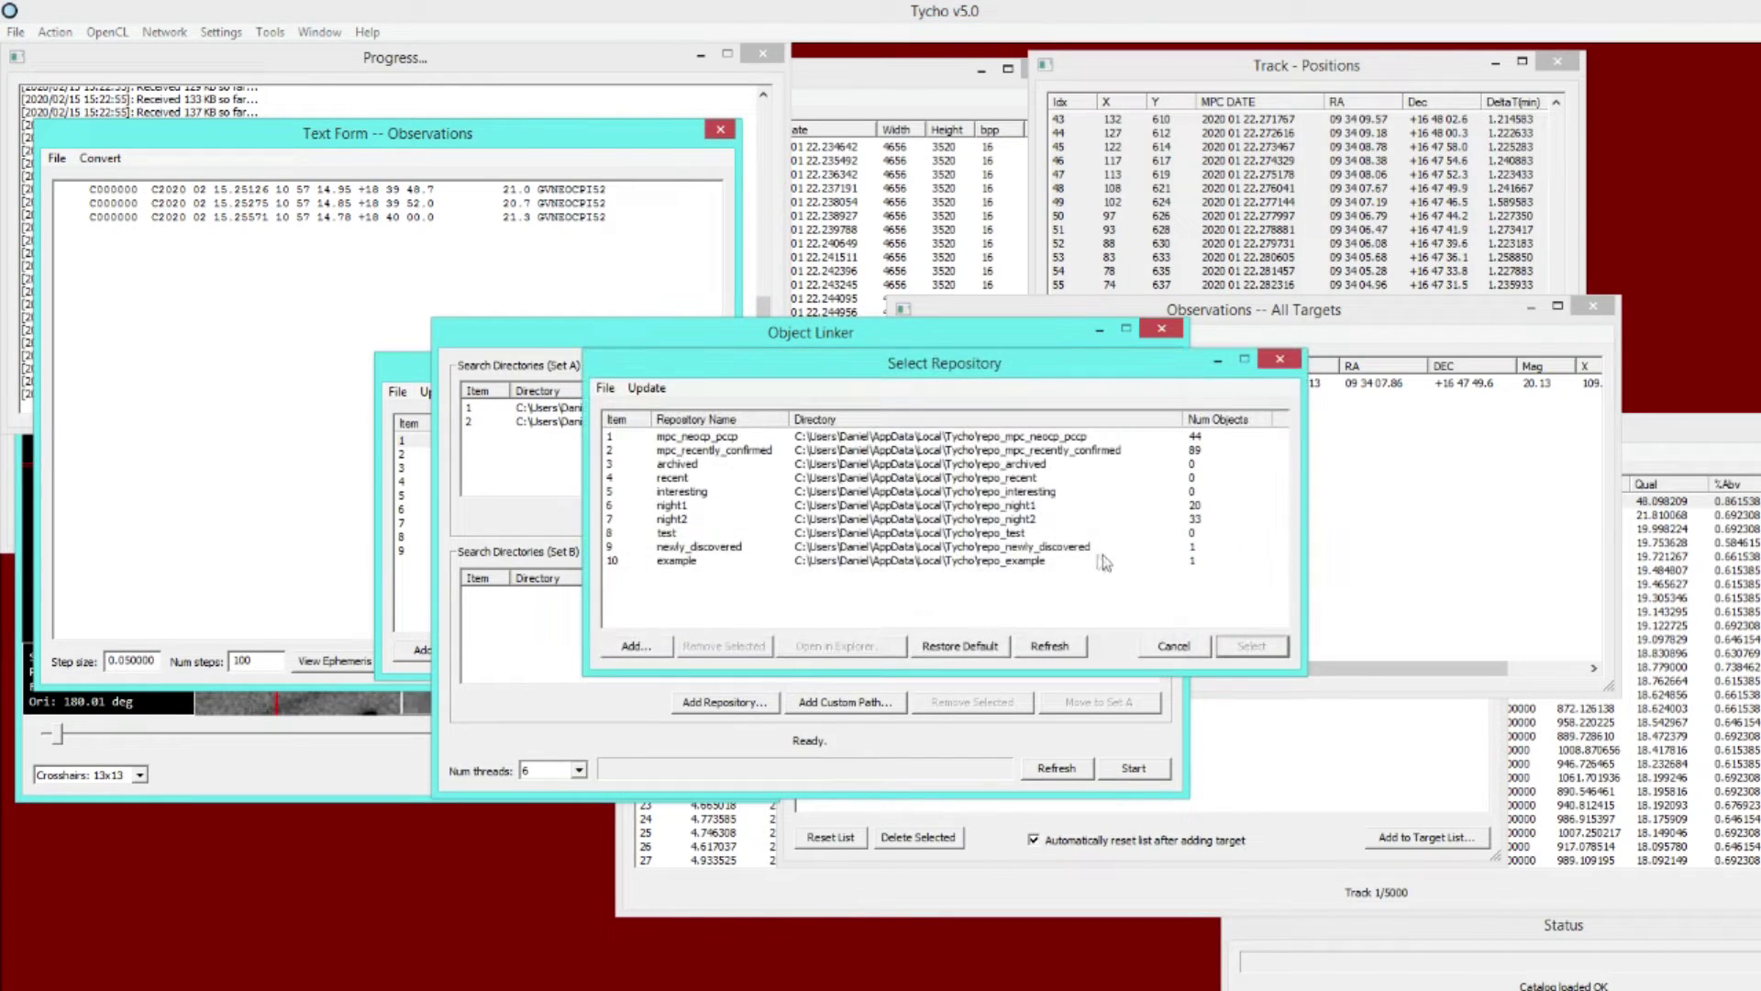
{"action": "left_click", "coordinate": [1011, 564]}
{"action": "double_click", "coordinate": [990, 563]}
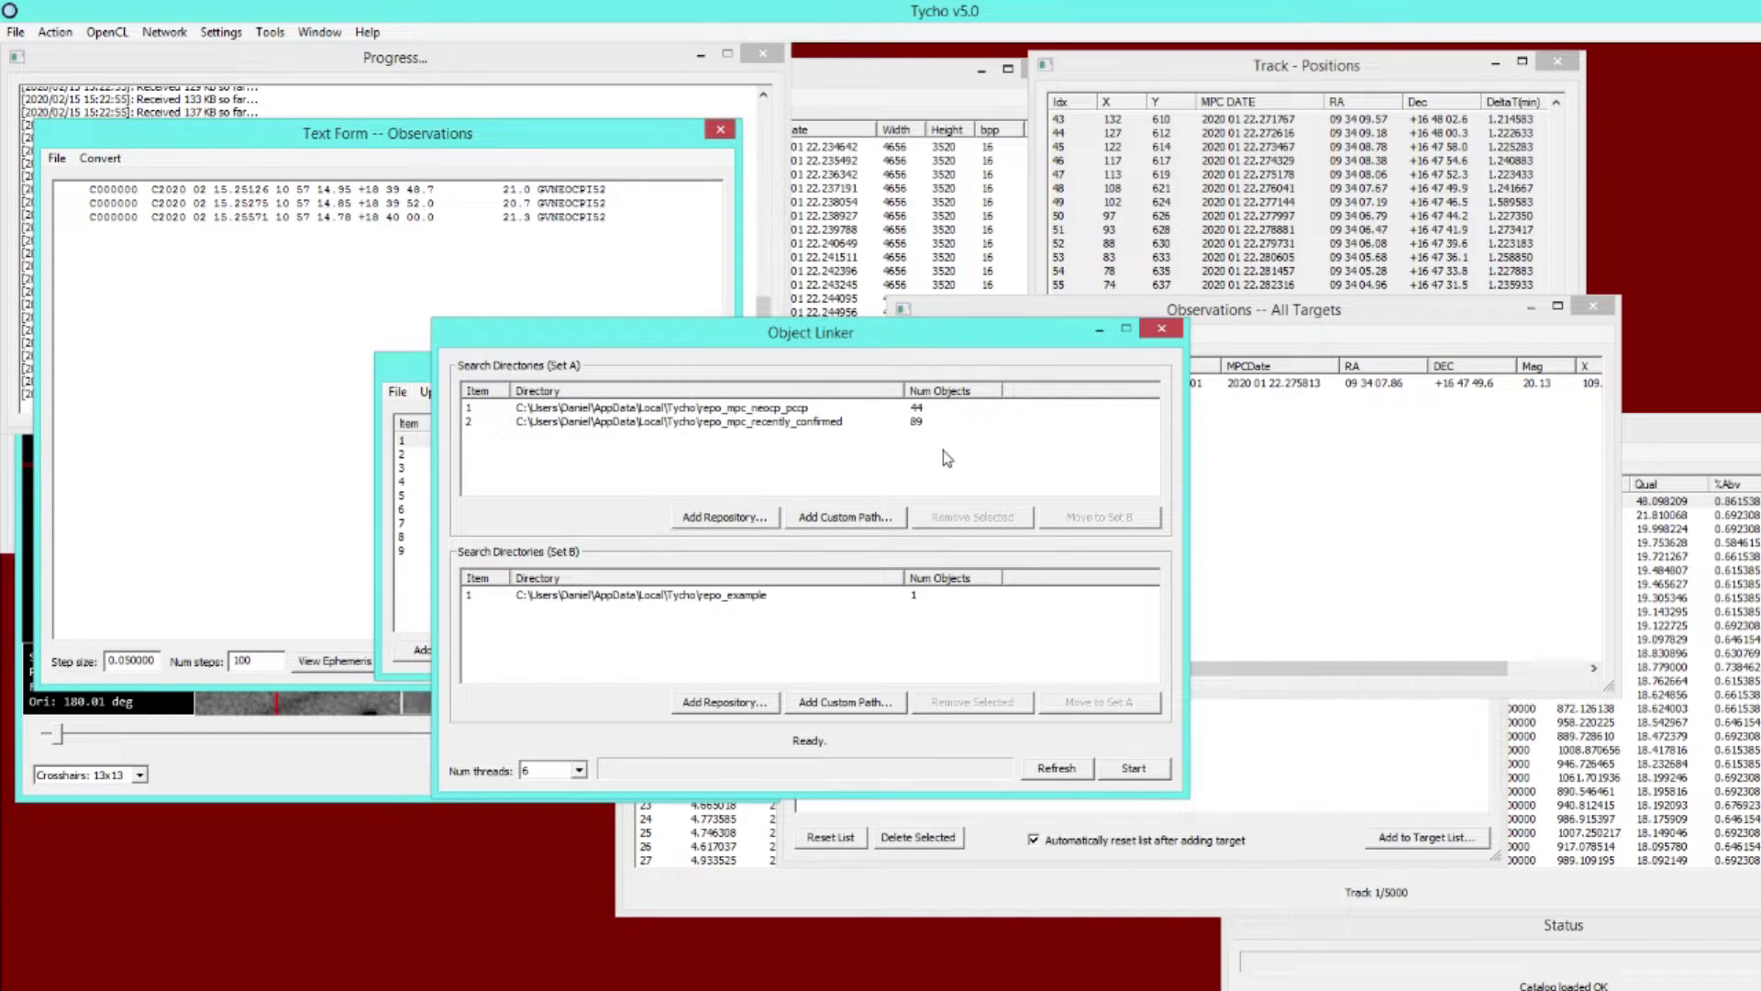
{"action": "left_click", "coordinate": [1127, 768]}
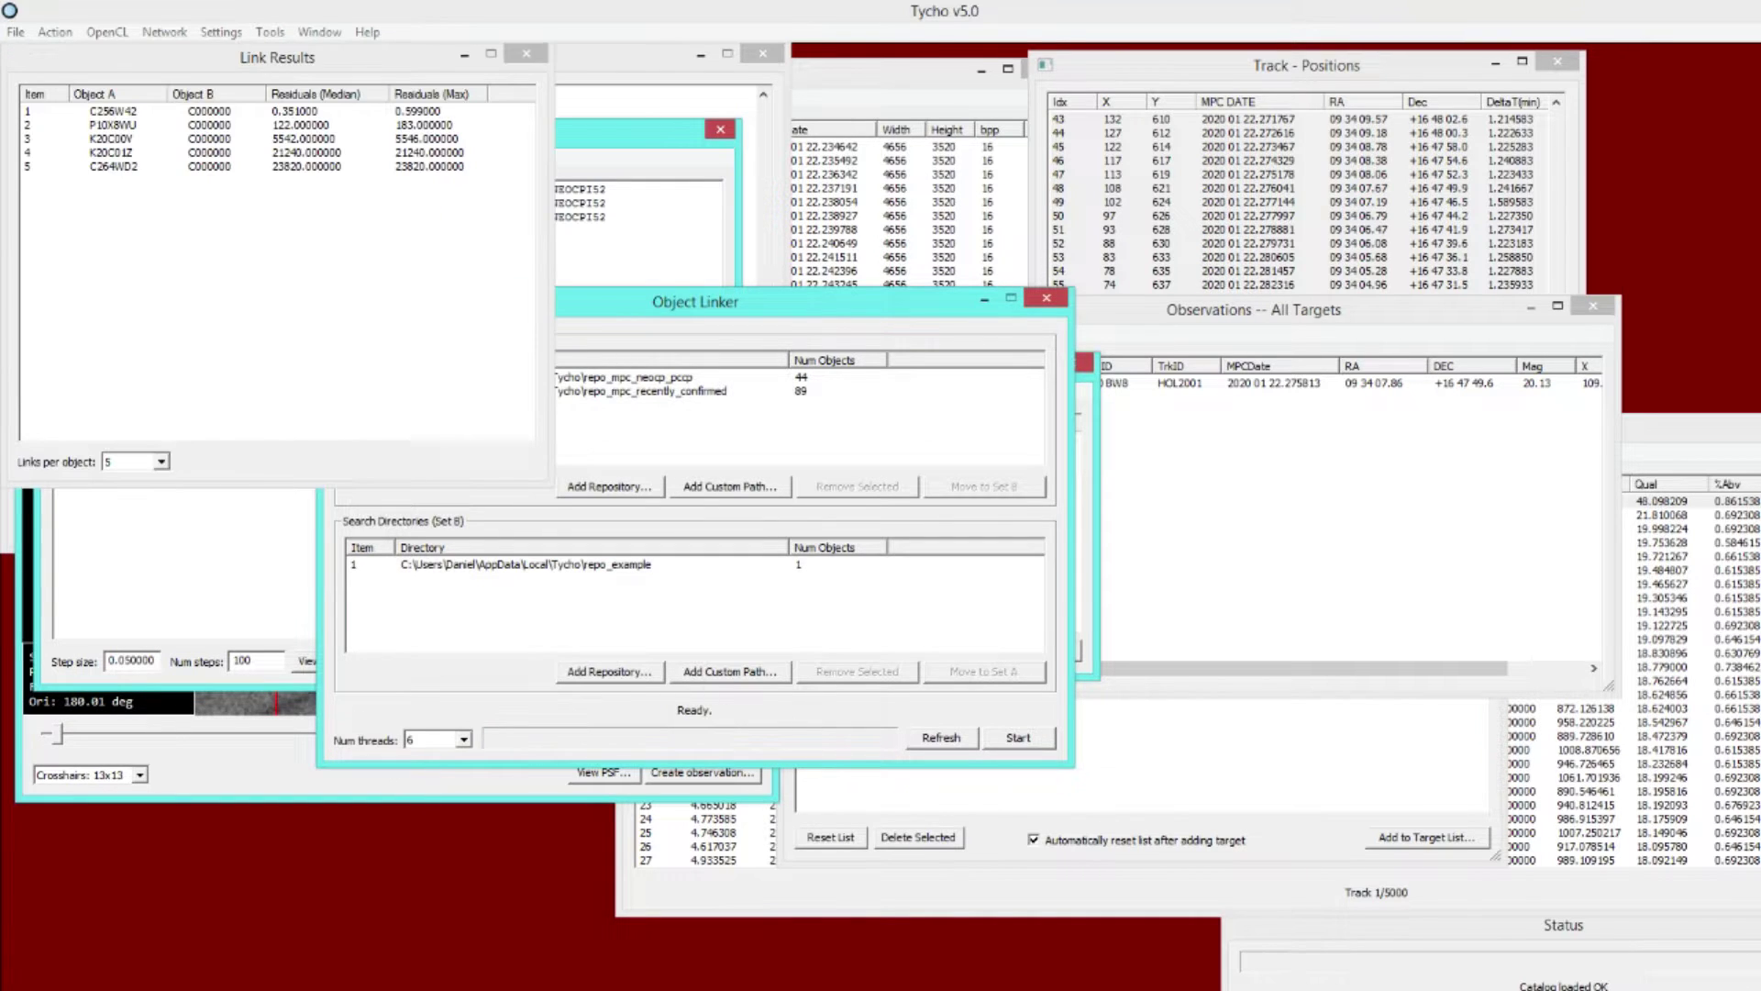
In the link results, view the observations of Object A and of Object B for the C256W42 and C000000 link
{"action": "left_click_drag", "start_coordinate": [382, 65], "coordinate": [840, 356]}
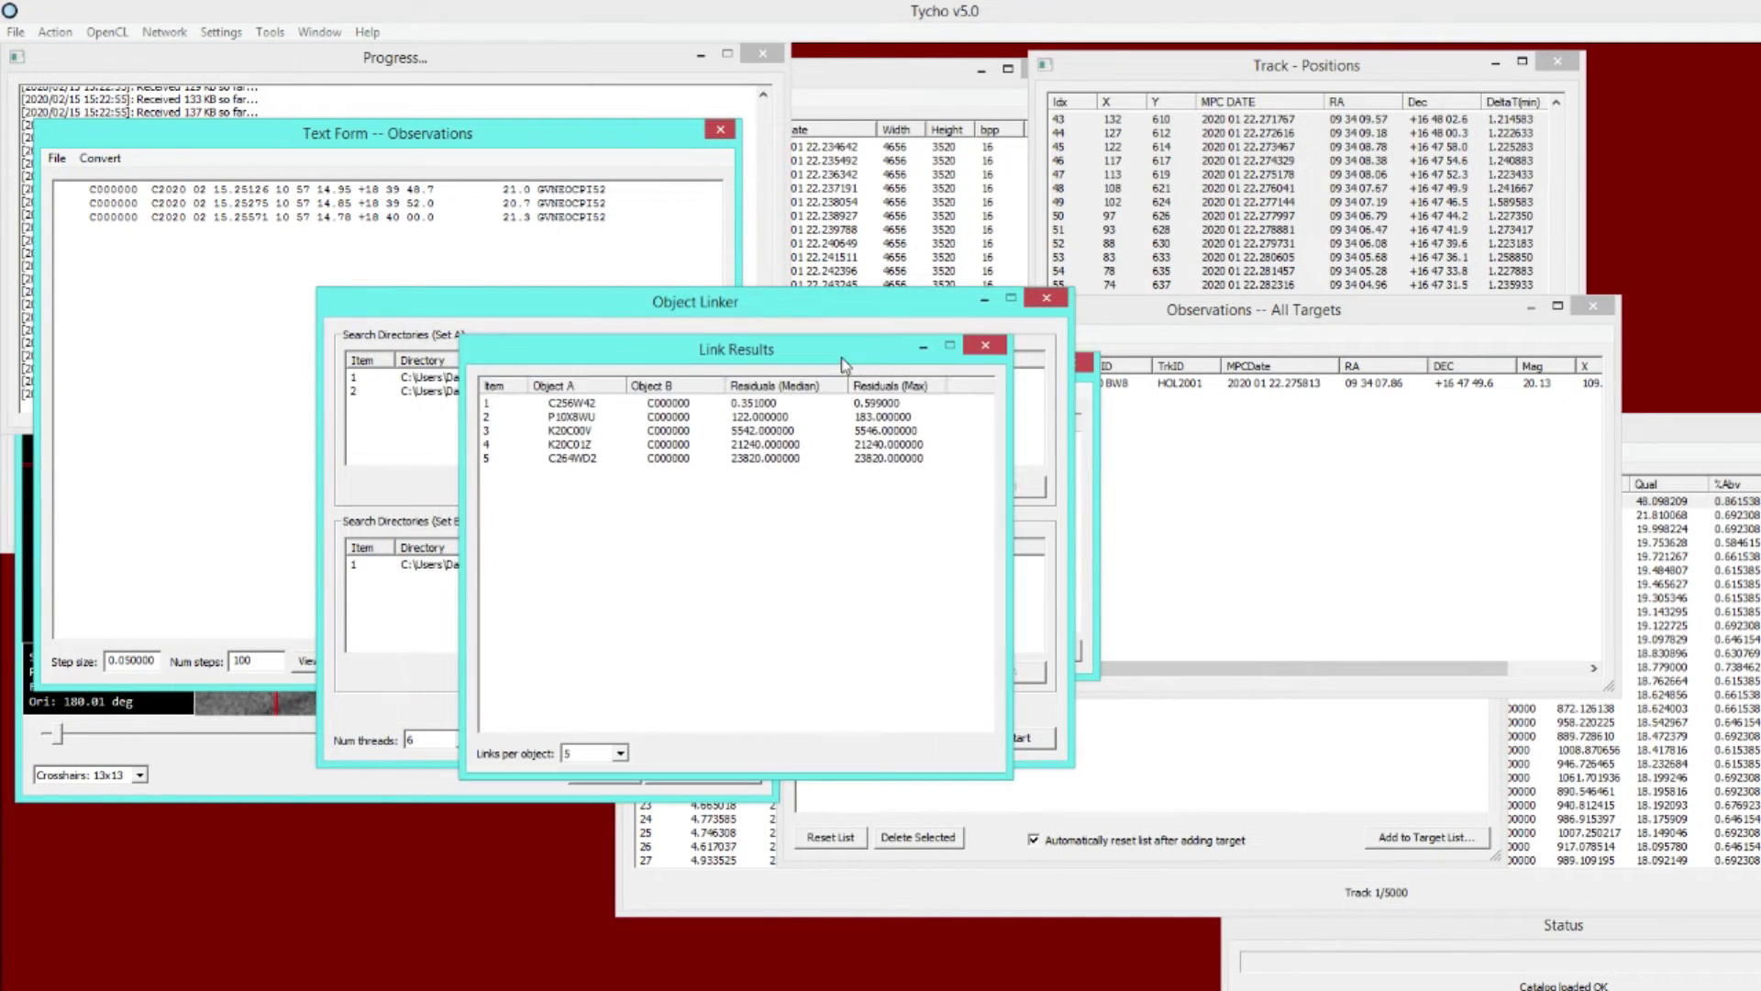
{"action": "left_click_drag", "start_coordinate": [721, 354], "coordinate": [773, 357]}
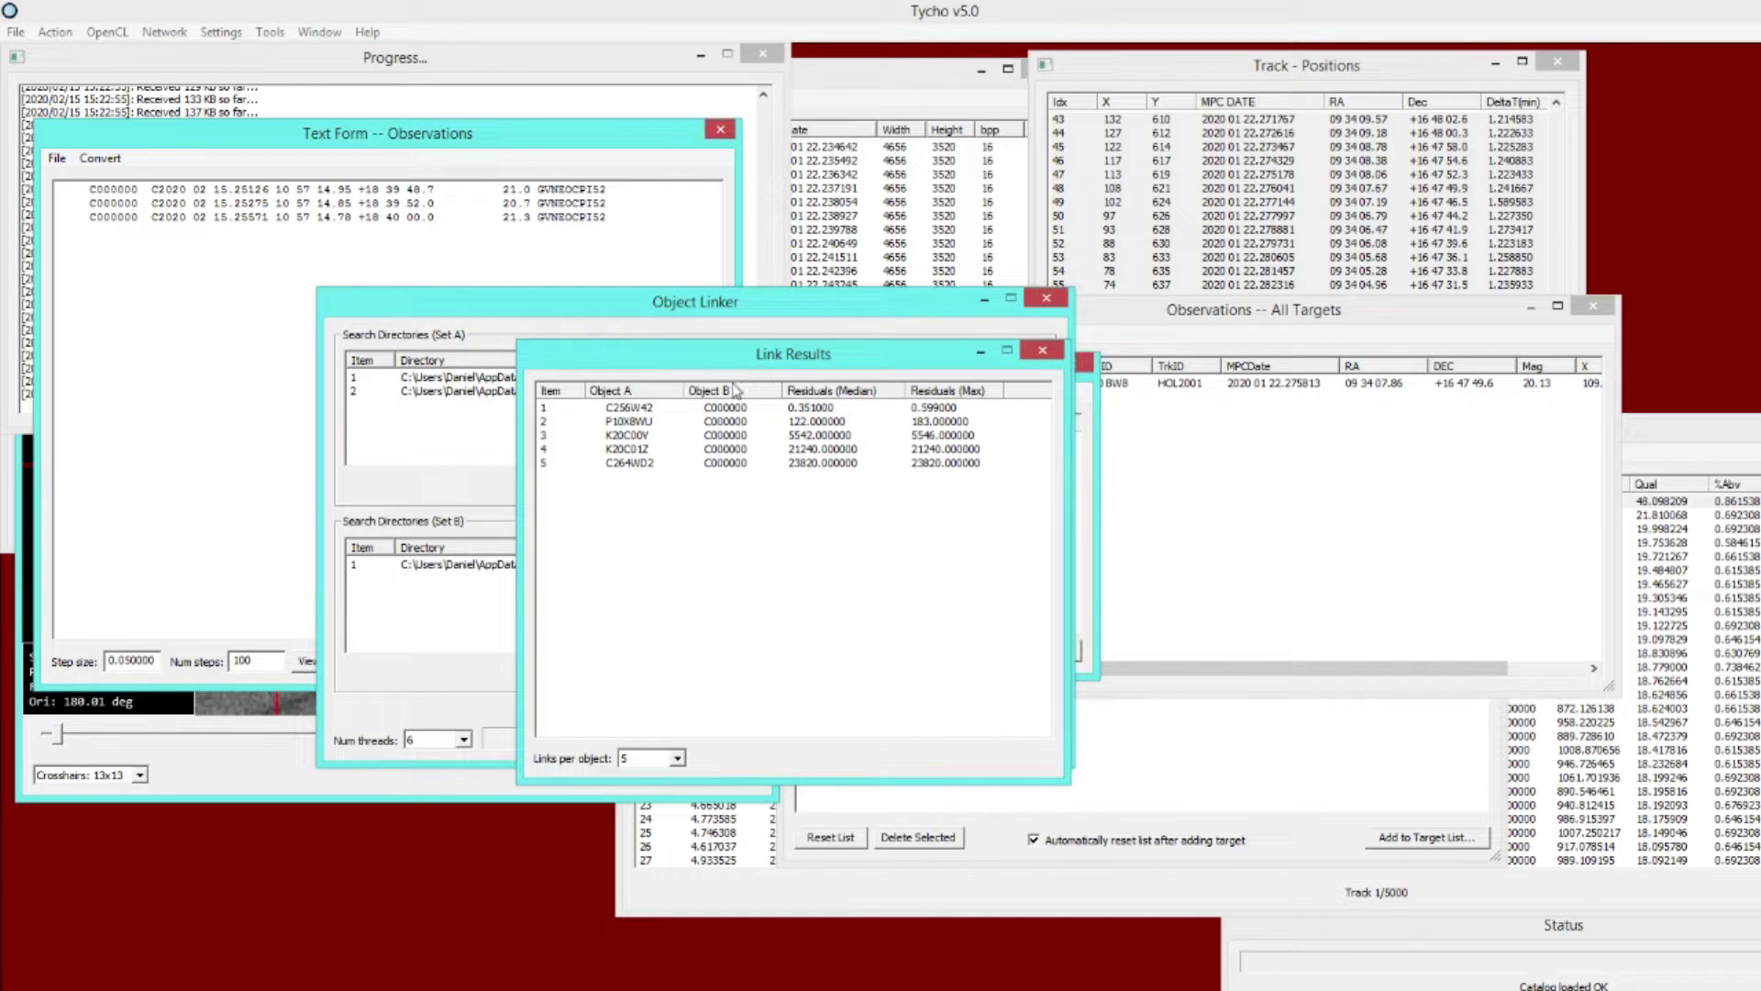
{"action": "left_click", "coordinate": [625, 409]}
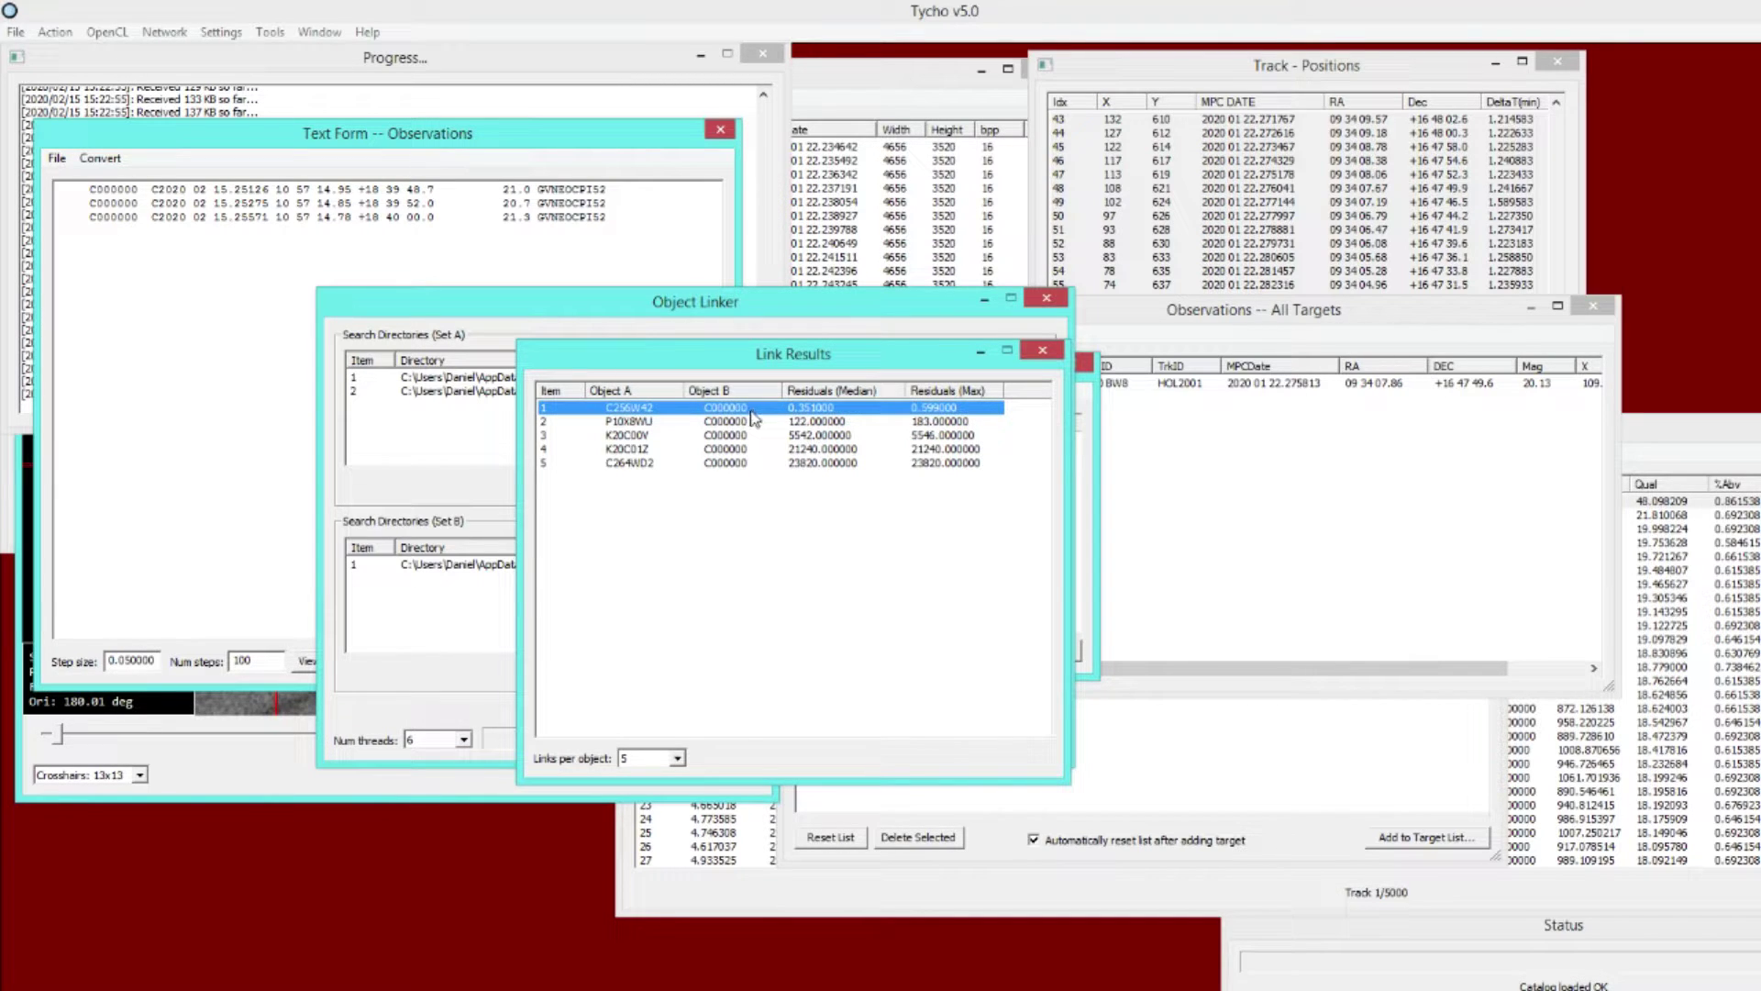
{"action": "left_click_drag", "start_coordinate": [740, 367], "coordinate": [928, 481]}
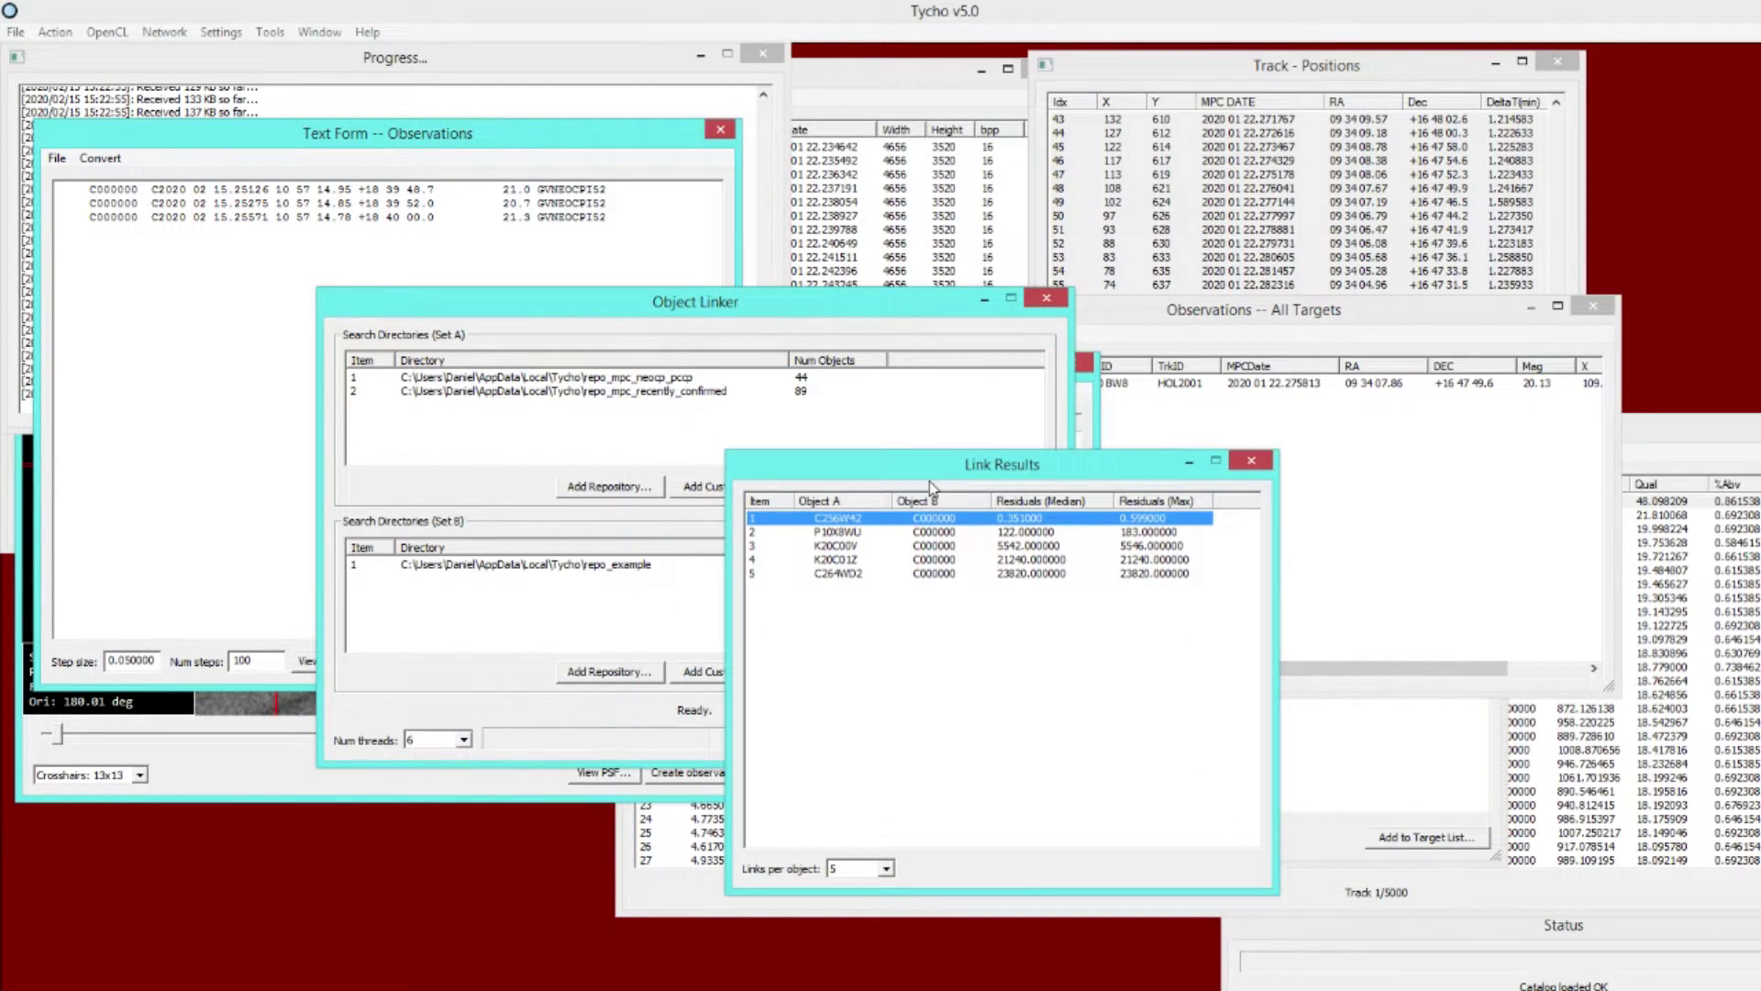
{"action": "right_click", "coordinate": [915, 525]}
{"action": "left_click", "coordinate": [954, 533]}
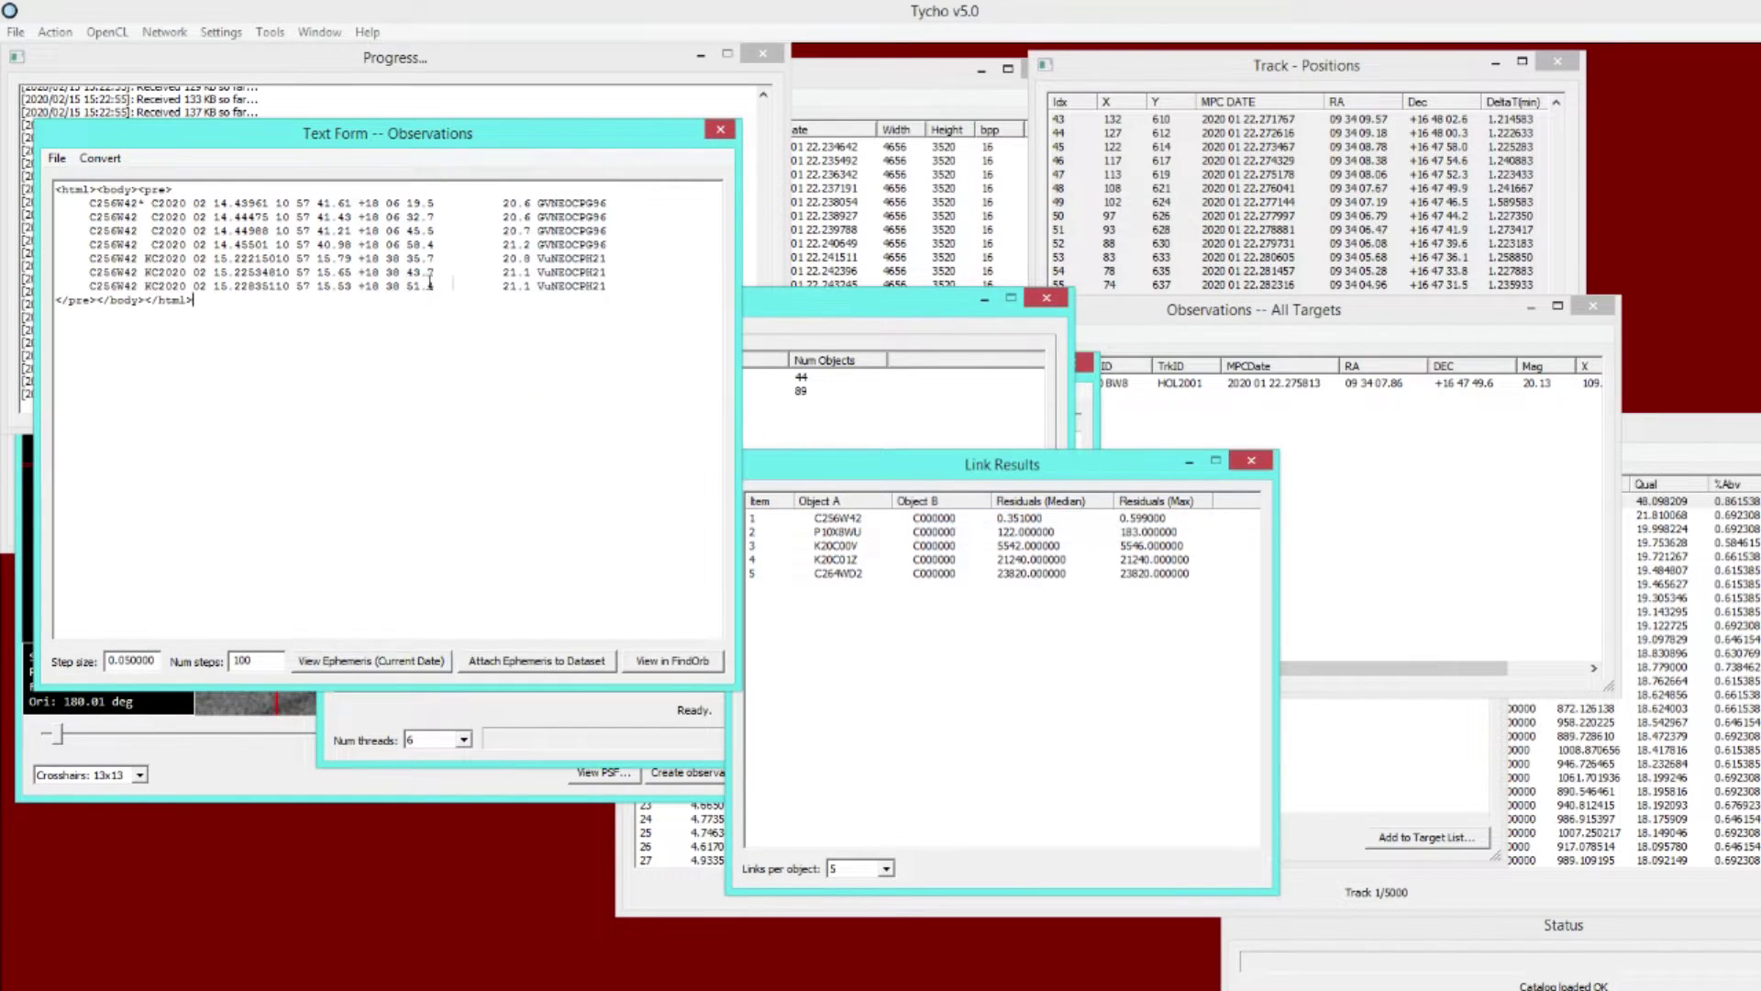
{"action": "left_click_drag", "start_coordinate": [614, 290], "coordinate": [34, 203]}
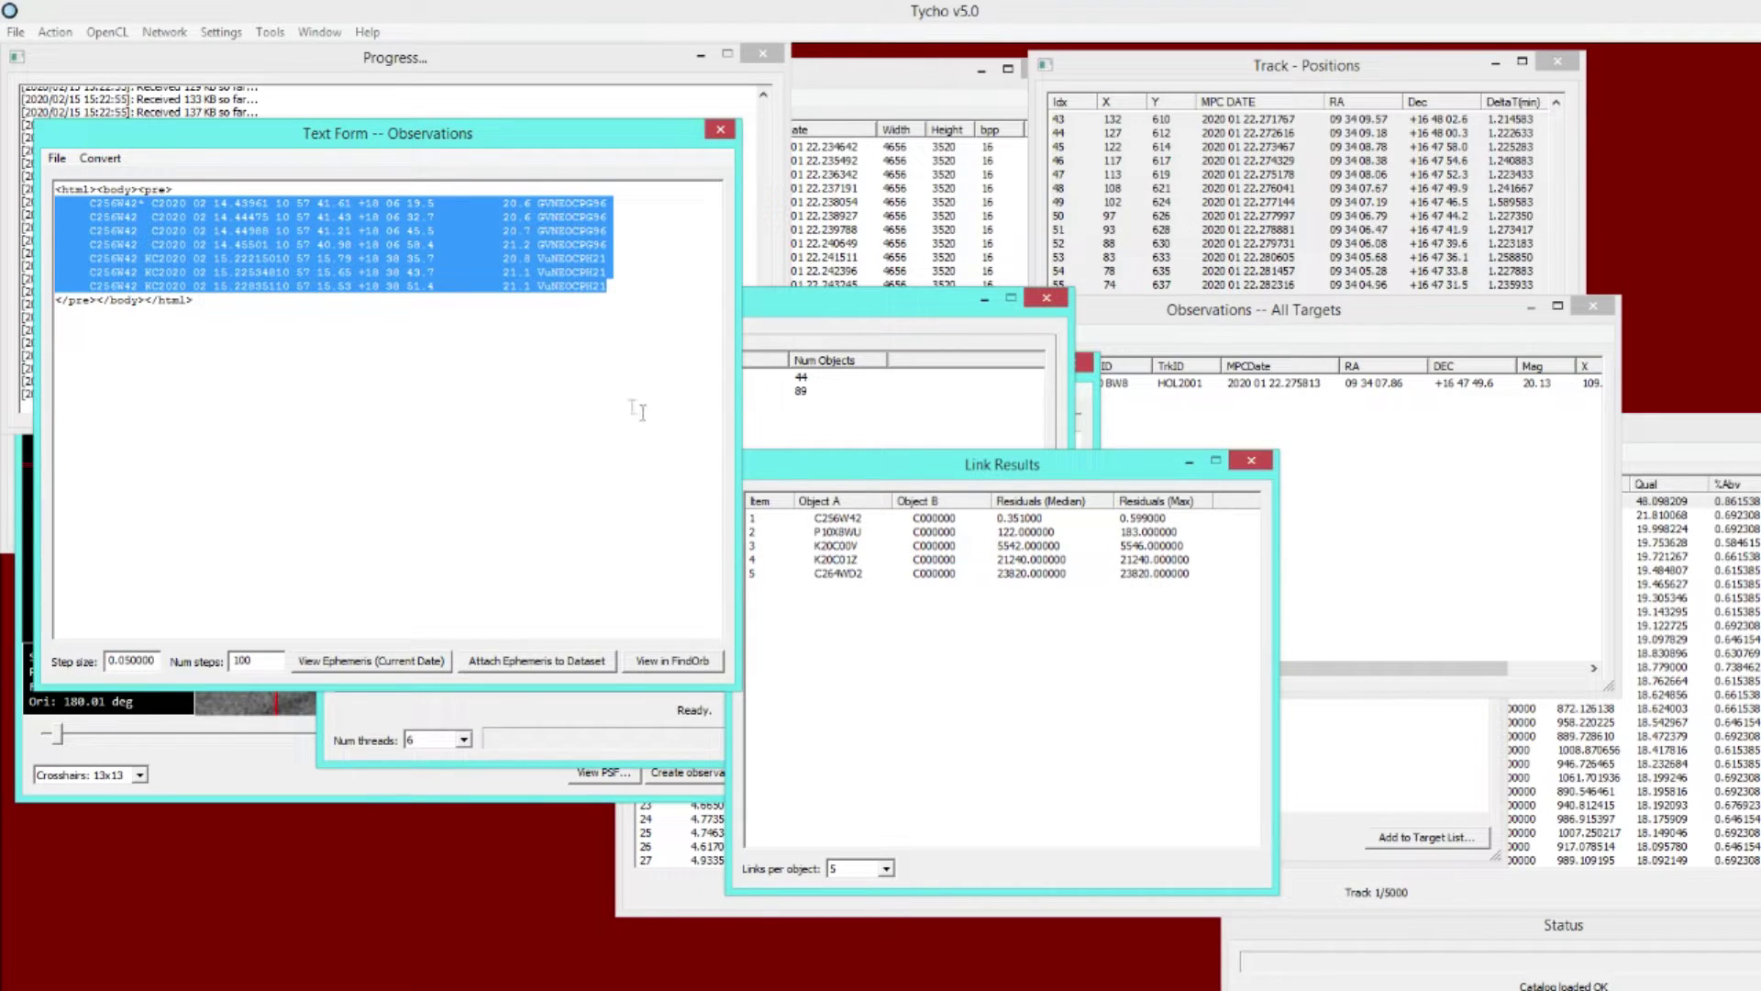
{"action": "right_click", "coordinate": [912, 519]}
{"action": "left_click", "coordinate": [954, 555]}
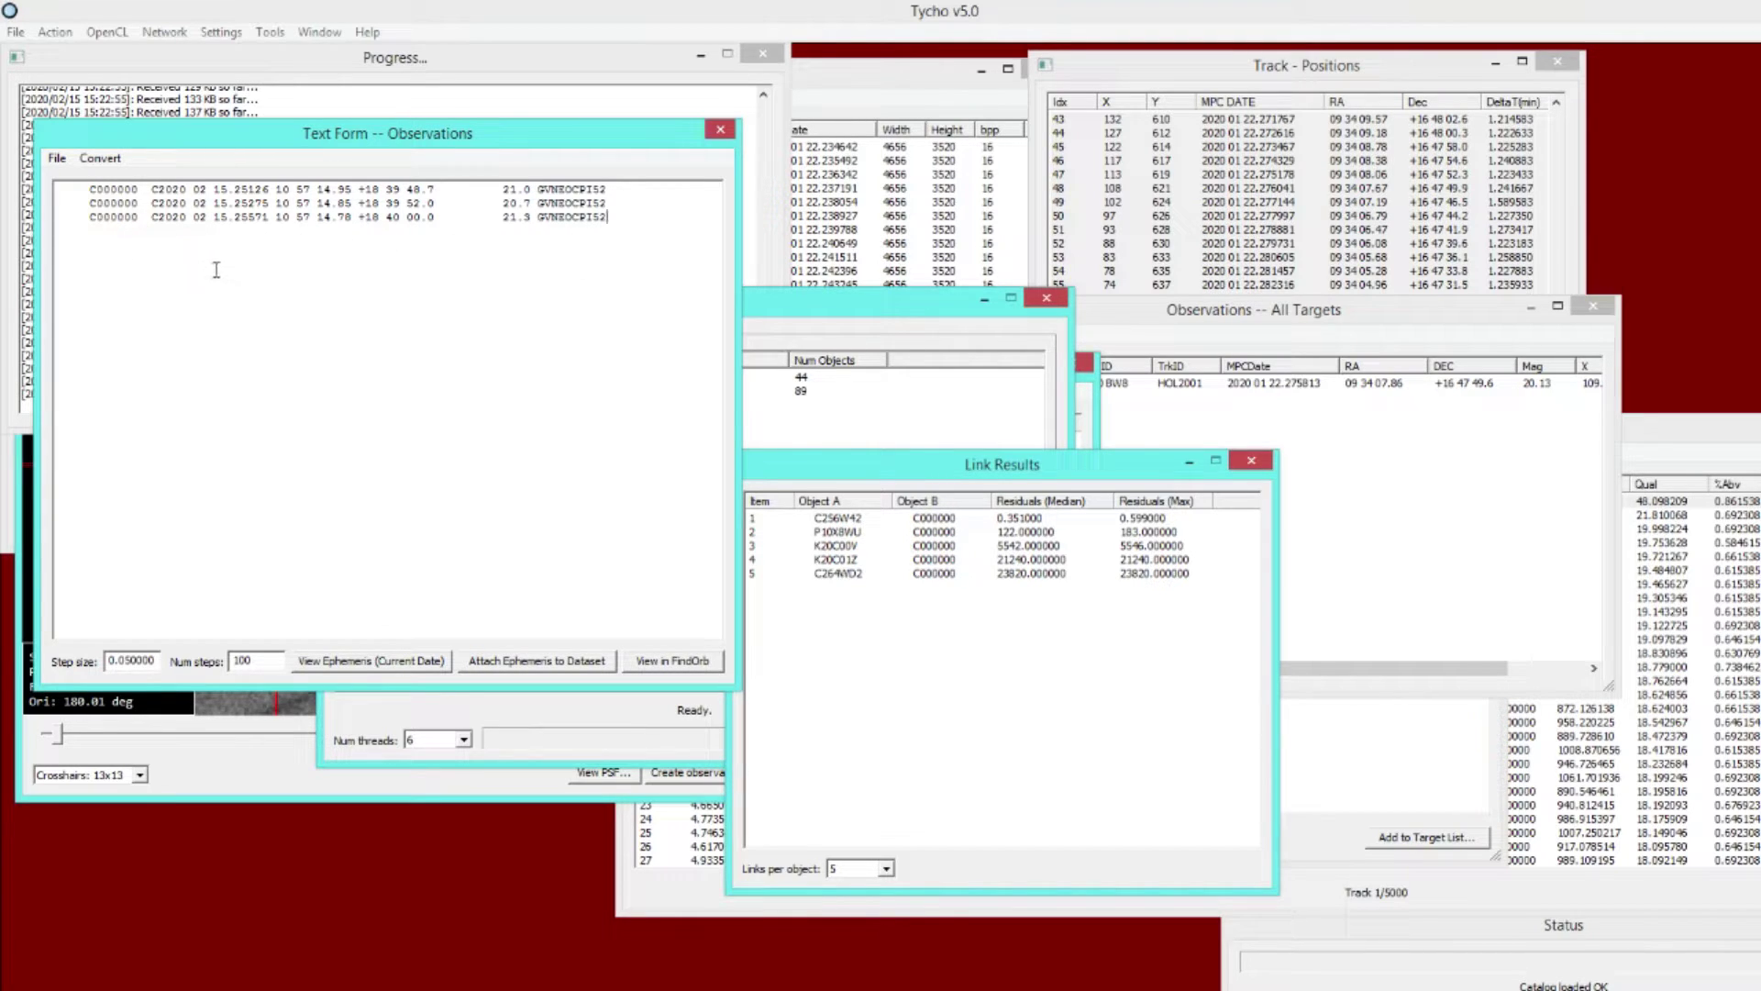
View the combined observations of the C256W42 and C000000 link and examine their orbit fit and residuals in FindOrb
{"action": "left_click", "coordinate": [719, 131]}
{"action": "right_click", "coordinate": [884, 522]}
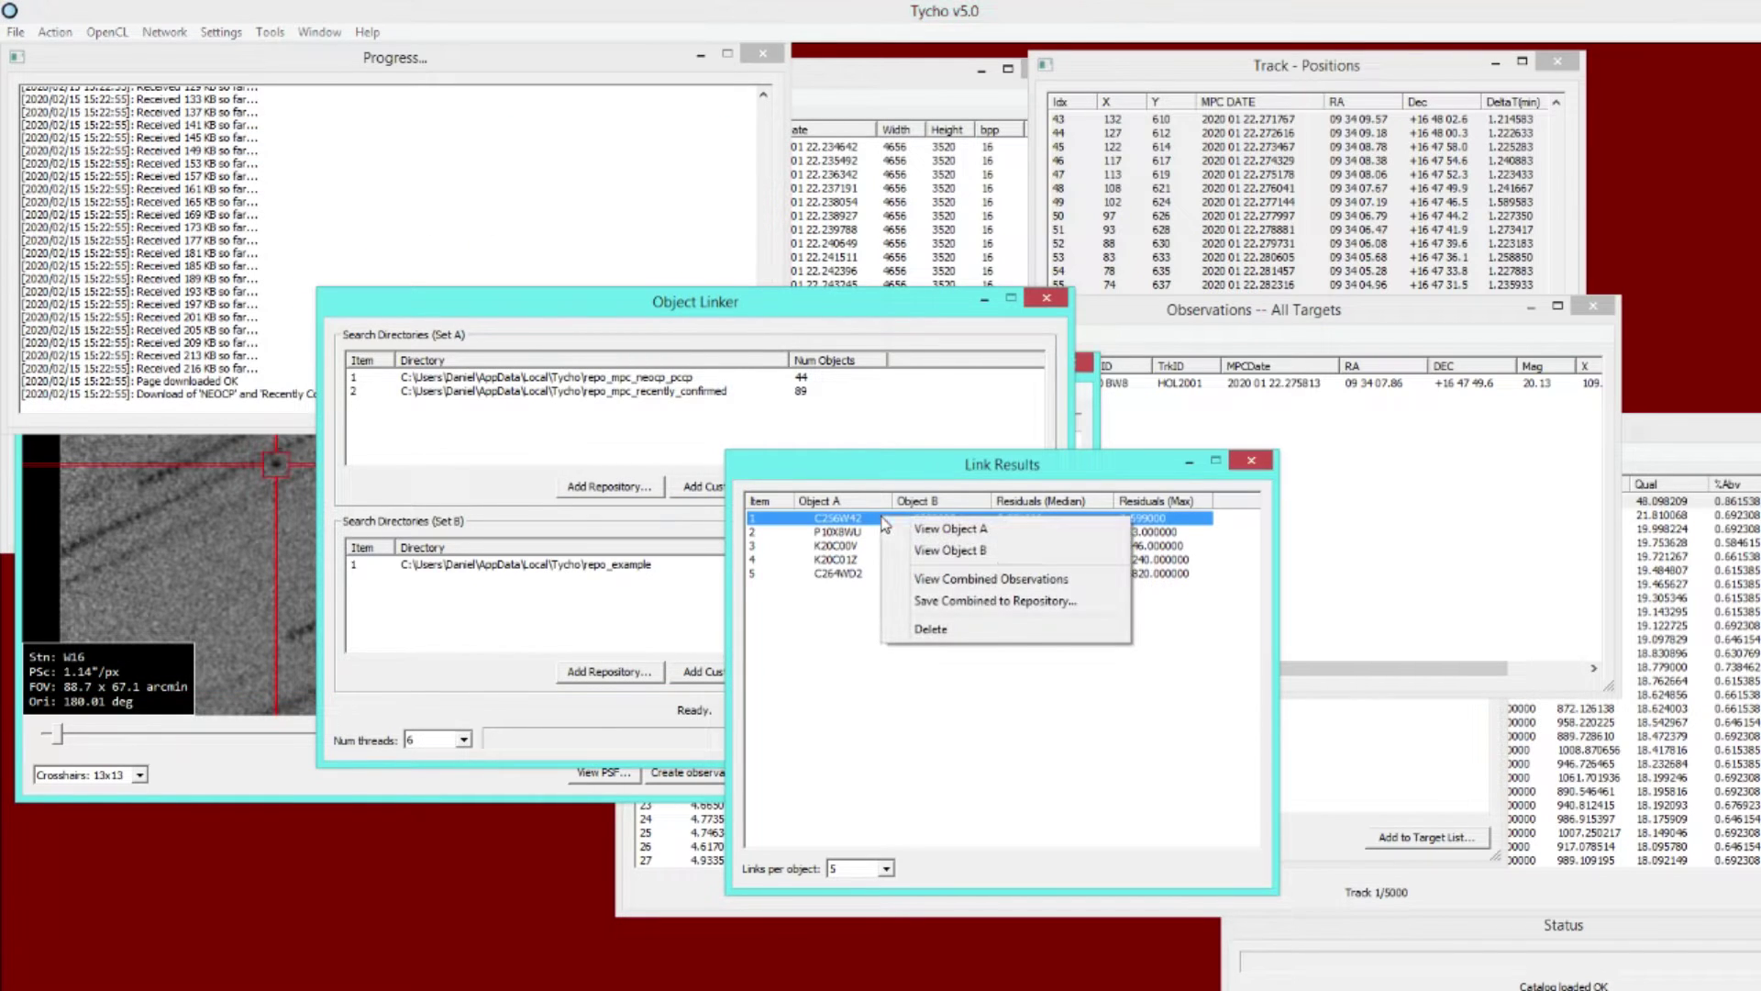
{"action": "left_click", "coordinate": [918, 579]}
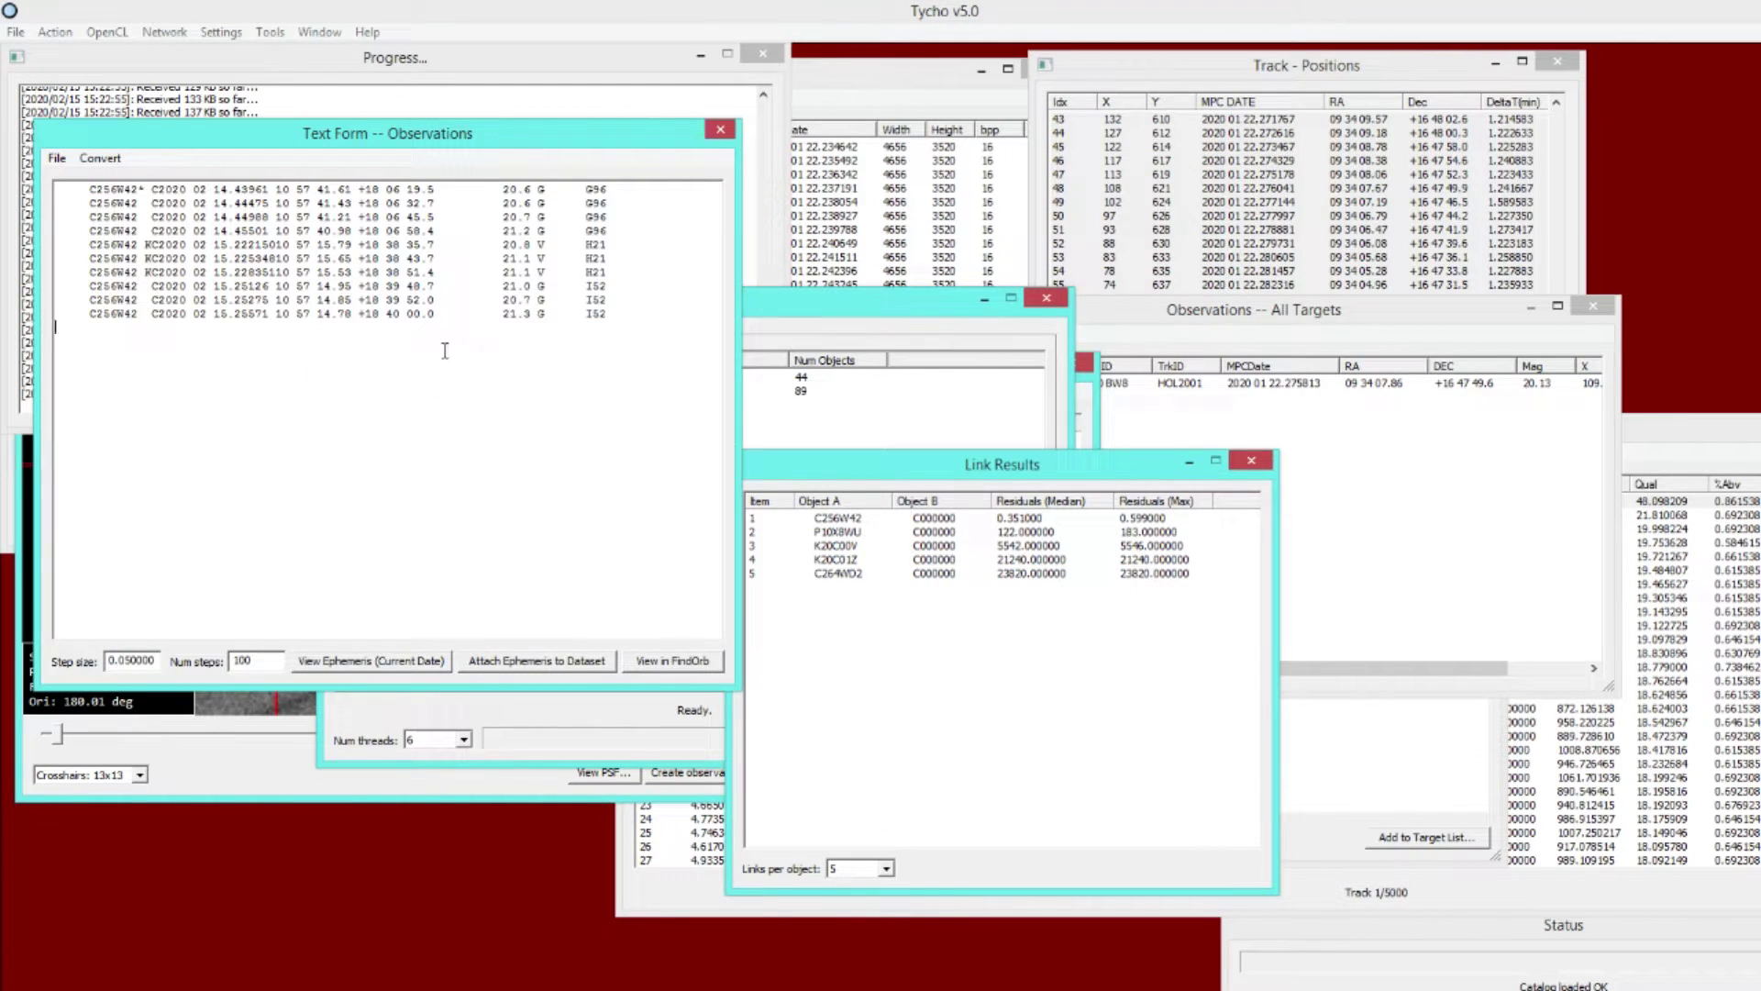
{"action": "left_click", "coordinate": [657, 661]}
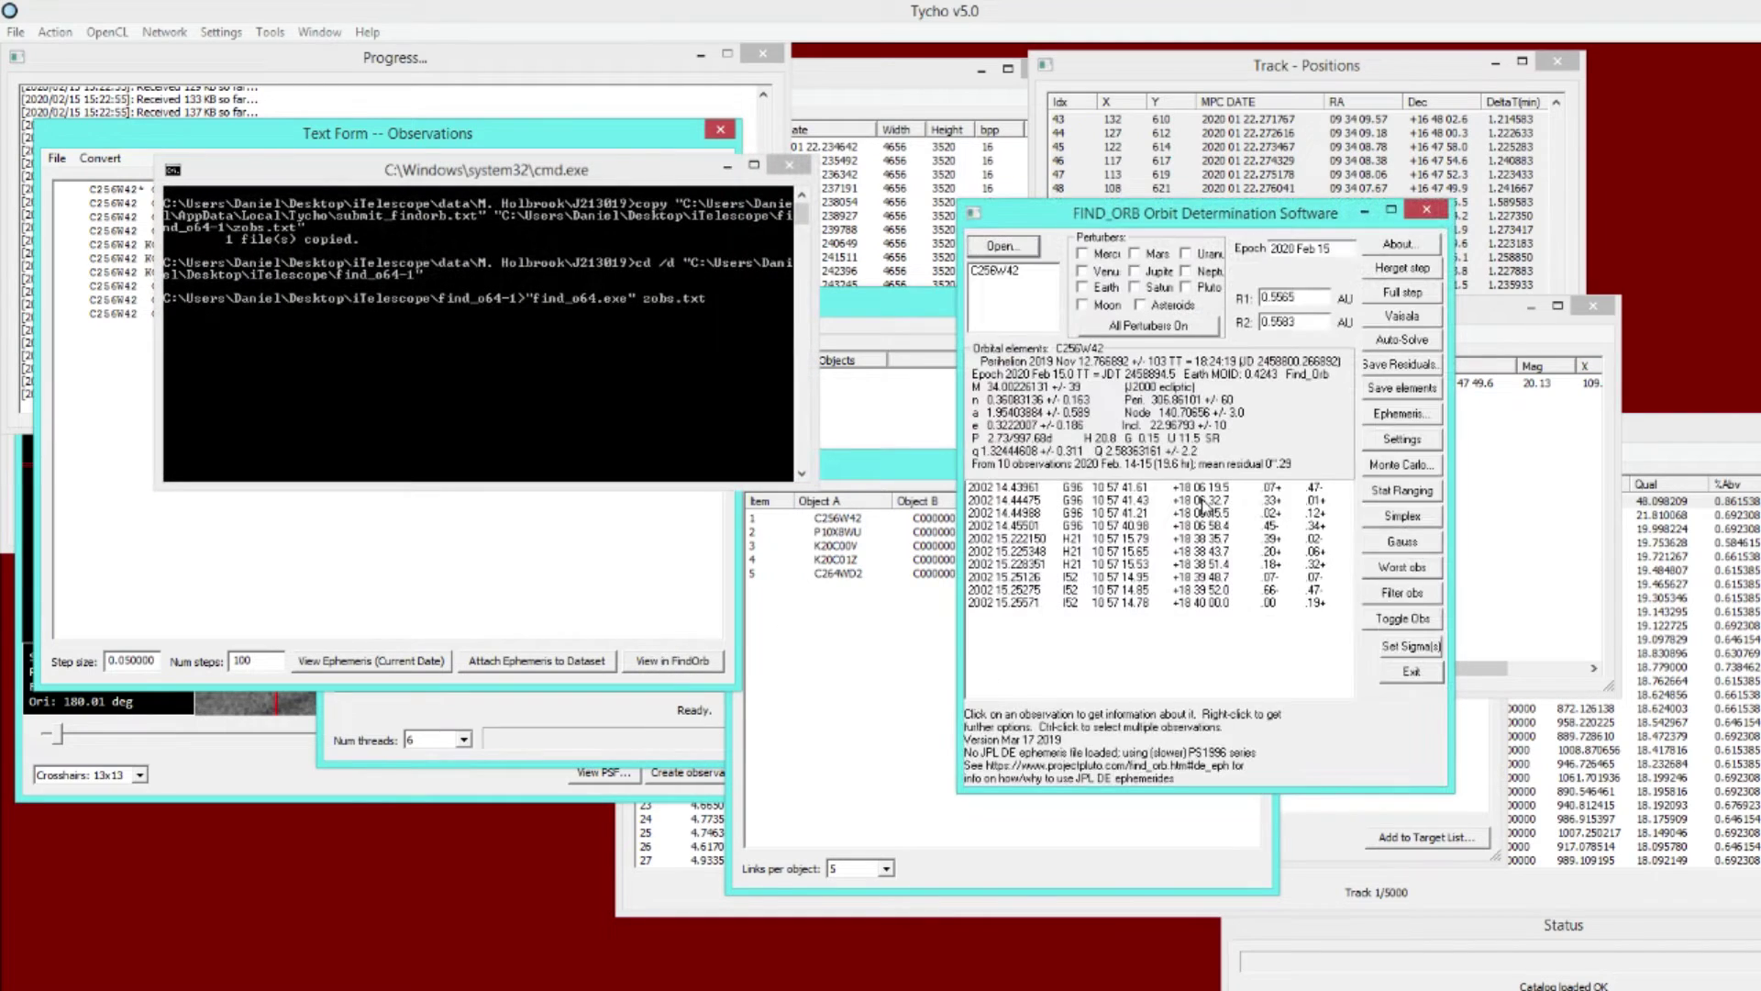
{"action": "left_click", "coordinate": [1426, 209]}
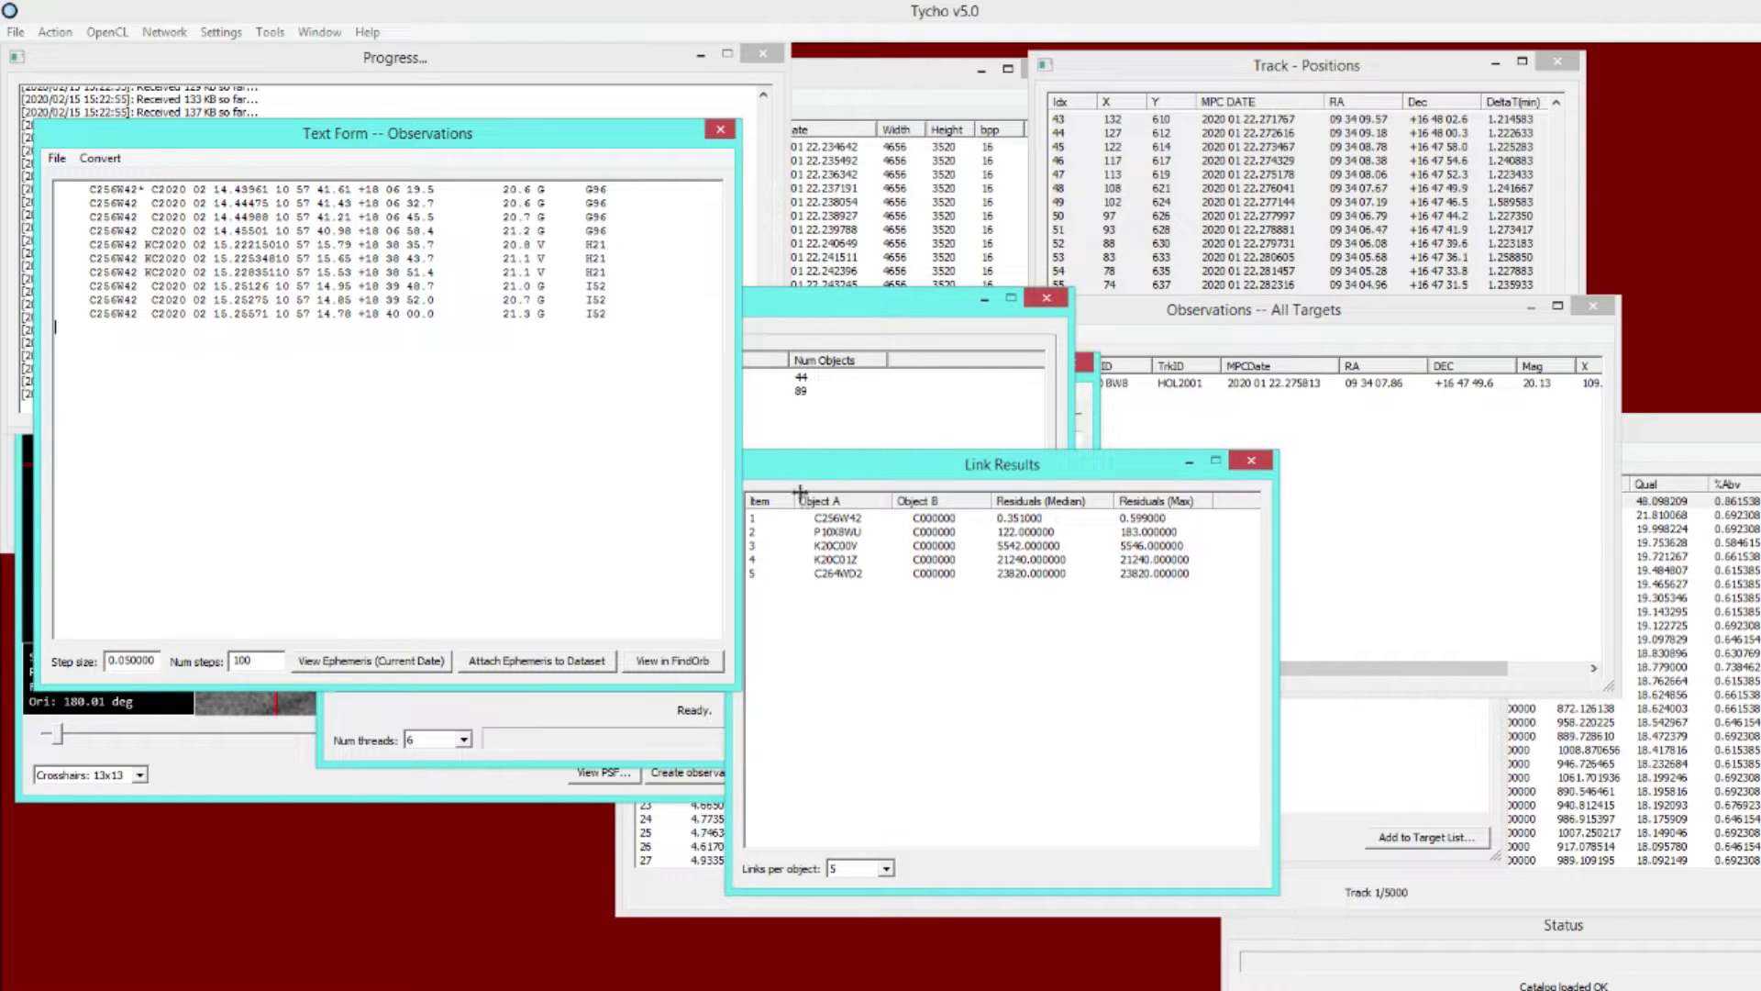
Limit the link results to 1 link per object, and restore the limit to 5
{"action": "left_click", "coordinate": [830, 485]}
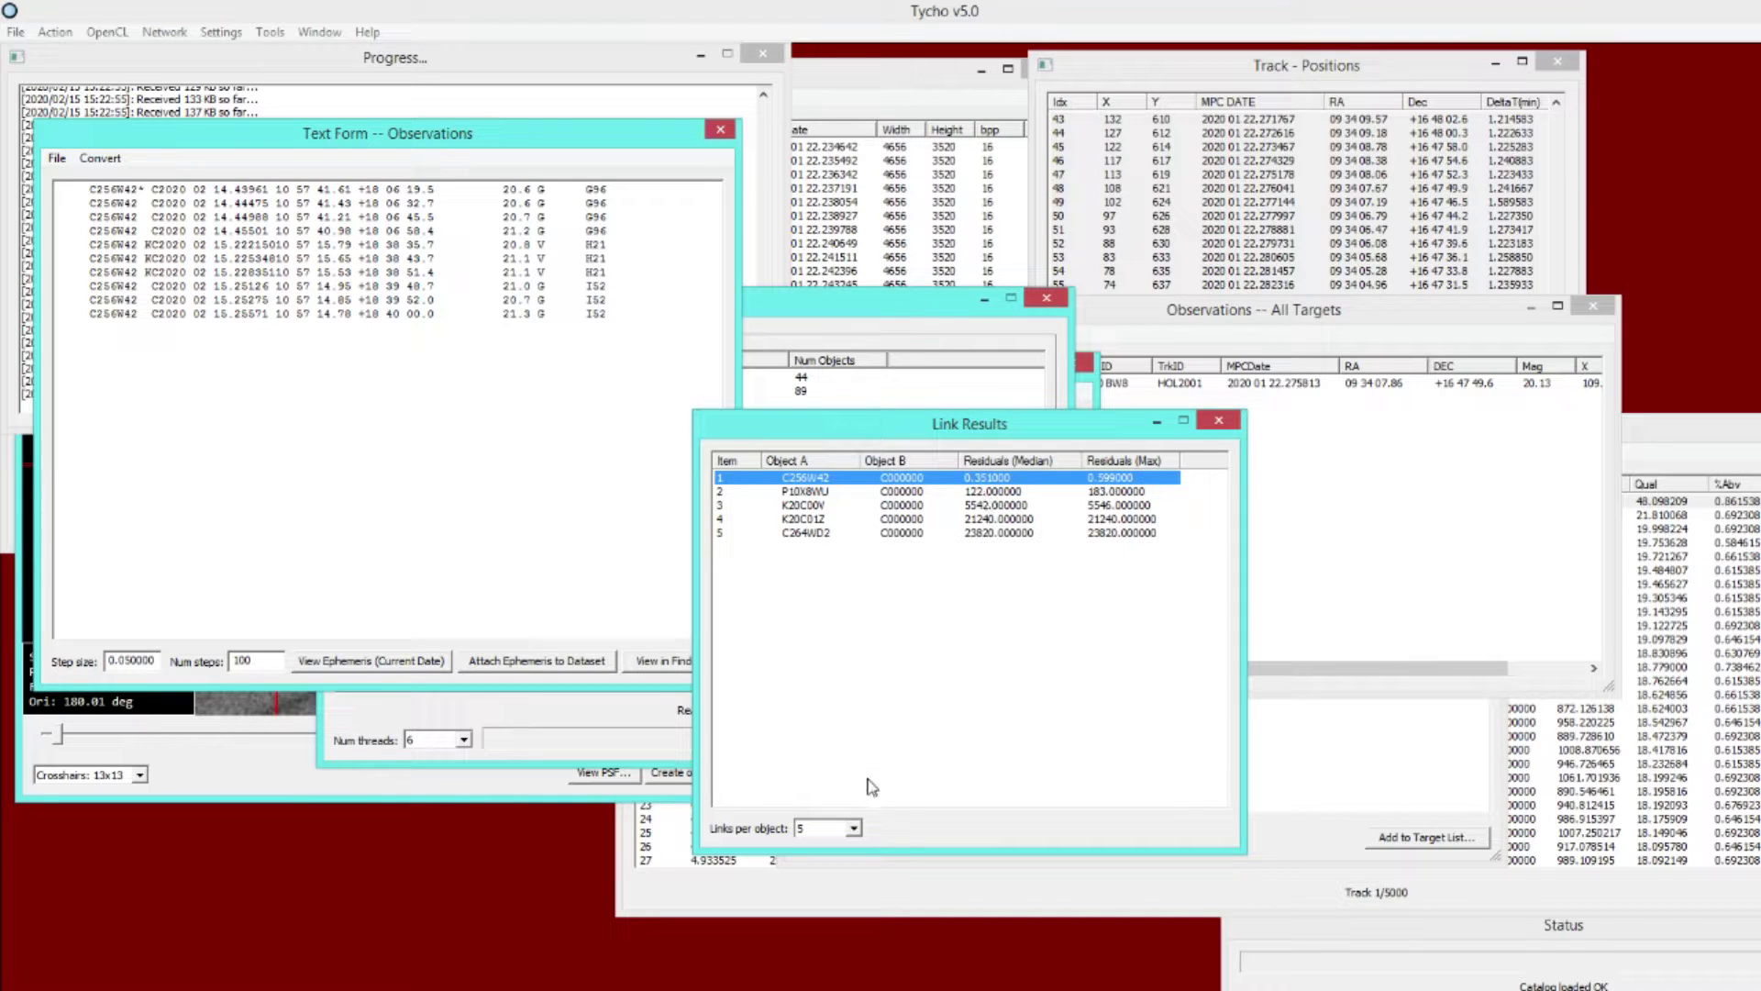
{"action": "left_click", "coordinate": [835, 828]}
{"action": "left_click", "coordinate": [819, 846]}
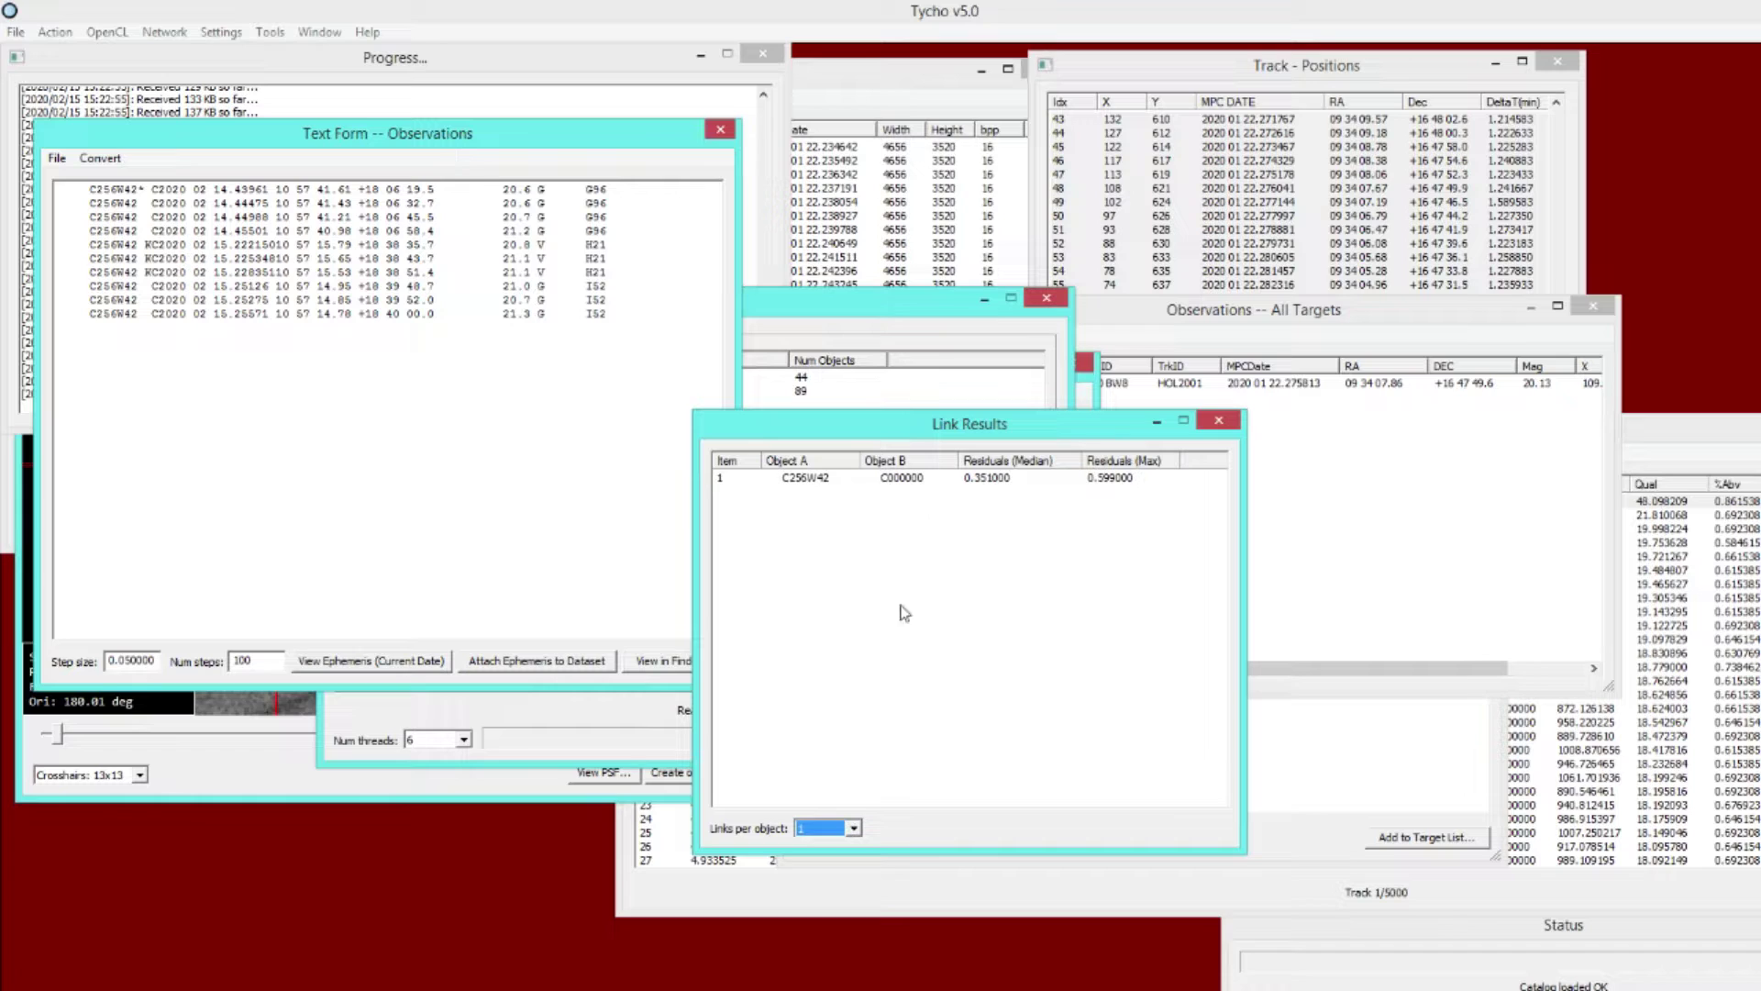
{"action": "left_click", "coordinate": [826, 828]}
{"action": "left_click", "coordinate": [827, 896]}
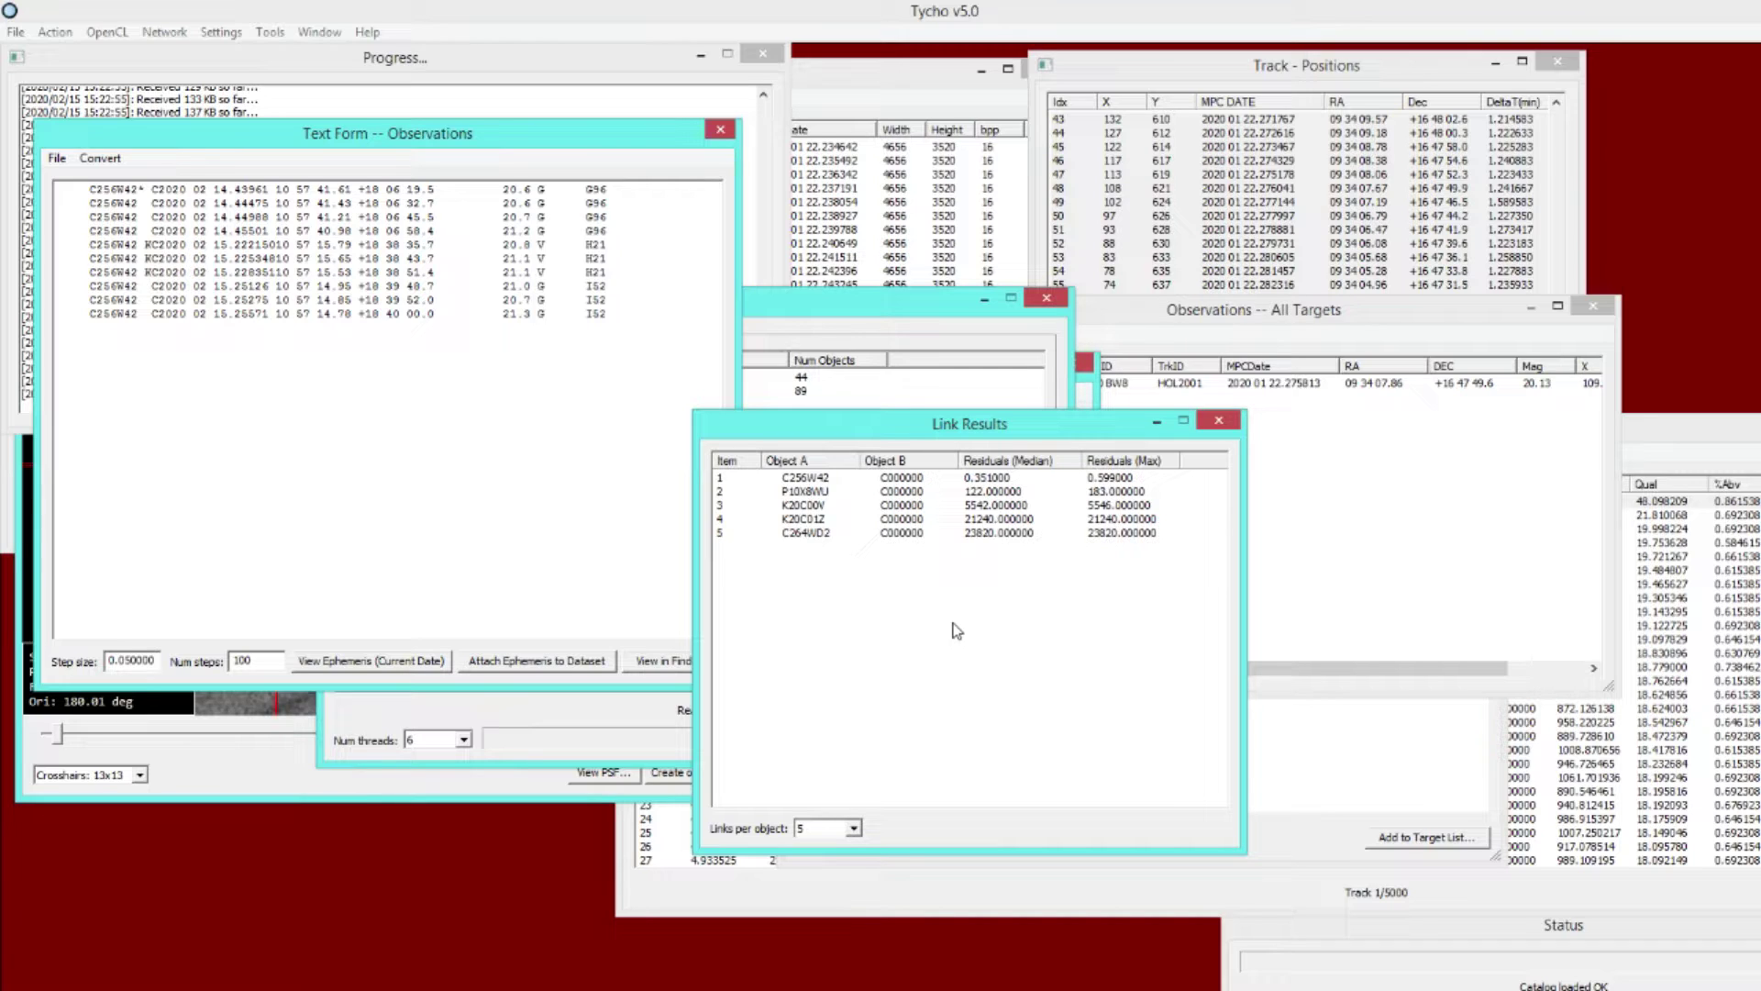
{"action": "left_click", "coordinate": [811, 326]}
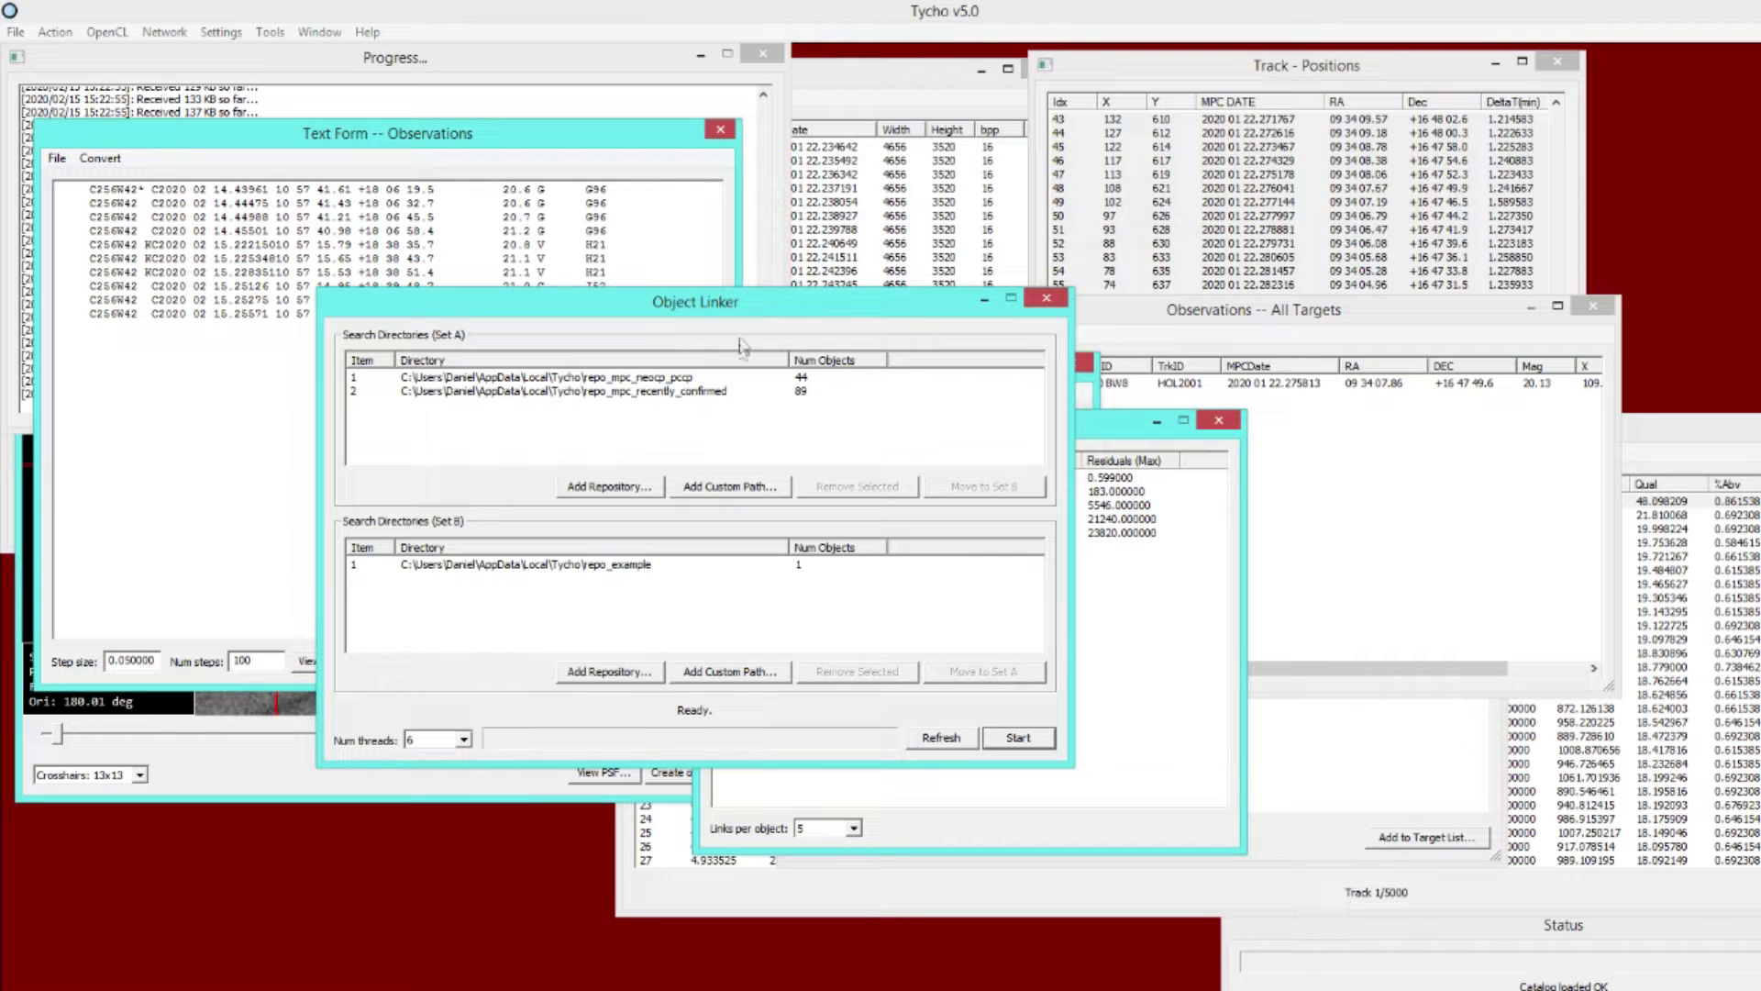
{"action": "left_click_drag", "start_coordinate": [690, 314], "coordinate": [674, 323]}
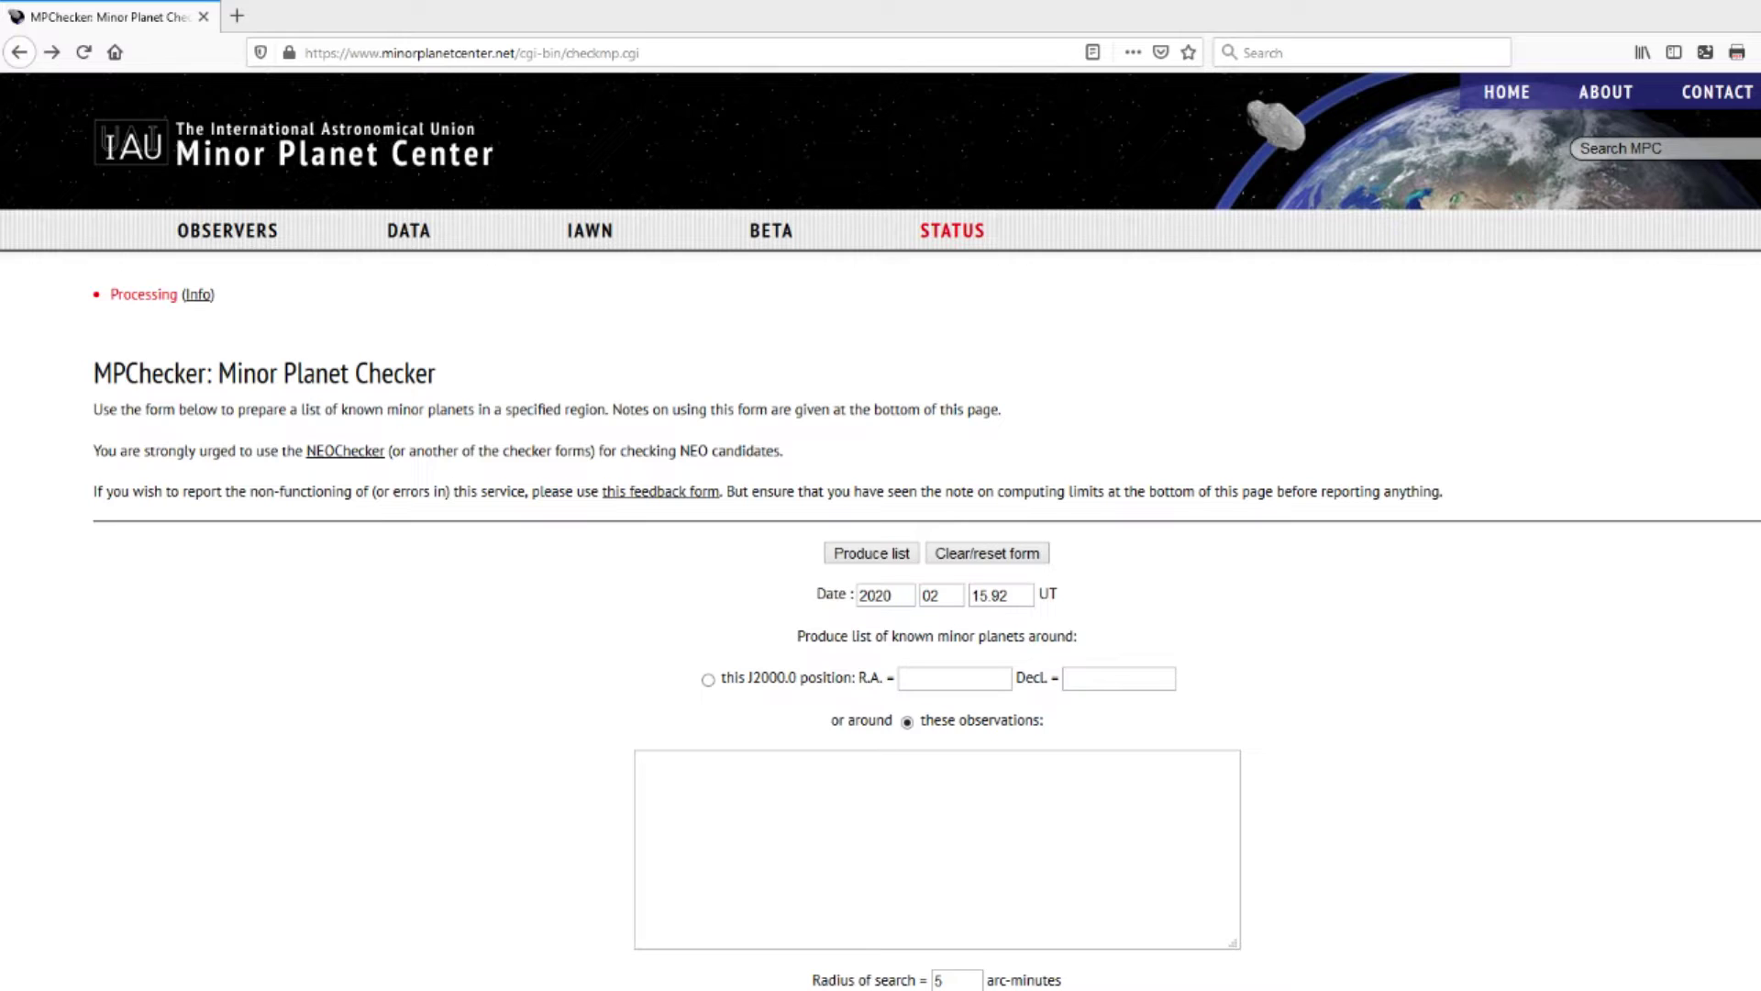
Try to produce the MPChecker list for the 68P observations in ADES format, and return to the form
{"action": "left_click", "coordinate": [1087, 846]}
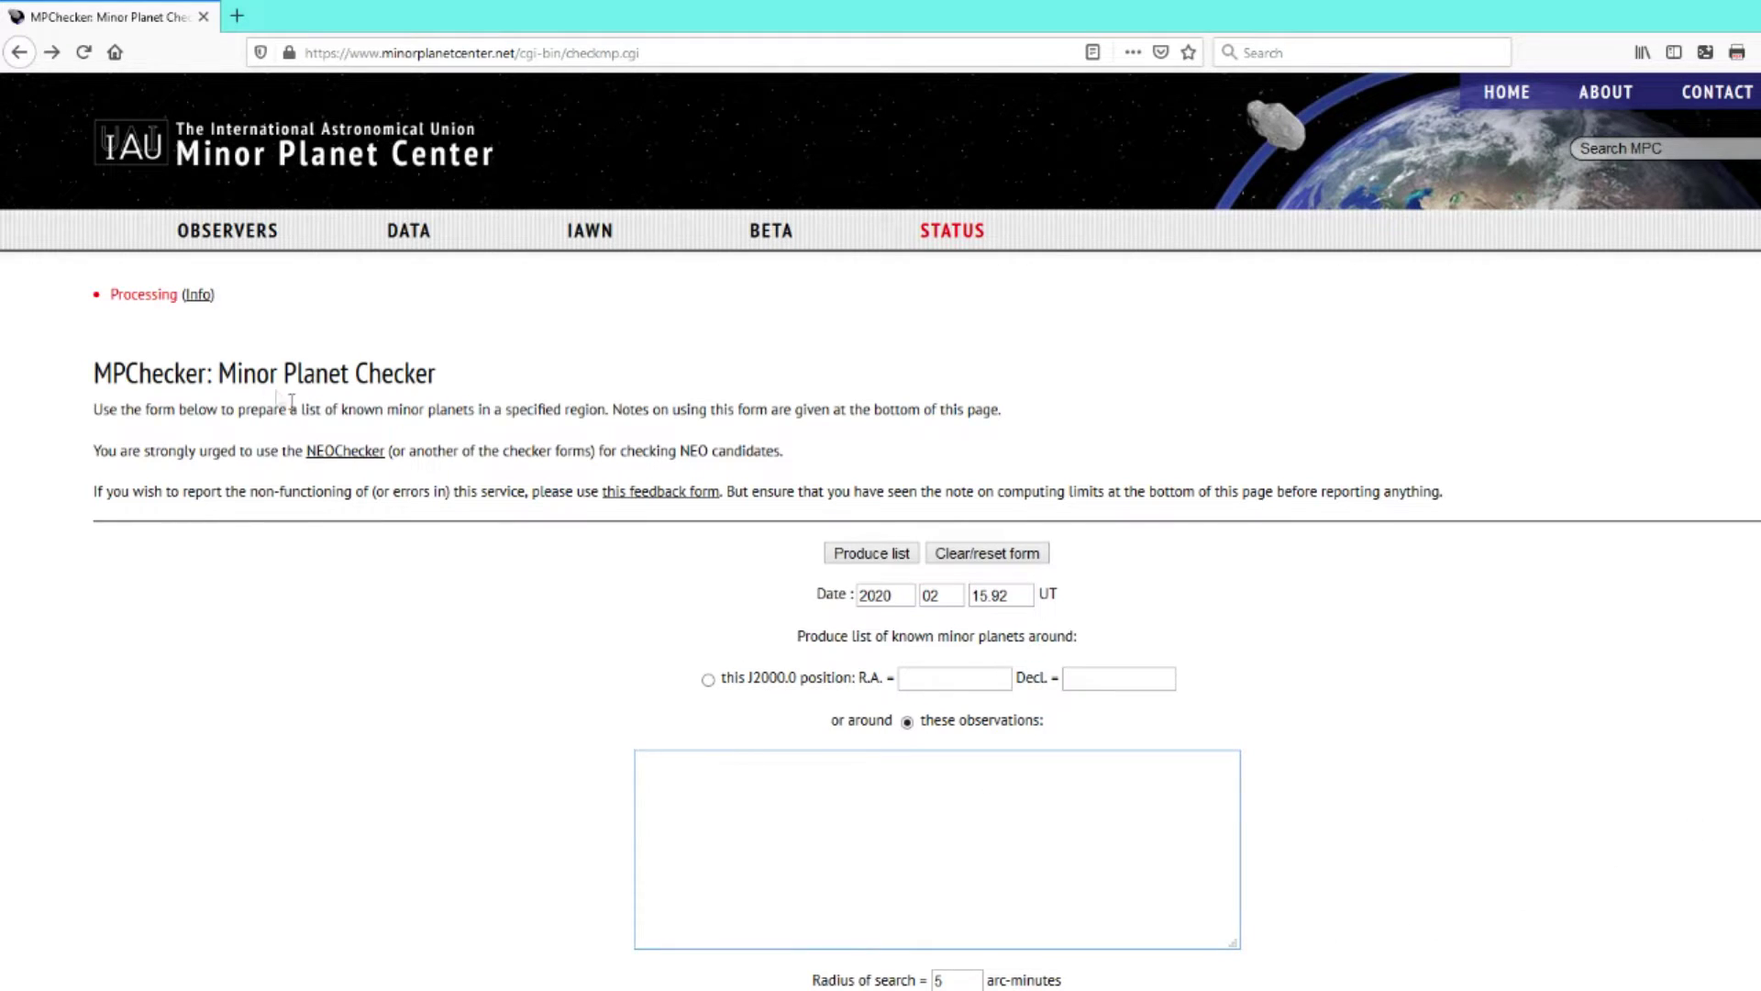
{"action": "key", "text": "ctrl+v"}
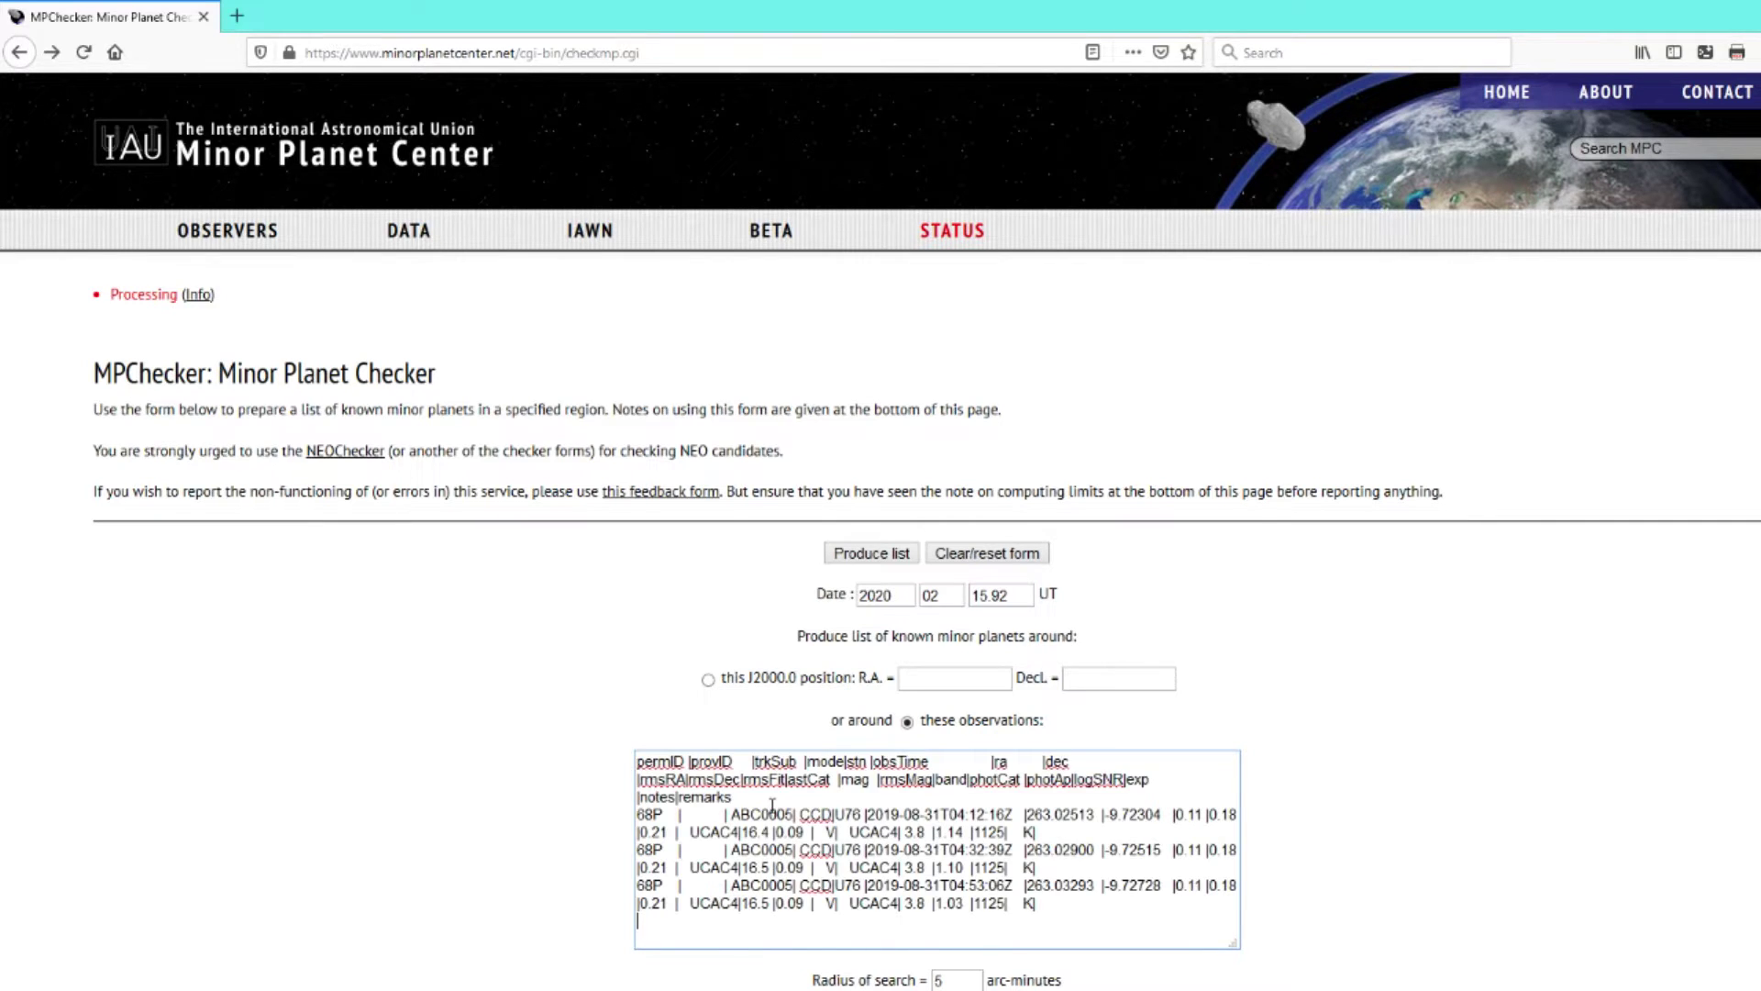
{"action": "left_click_drag", "start_coordinate": [1068, 912], "coordinate": [576, 741]}
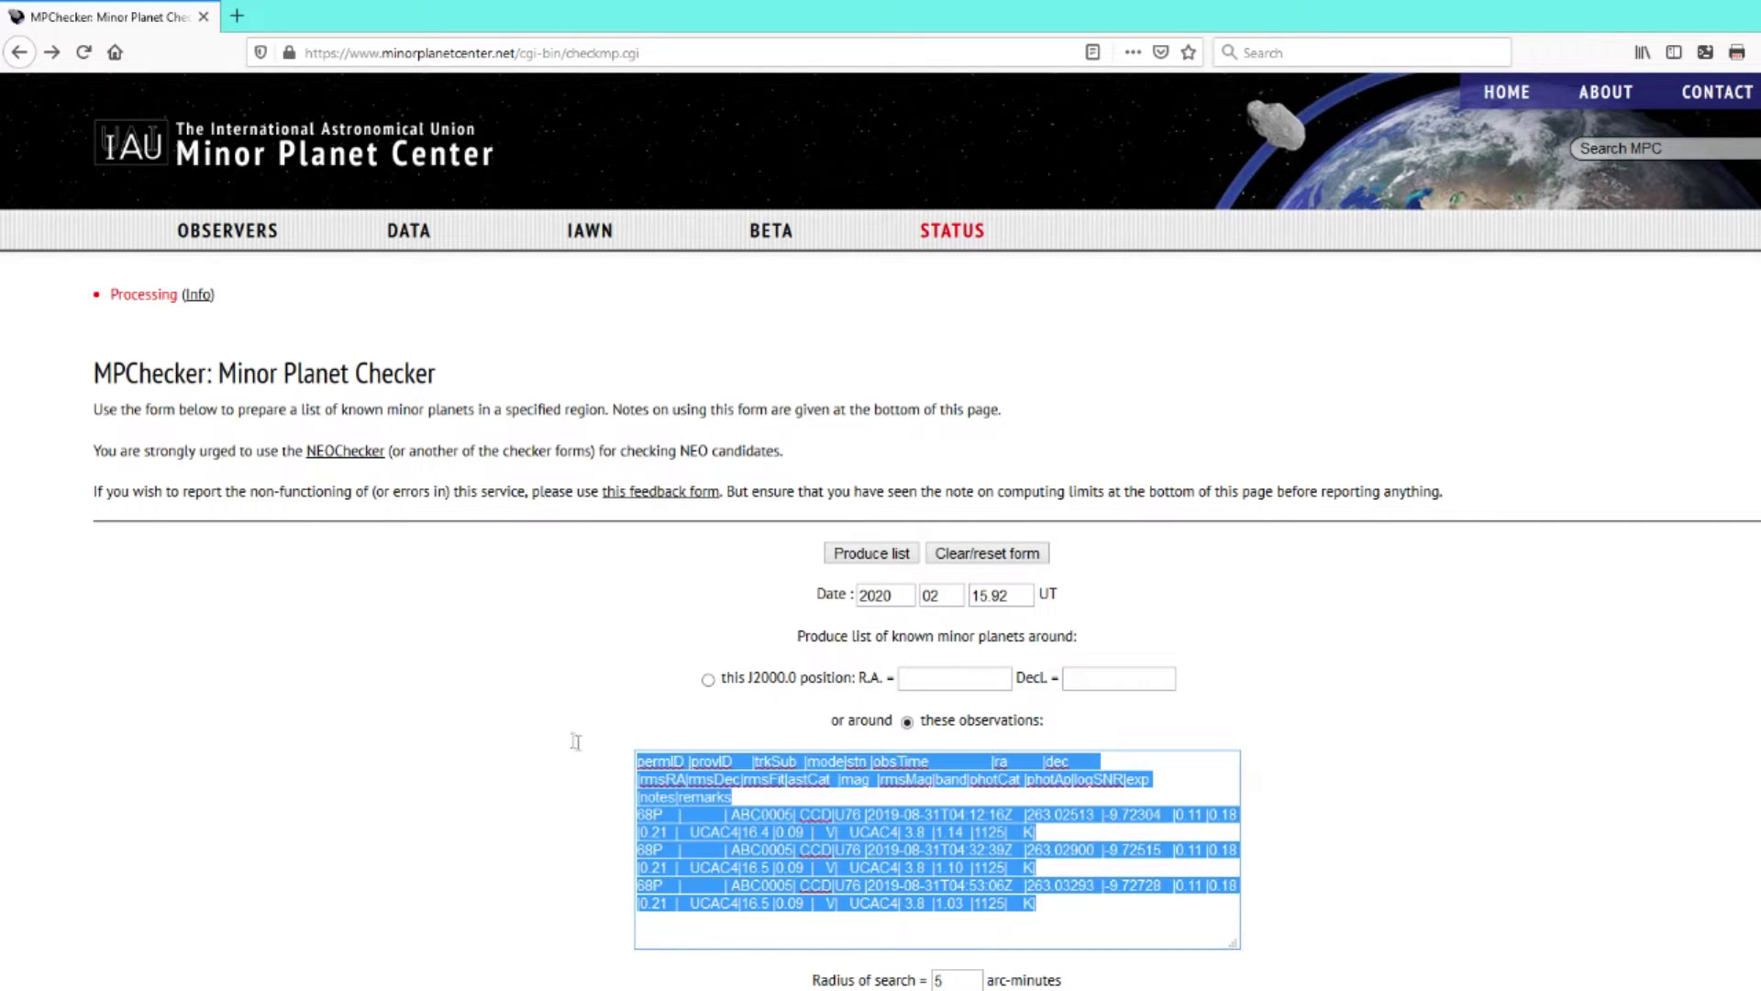
{"action": "left_click", "coordinate": [855, 559]}
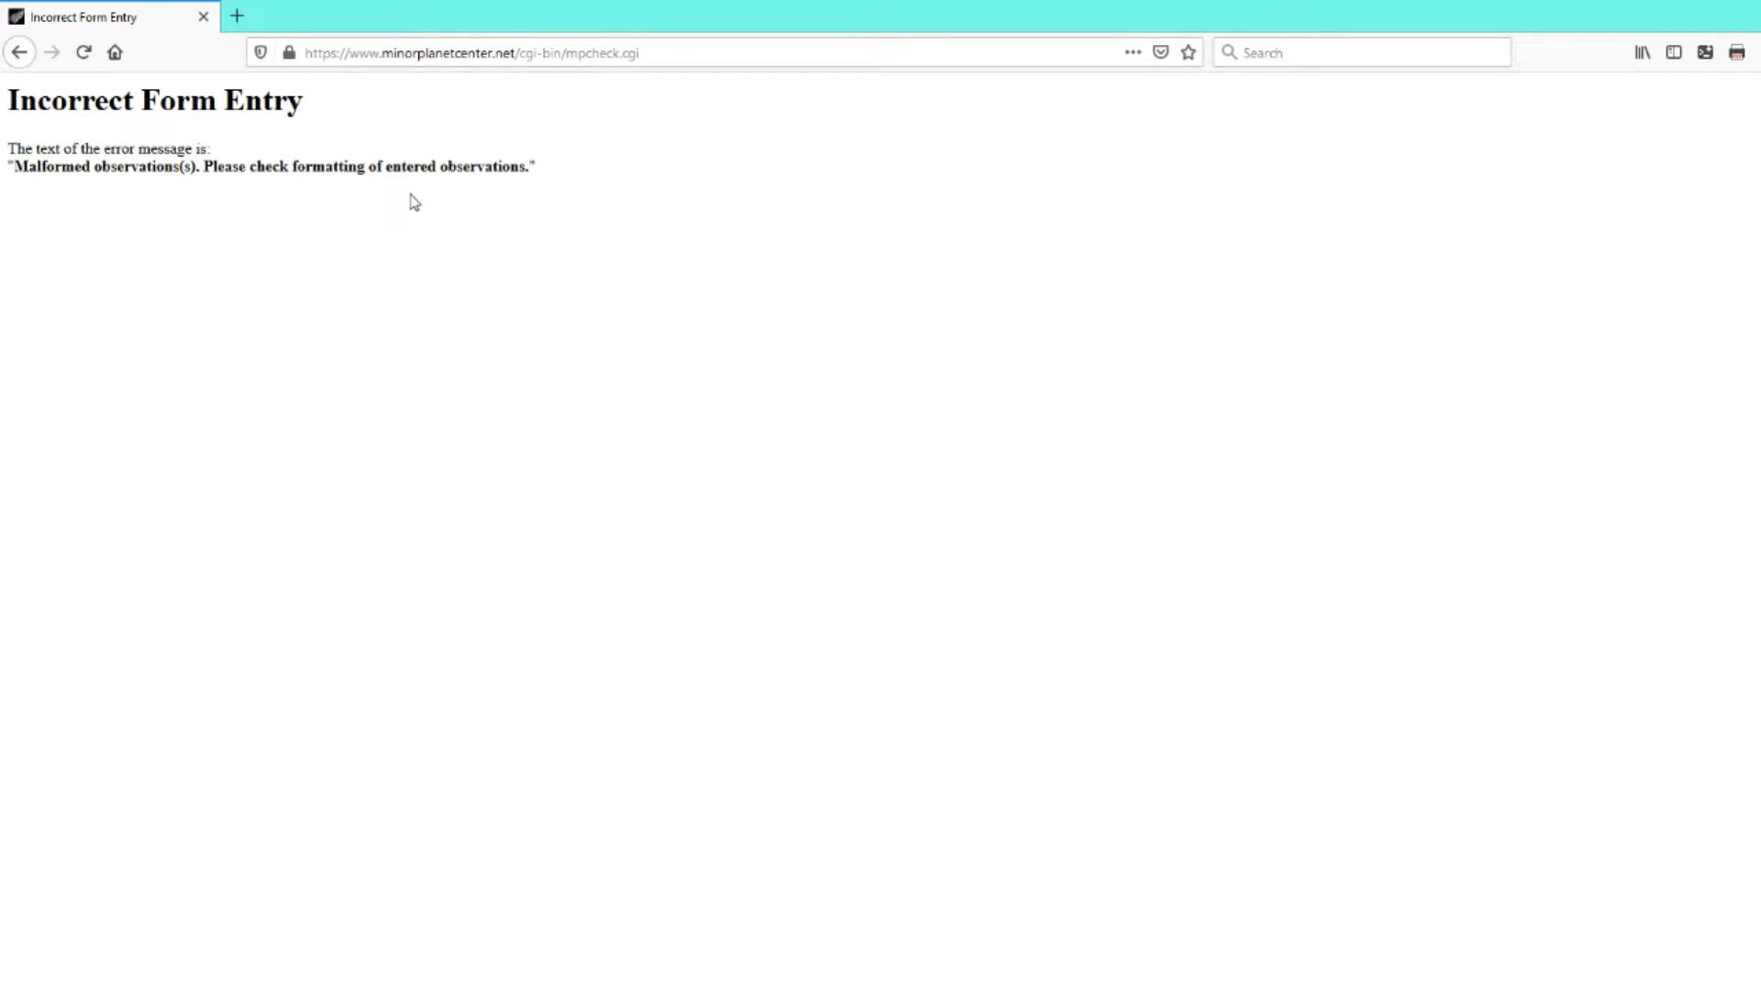
{"action": "left_click", "coordinate": [19, 52]}
{"action": "left_click", "coordinate": [785, 924]}
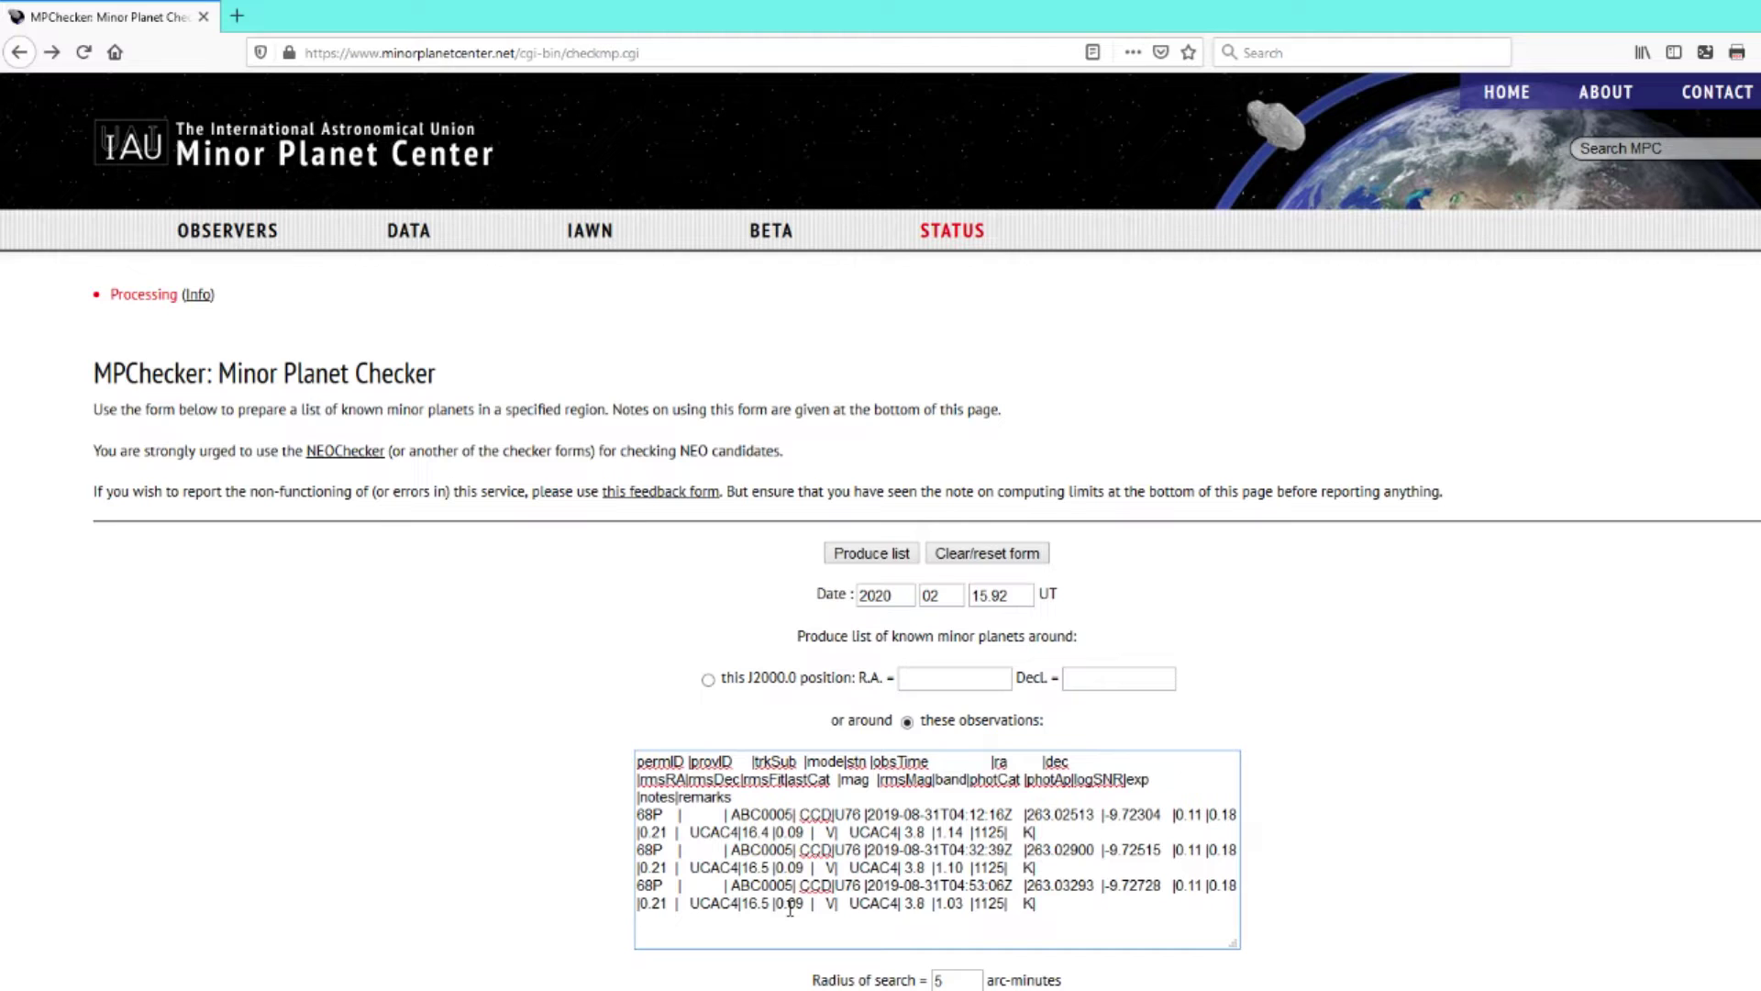
Switch to Tycho, convert the existing observations from ADES to MPC1992 format, and copy all the converted lines
{"action": "left_click", "coordinate": [760, 989]}
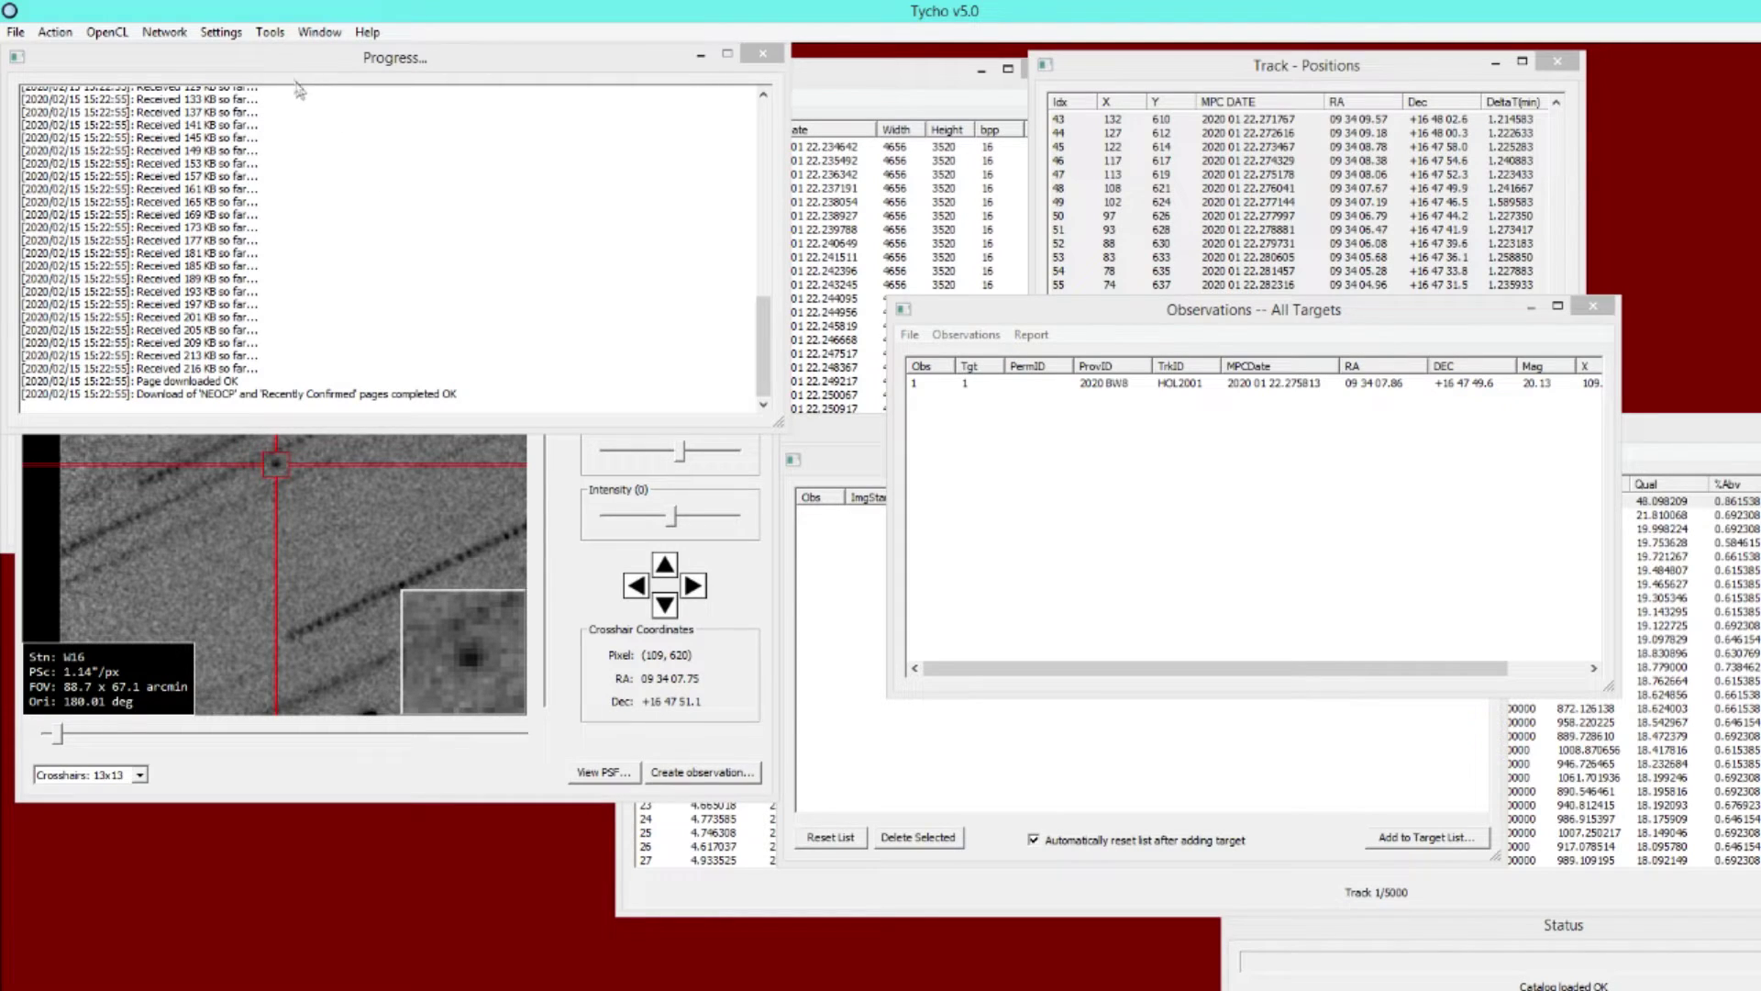
{"action": "left_click", "coordinate": [270, 32]}
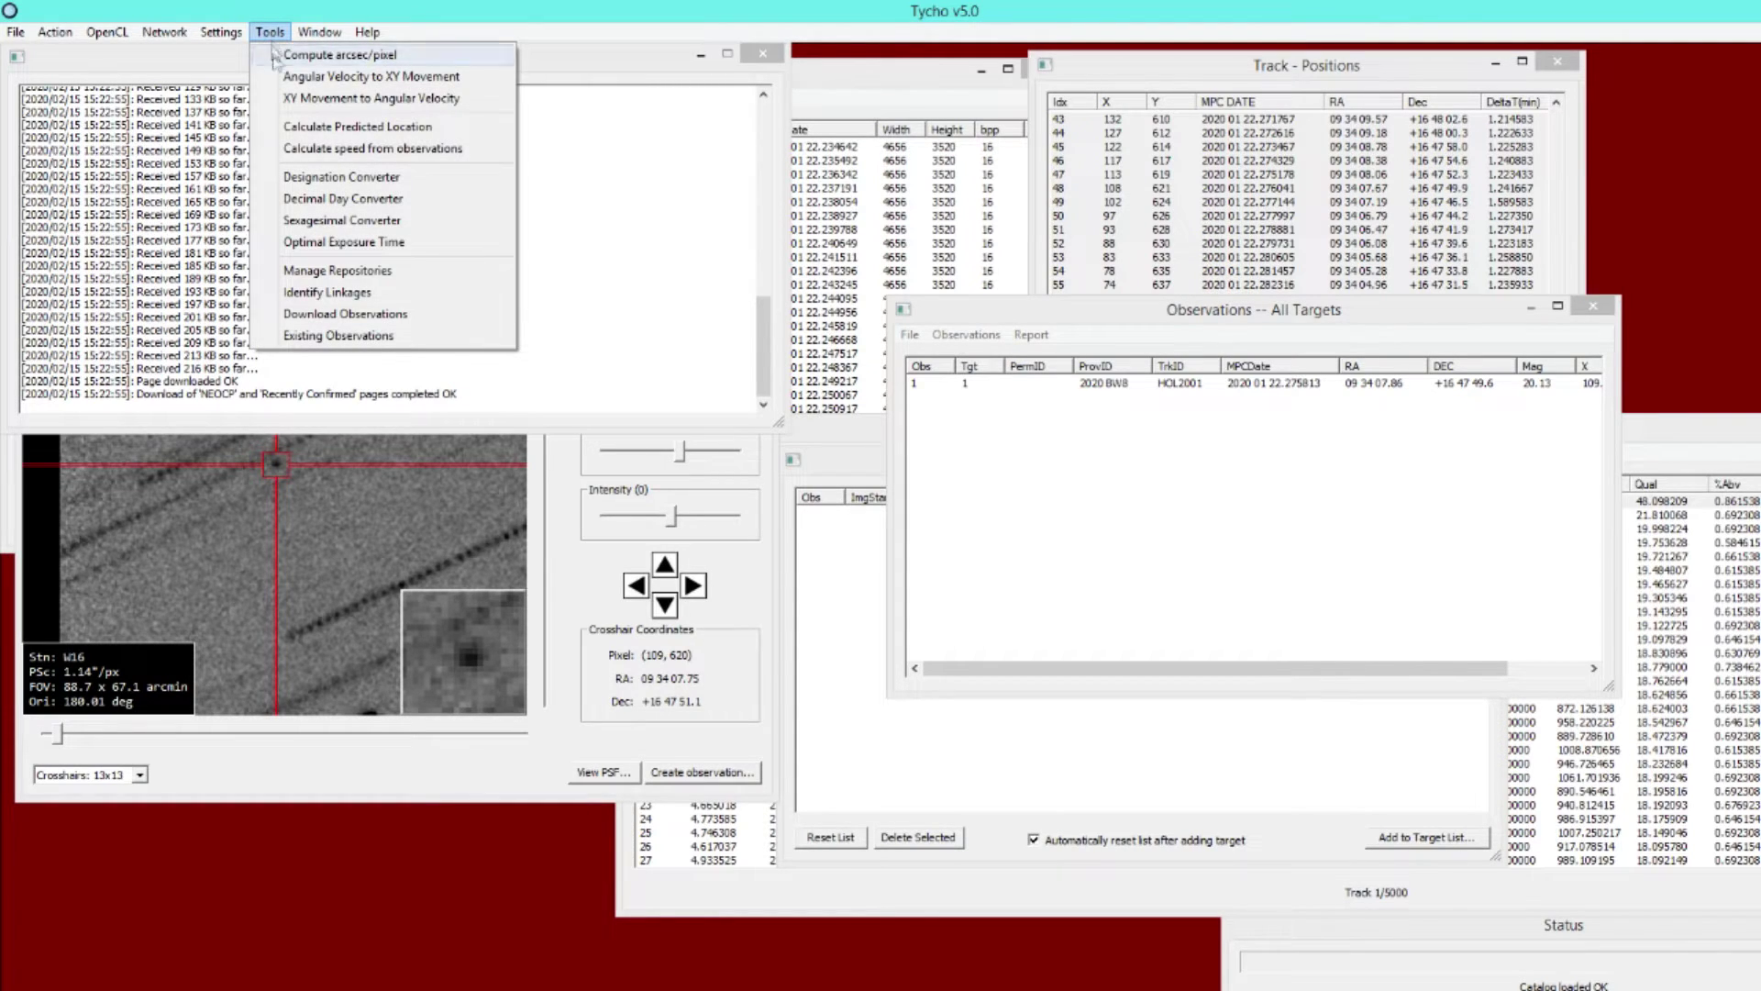
{"action": "left_click", "coordinate": [320, 336]}
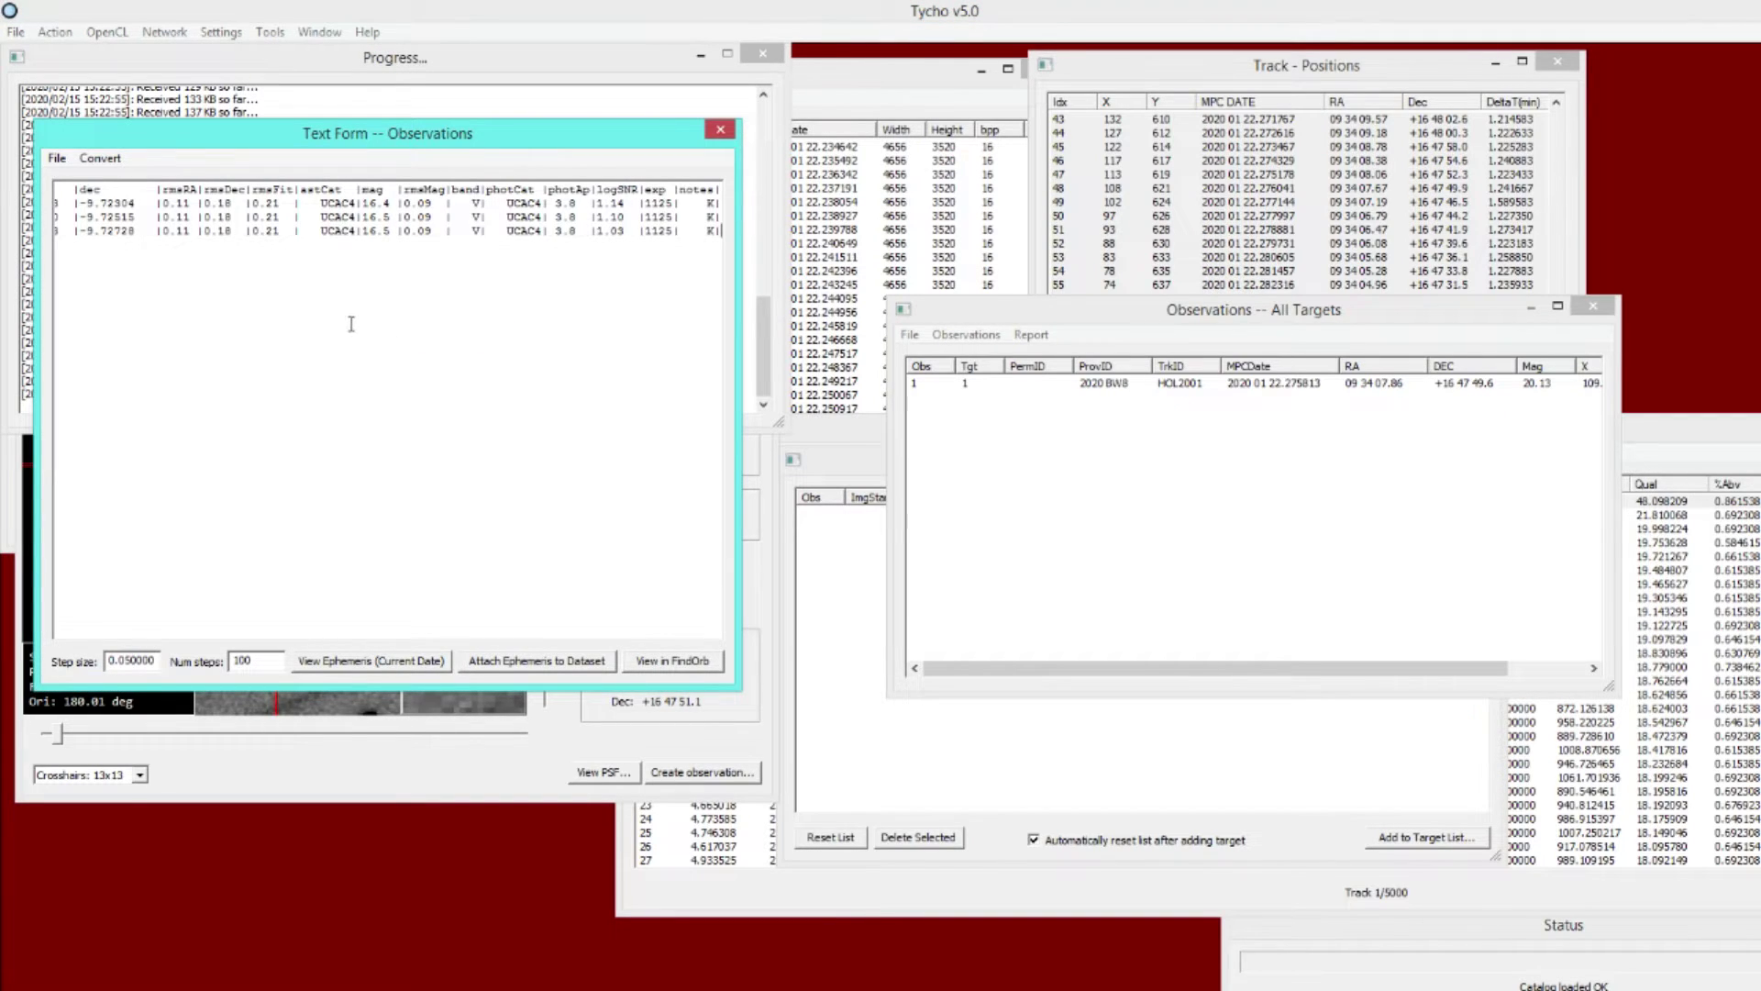
{"action": "left_click", "coordinate": [99, 159]}
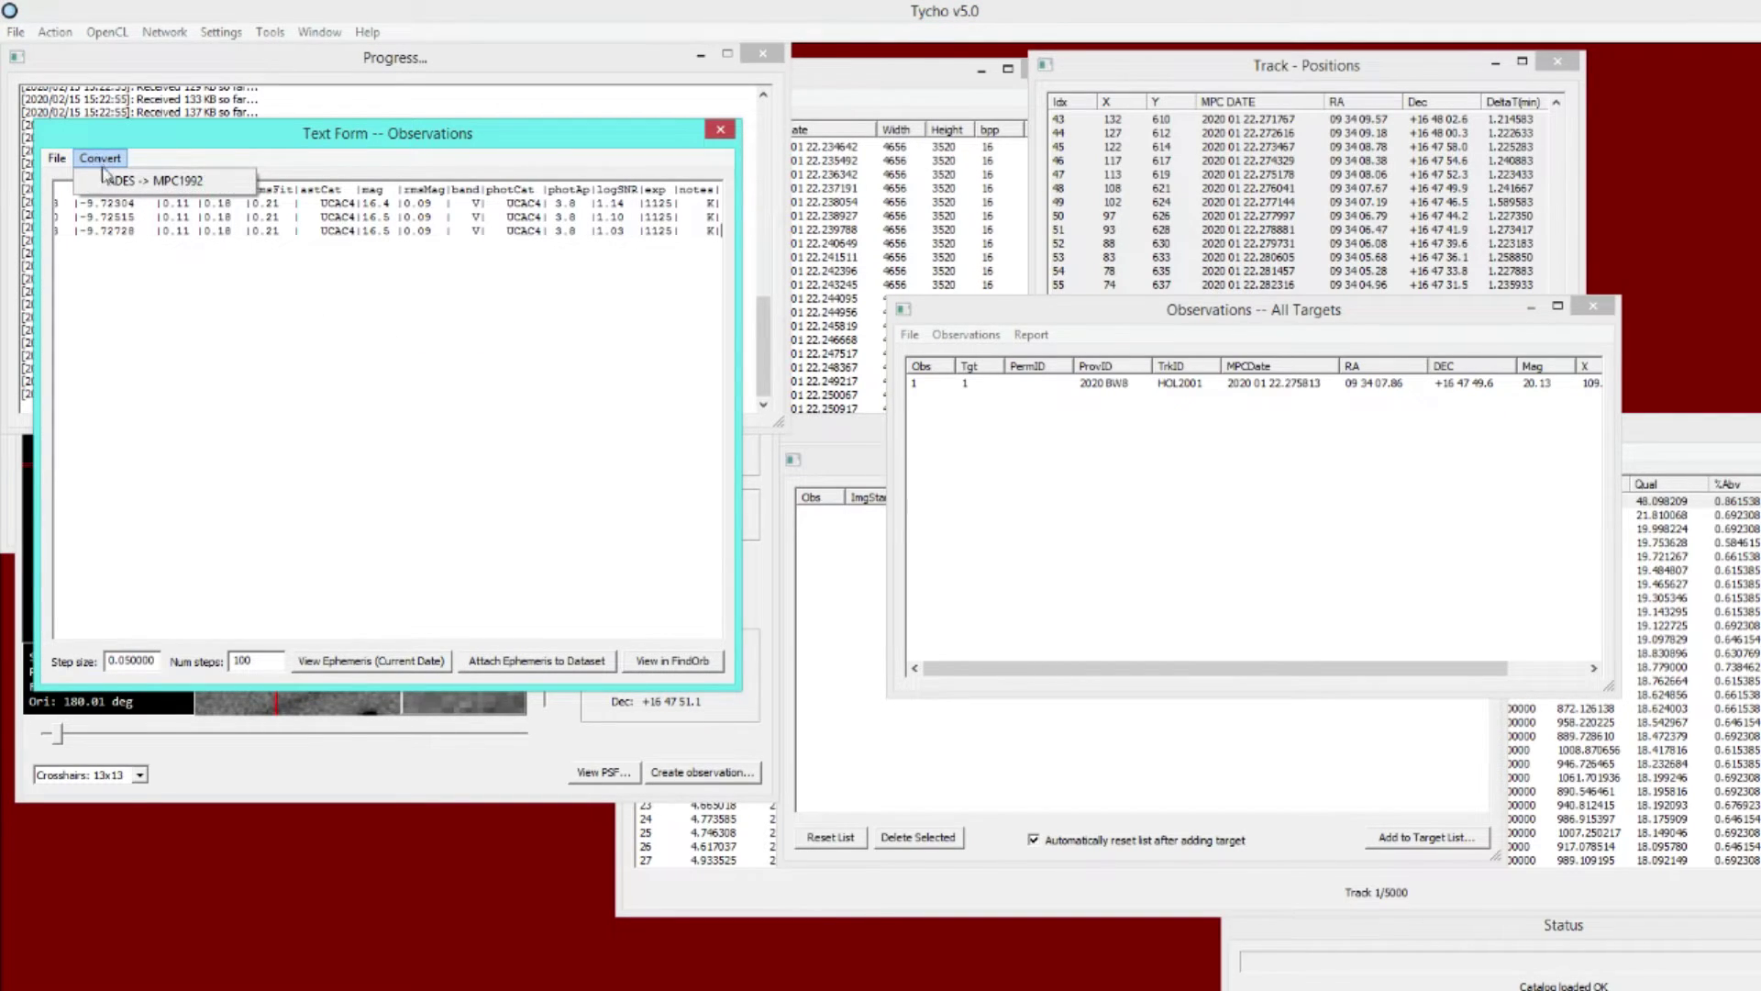
{"action": "left_click", "coordinate": [117, 182]}
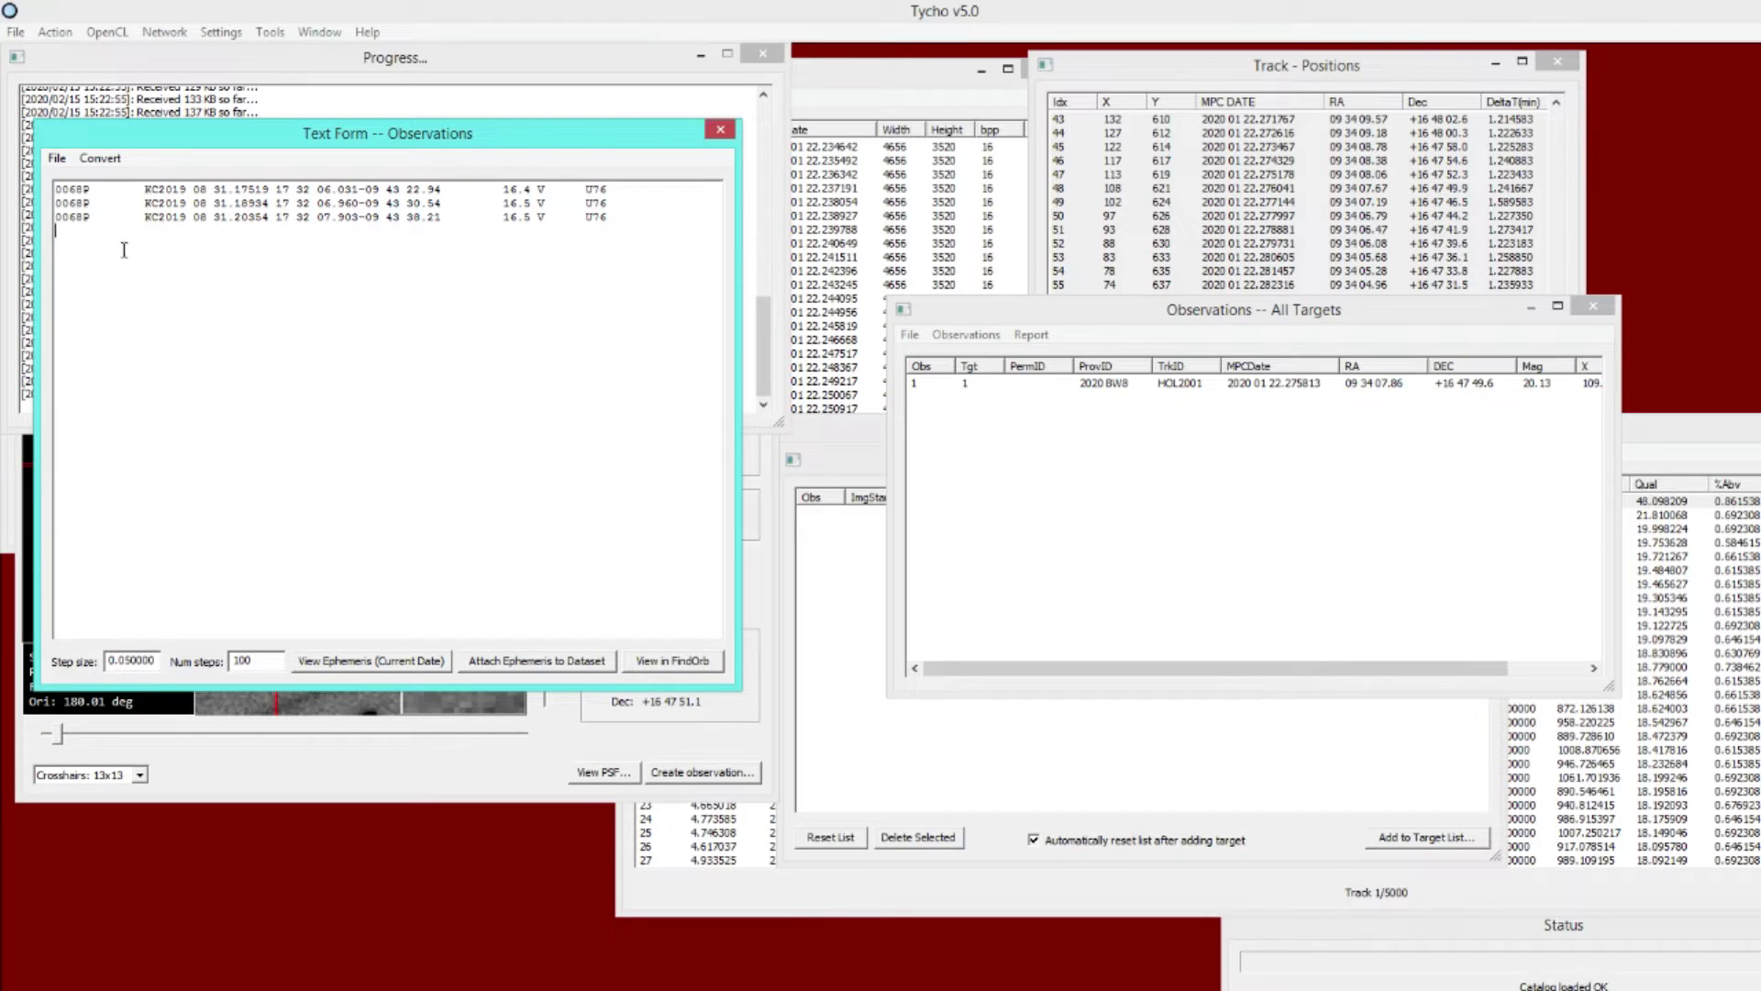
{"action": "key", "text": "ctrl+a"}
{"action": "key", "text": "ctrl+c"}
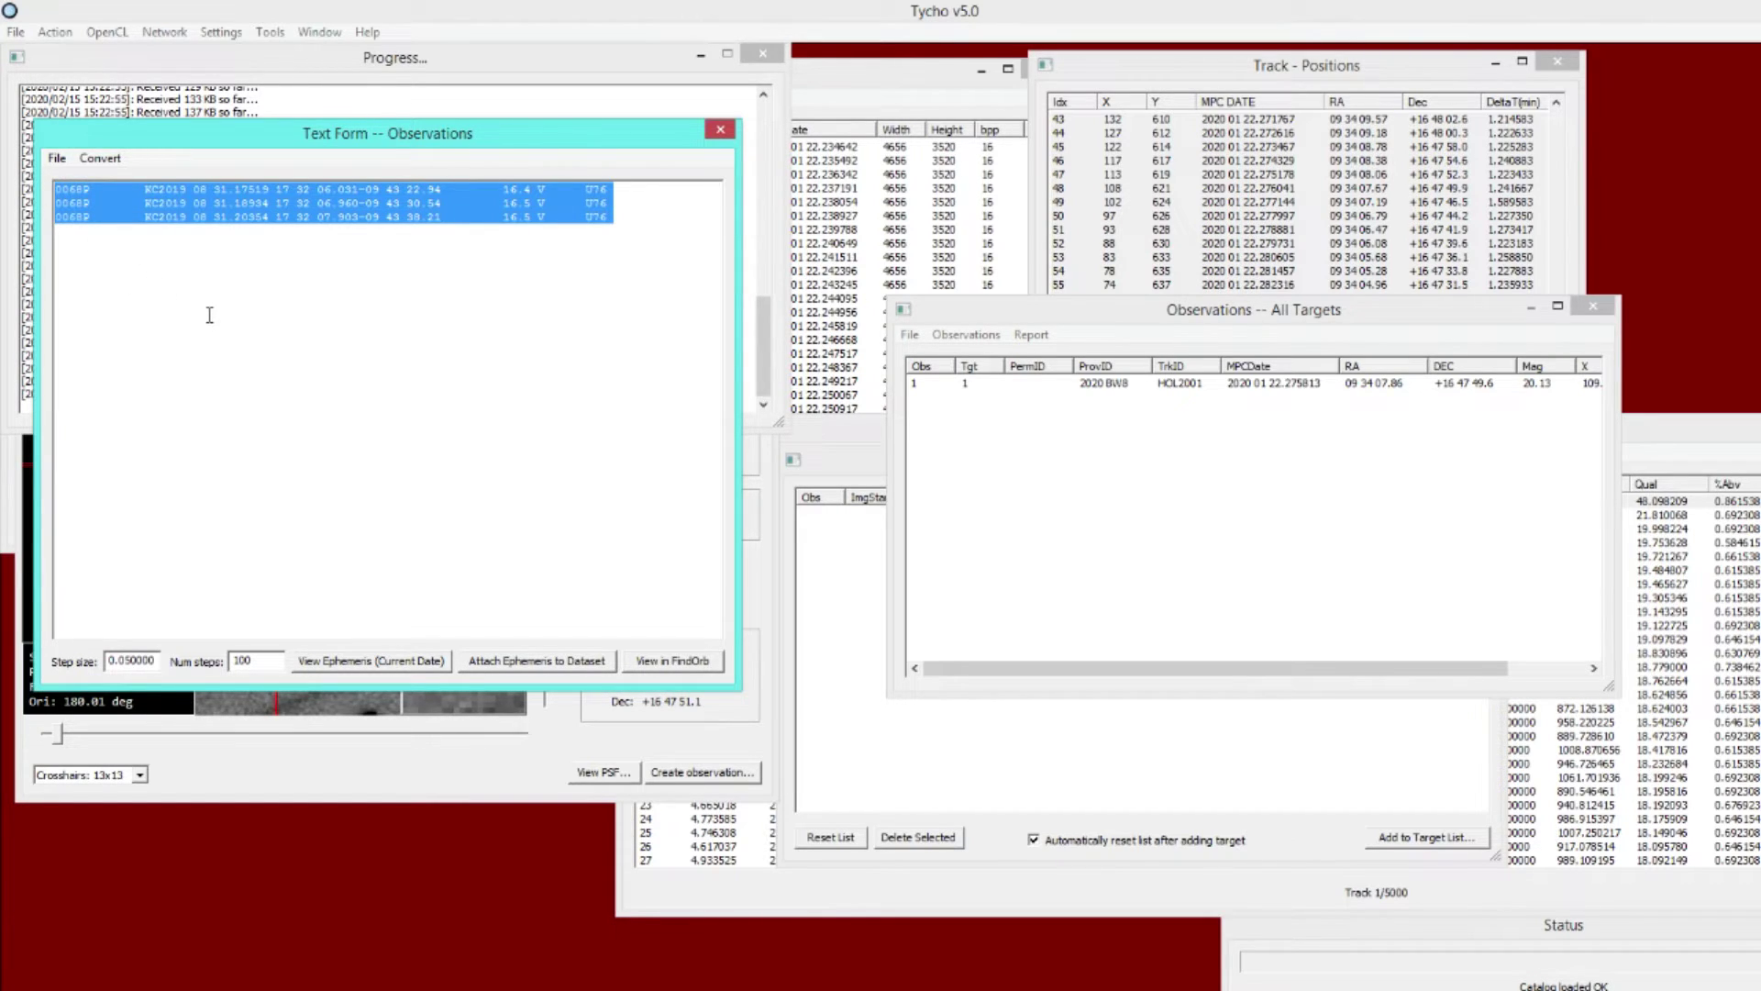
Switch to the browser, replace the MPChecker observations with the converted MPC1992 lines, and produce the list of known minor planets
{"action": "key", "text": "alt+Tab"}
{"action": "left_click", "coordinate": [884, 825]}
{"action": "key", "text": "ctrl+a"}
{"action": "key", "text": "ctrl+v"}
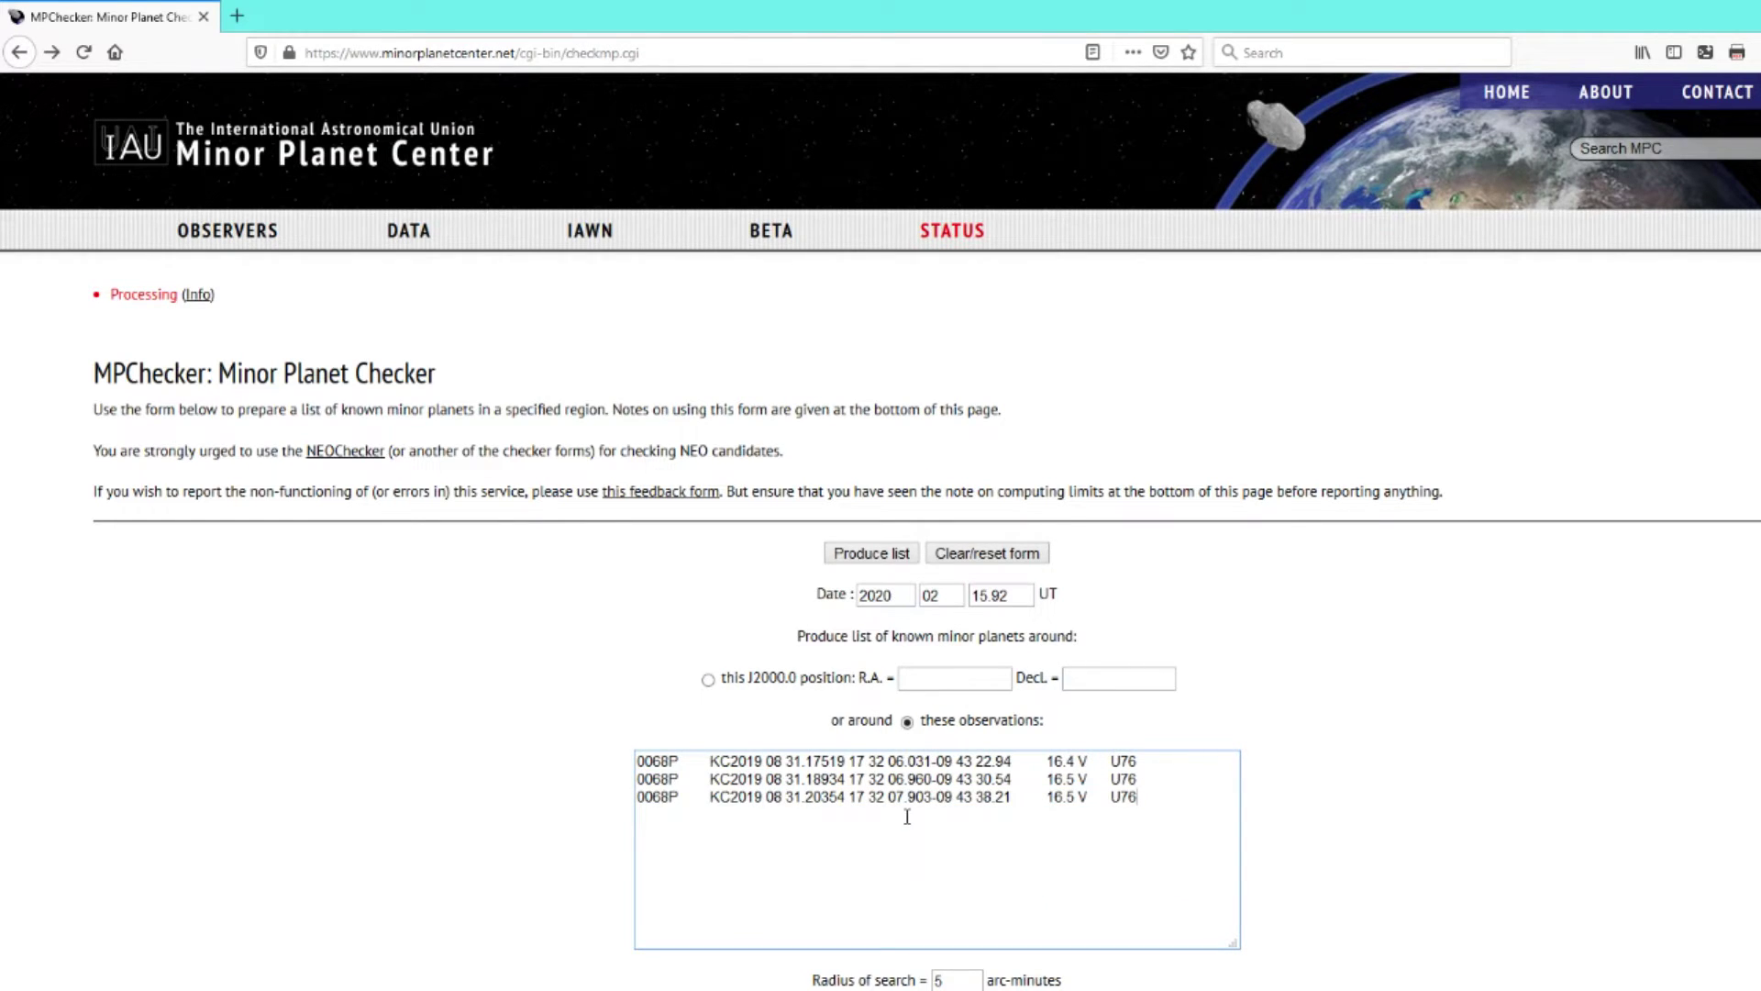
{"action": "left_click", "coordinate": [869, 555]}
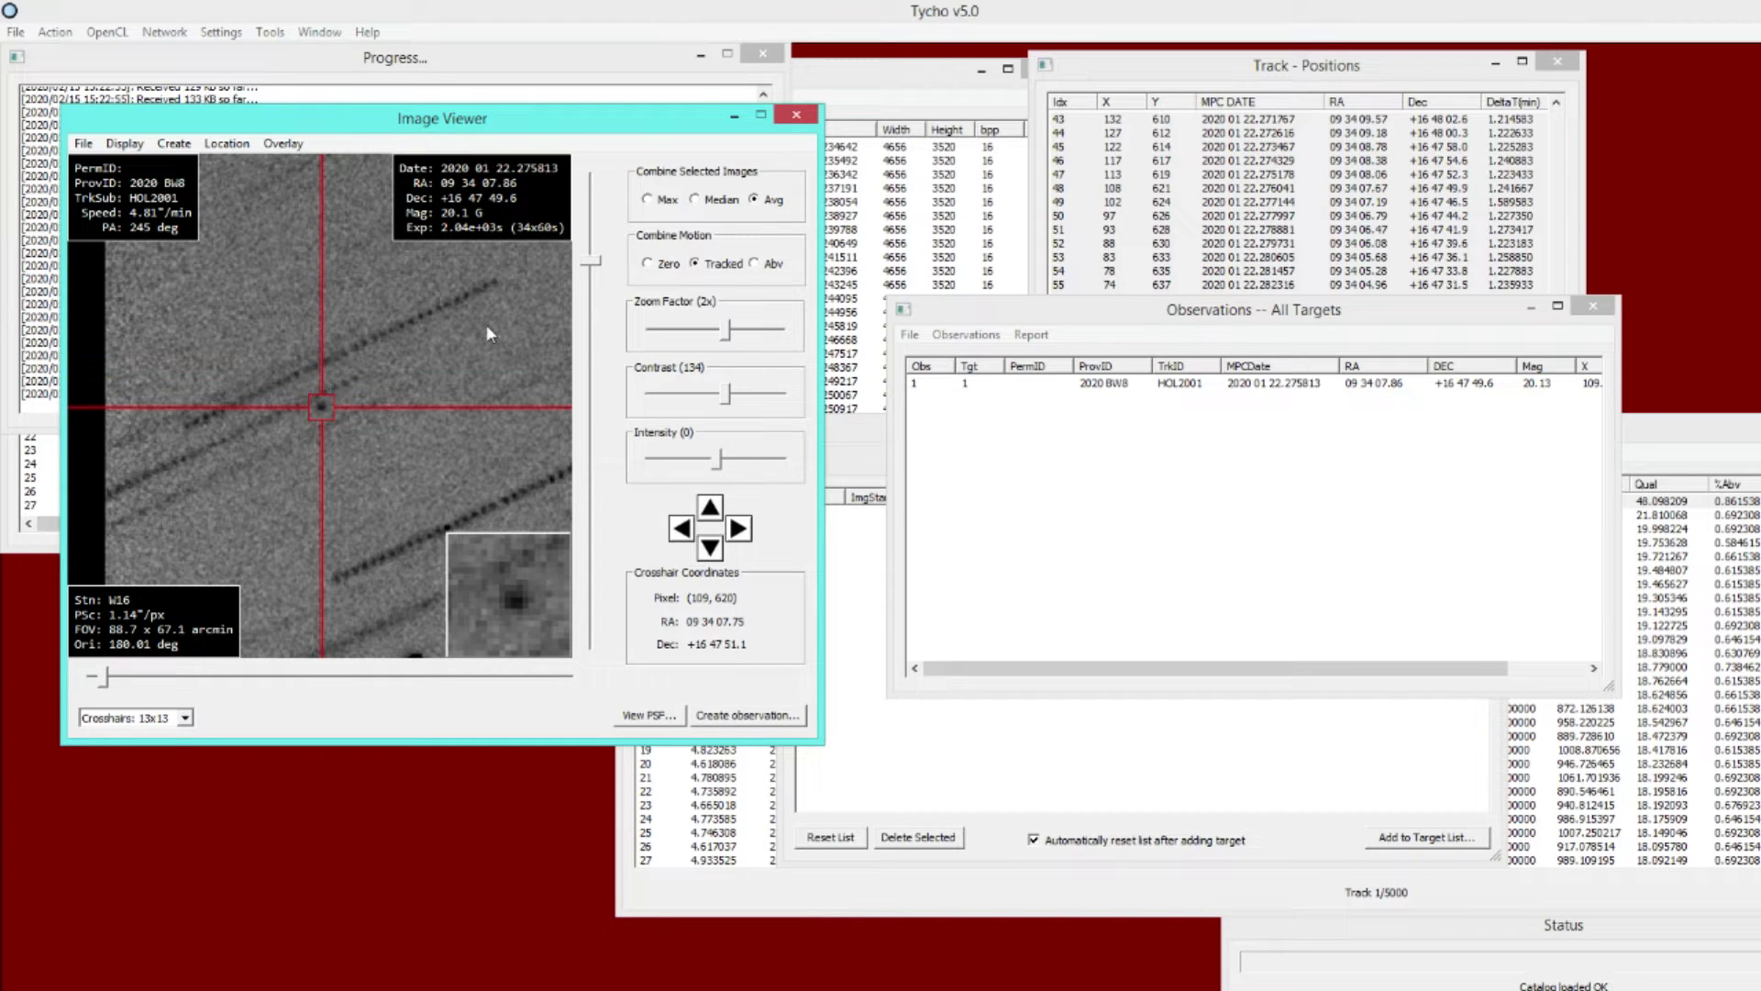
Combine the selected images with Zero motion and generate the statistics for the current image
{"action": "left_click", "coordinate": [659, 266]}
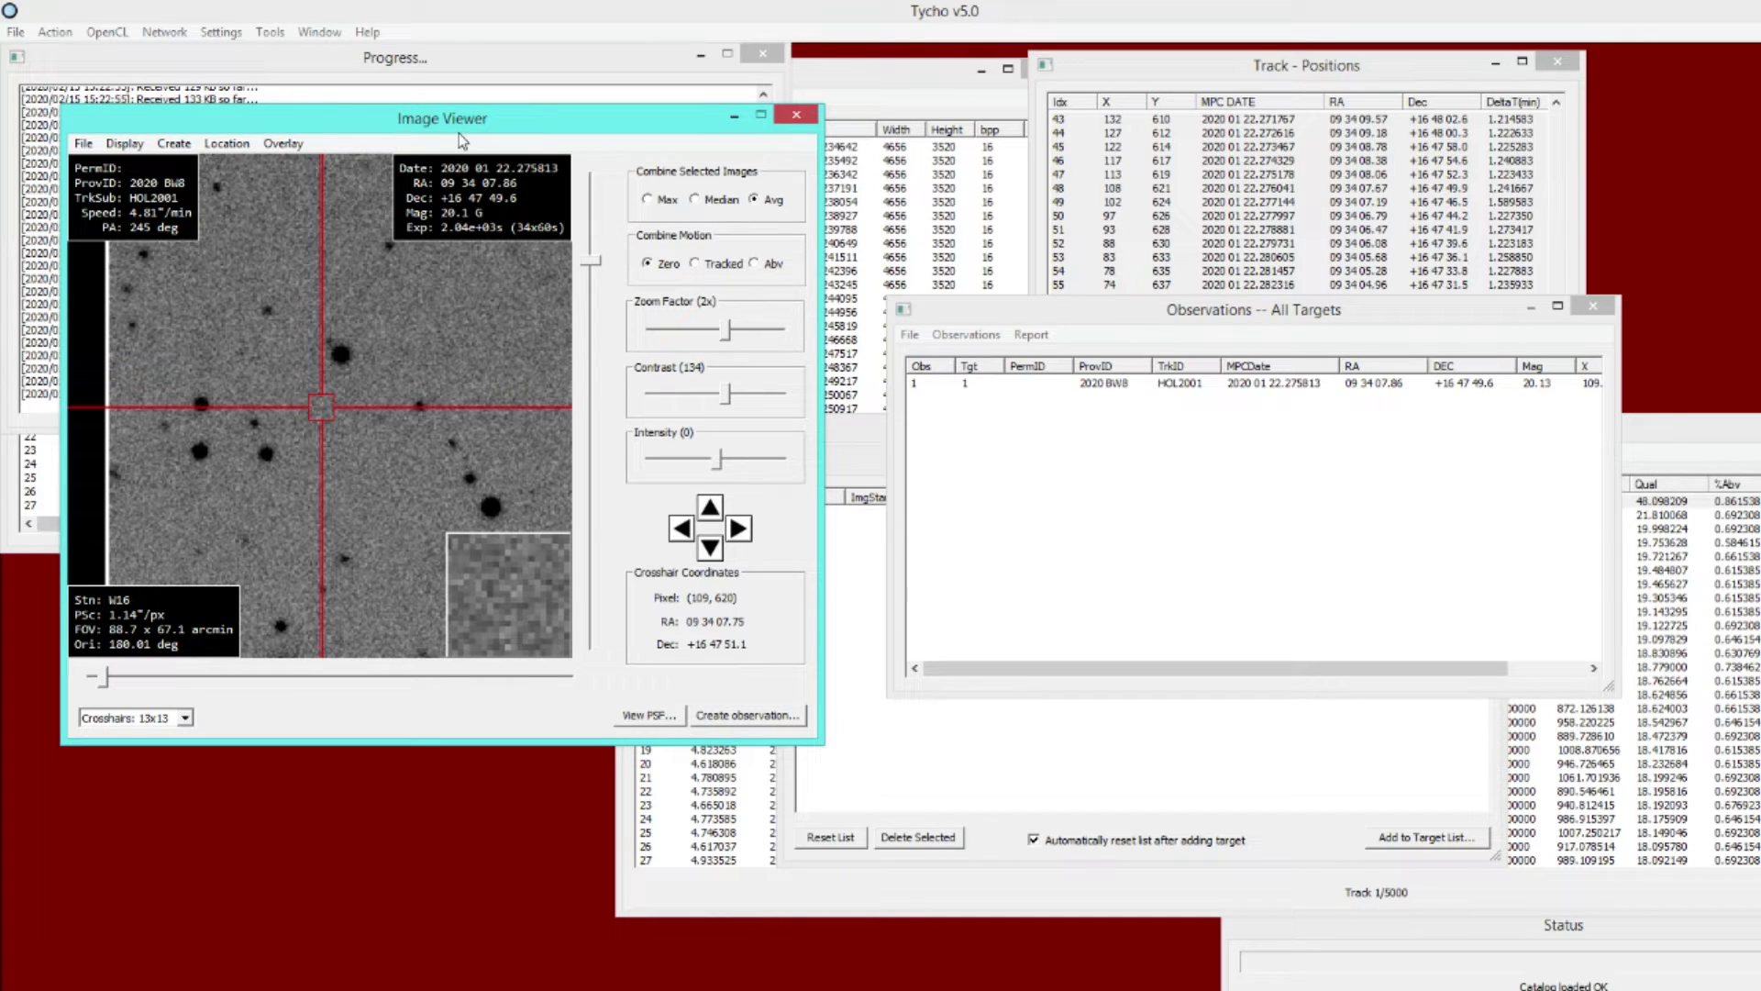
{"action": "left_click", "coordinate": [83, 144]}
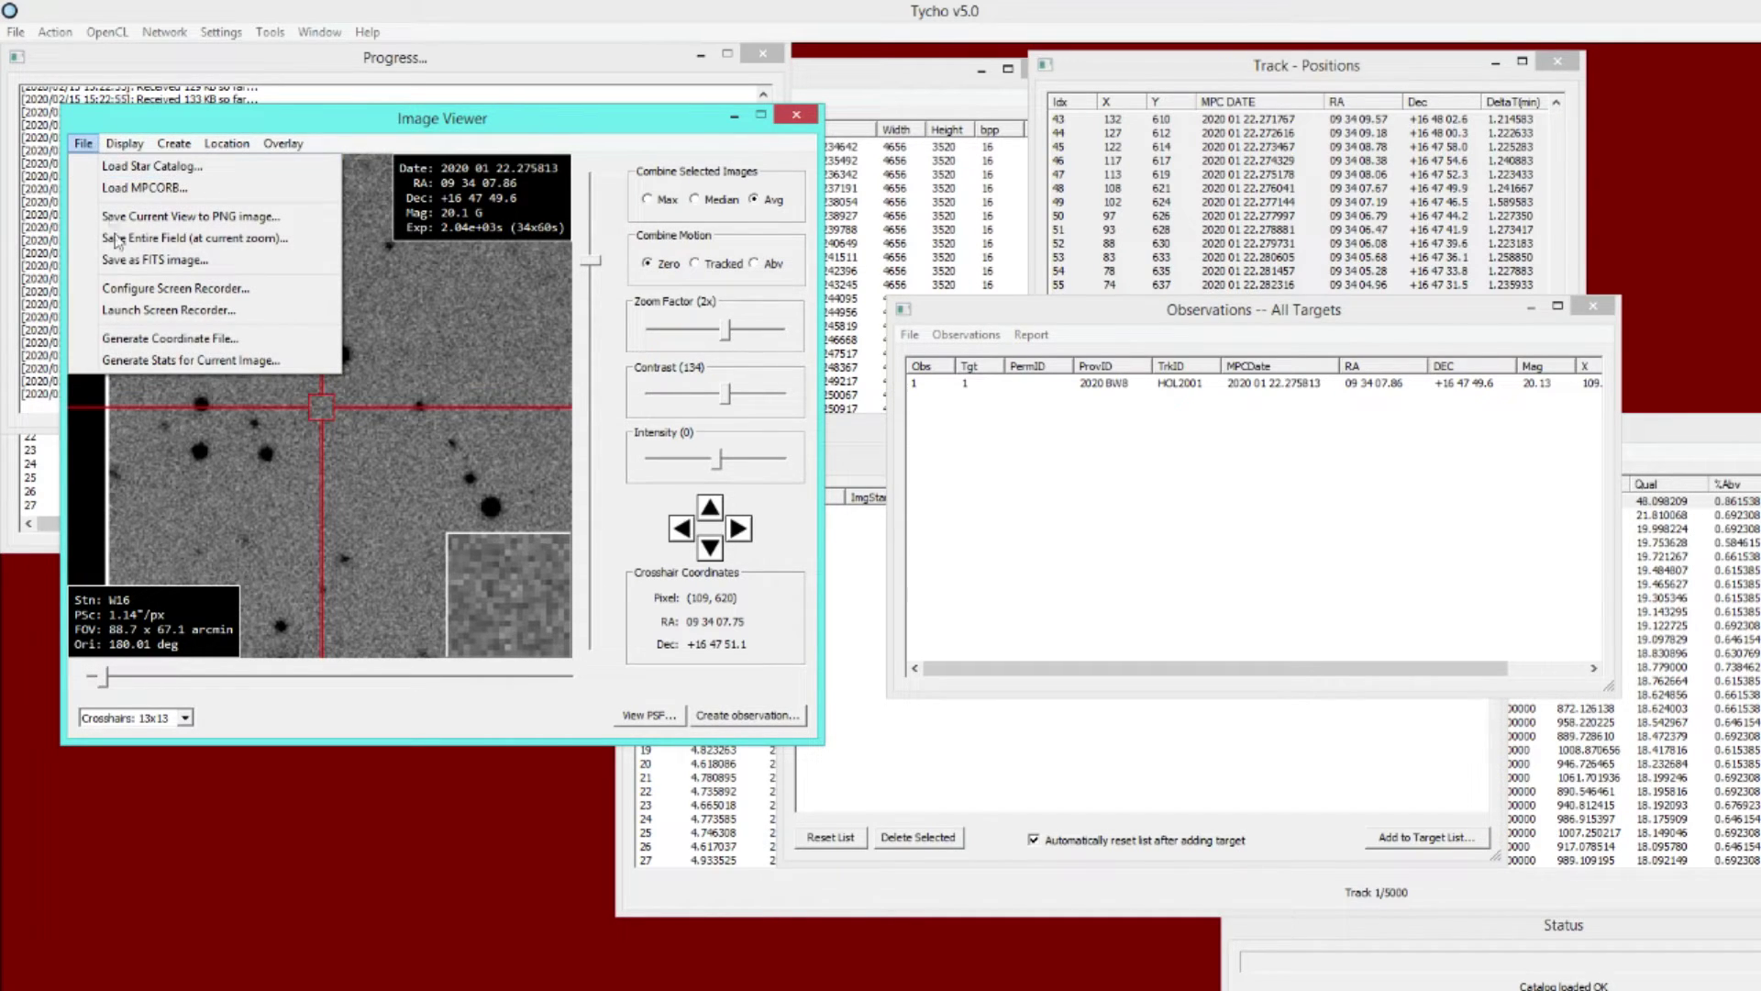
{"action": "left_click", "coordinate": [140, 360]}
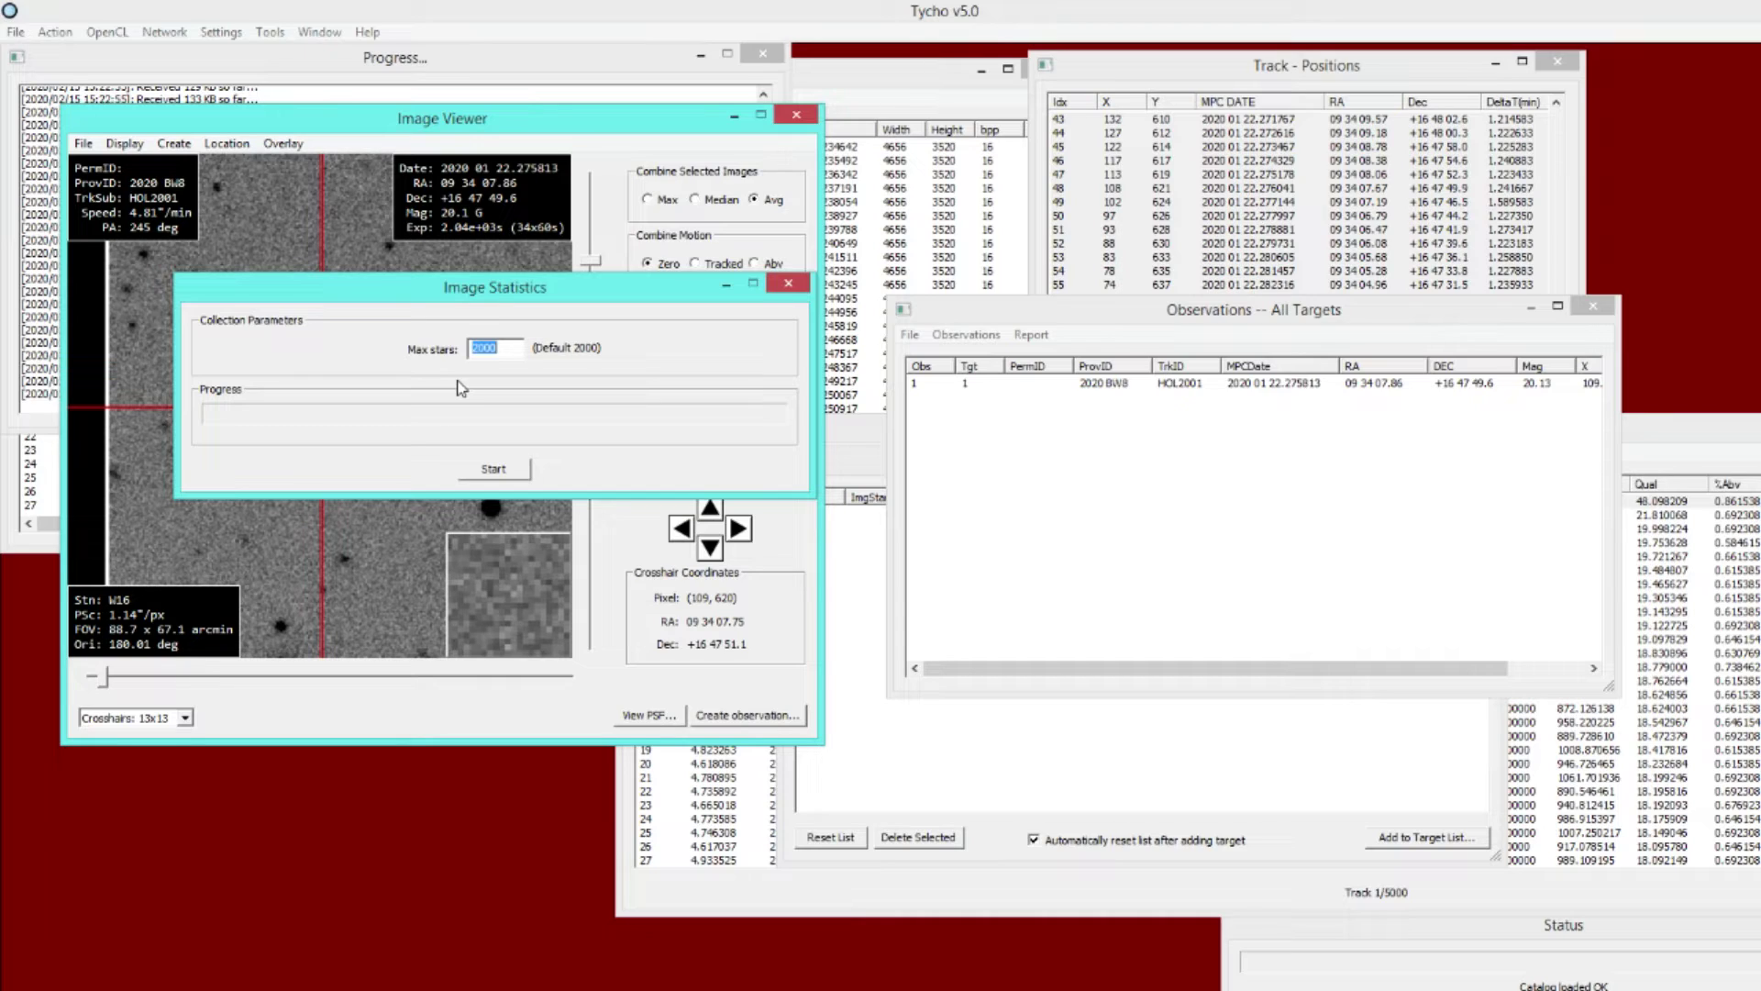
{"action": "left_click", "coordinate": [514, 472]}
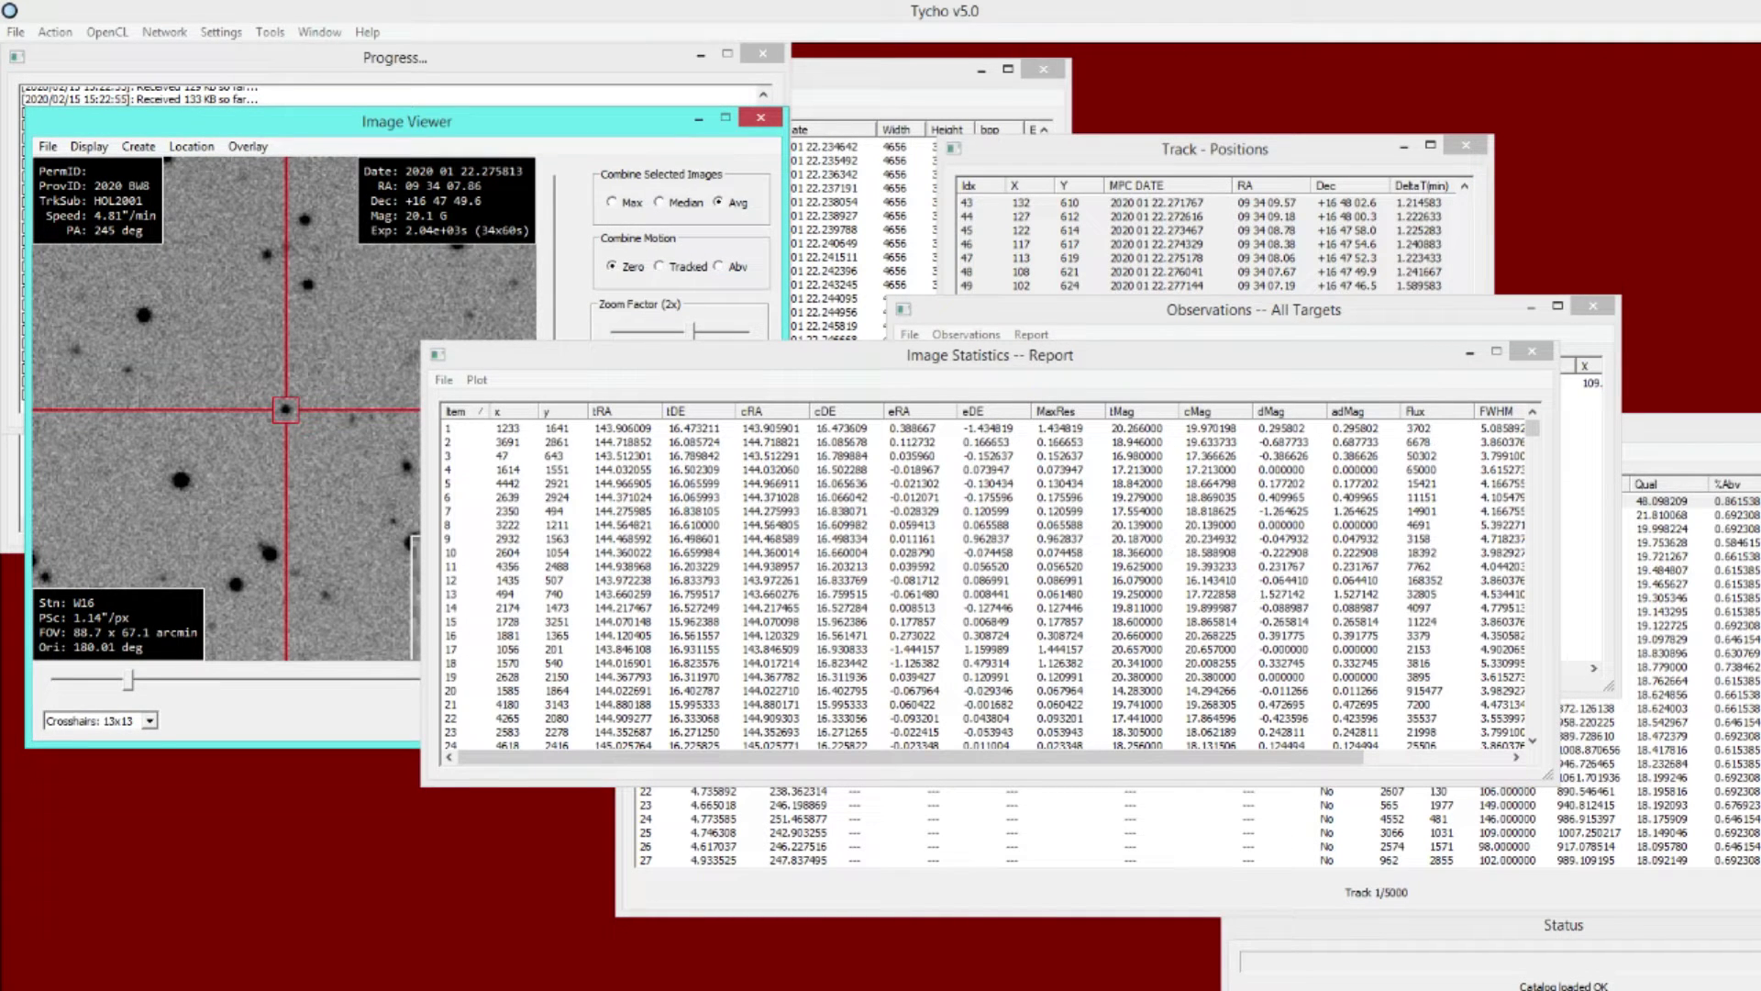
Locate the star of report item 11 in the image and sort the image statistics by MaxRes in ascending order
{"action": "left_click_drag", "start_coordinate": [1213, 363], "coordinate": [1194, 360]}
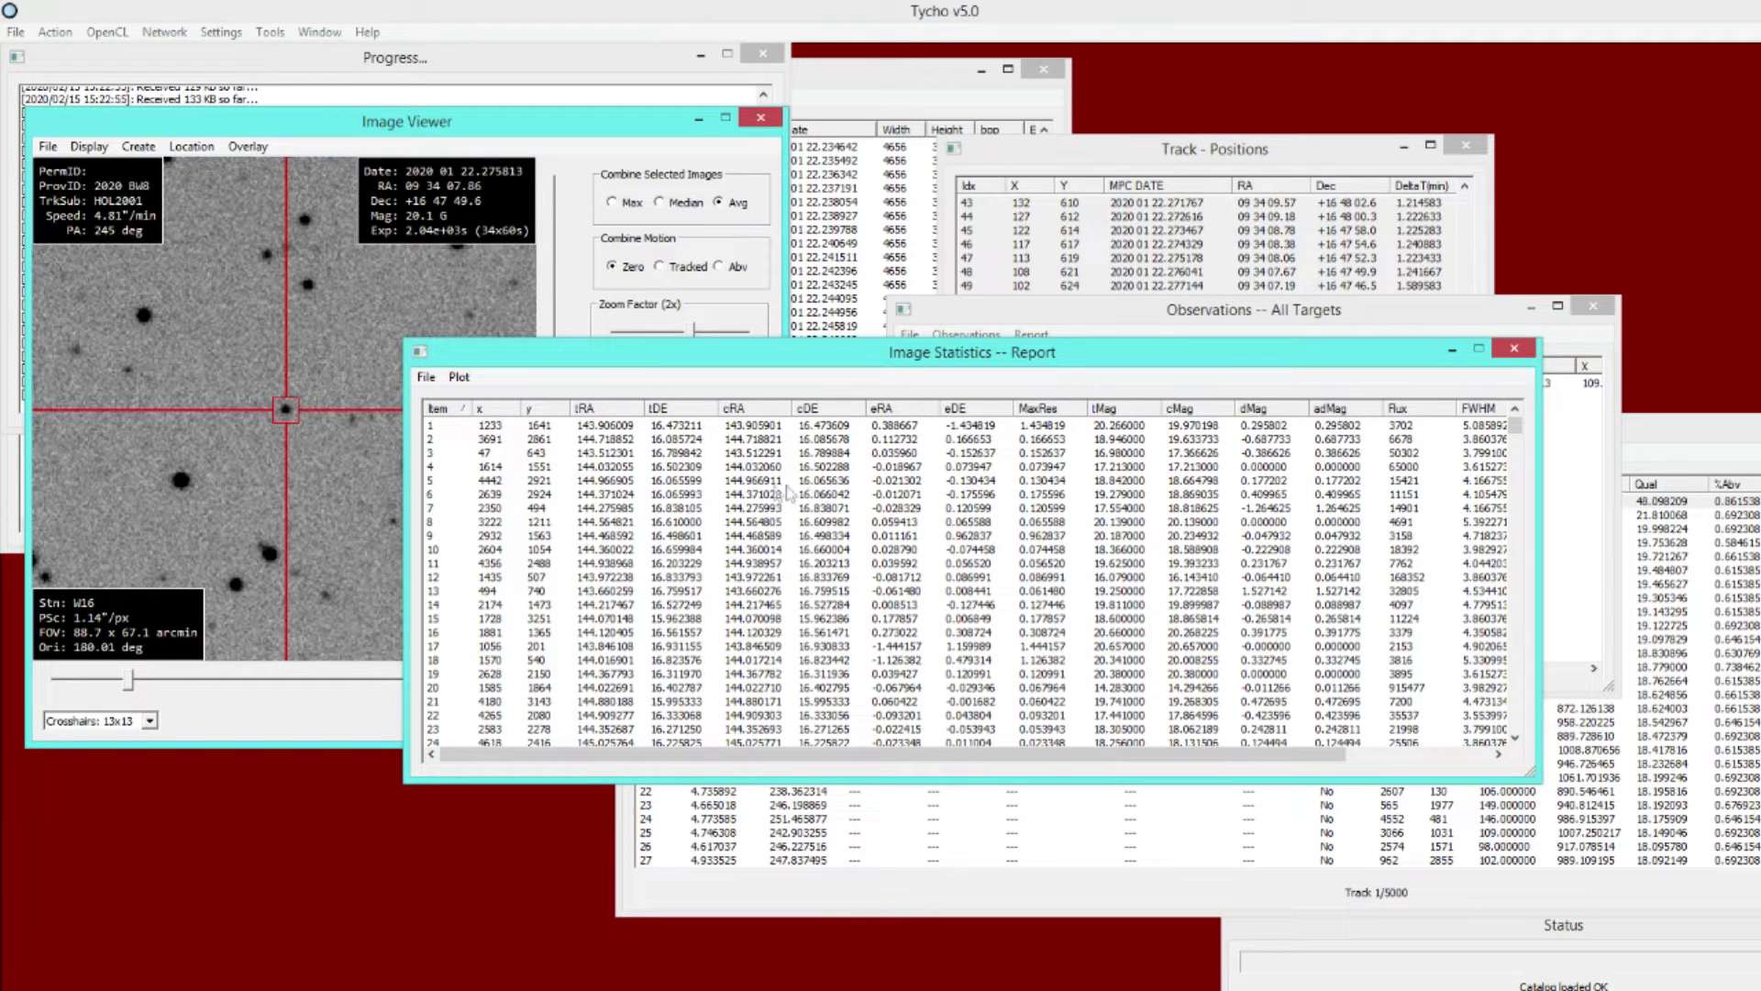
{"action": "left_click", "coordinate": [507, 564]}
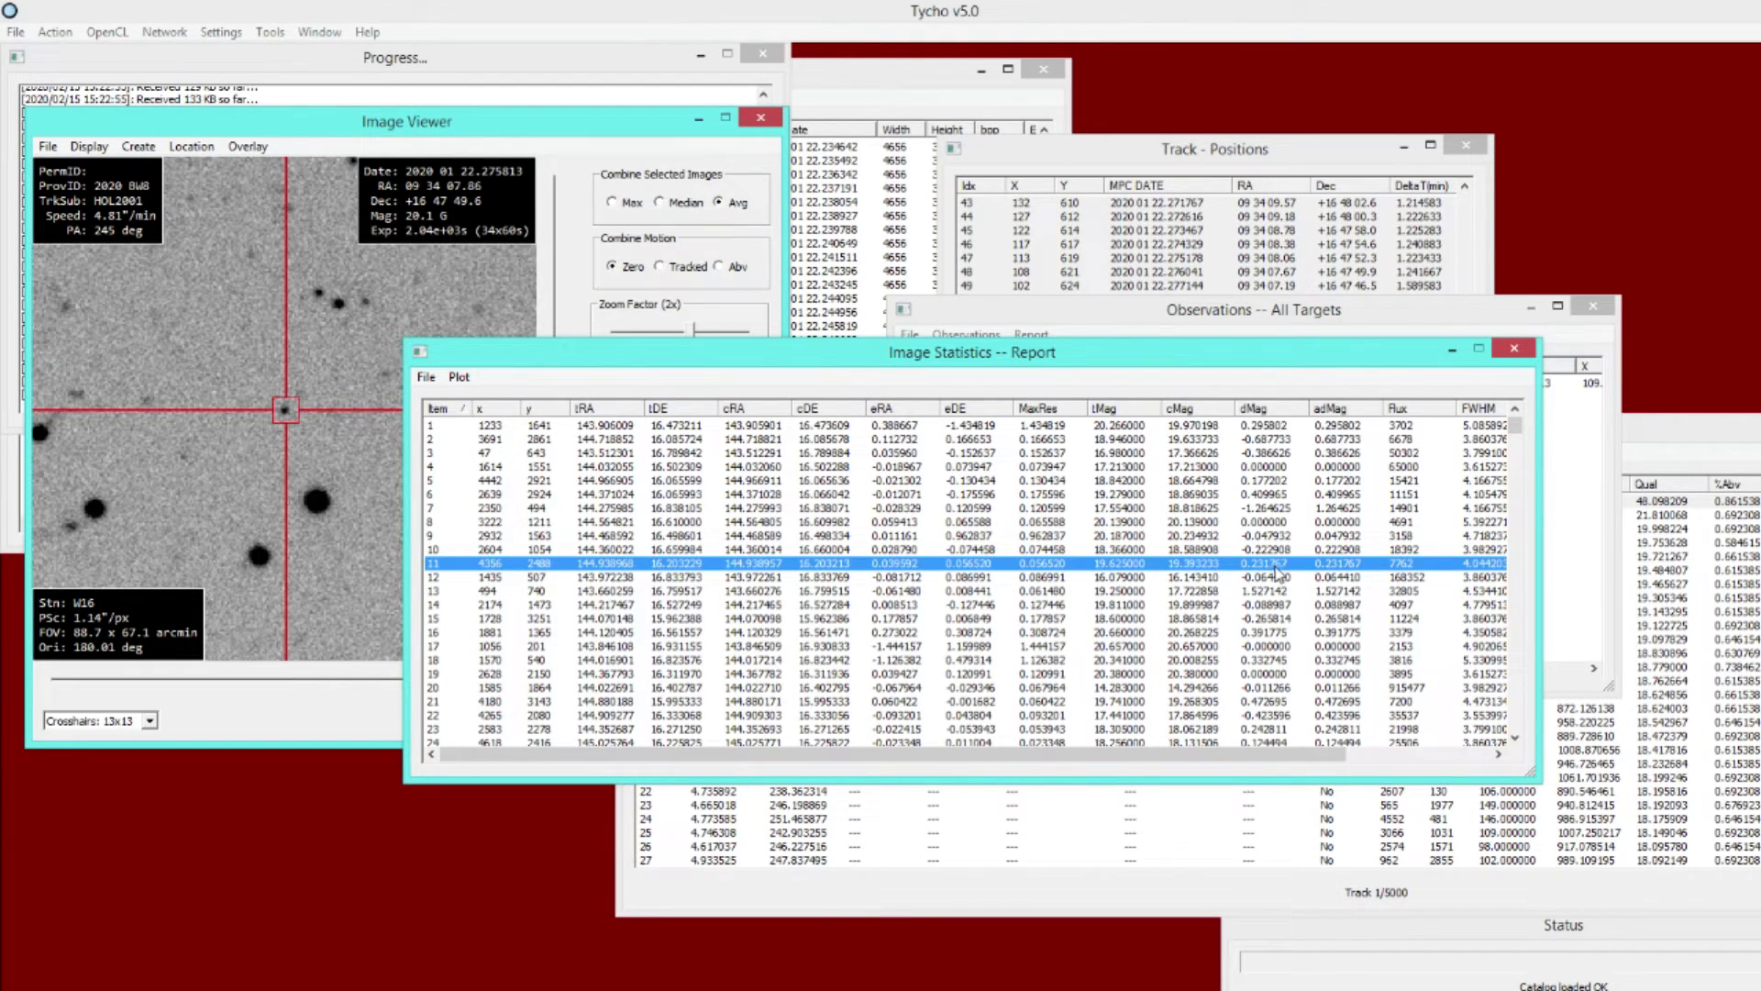
{"action": "left_click", "coordinate": [1055, 409]}
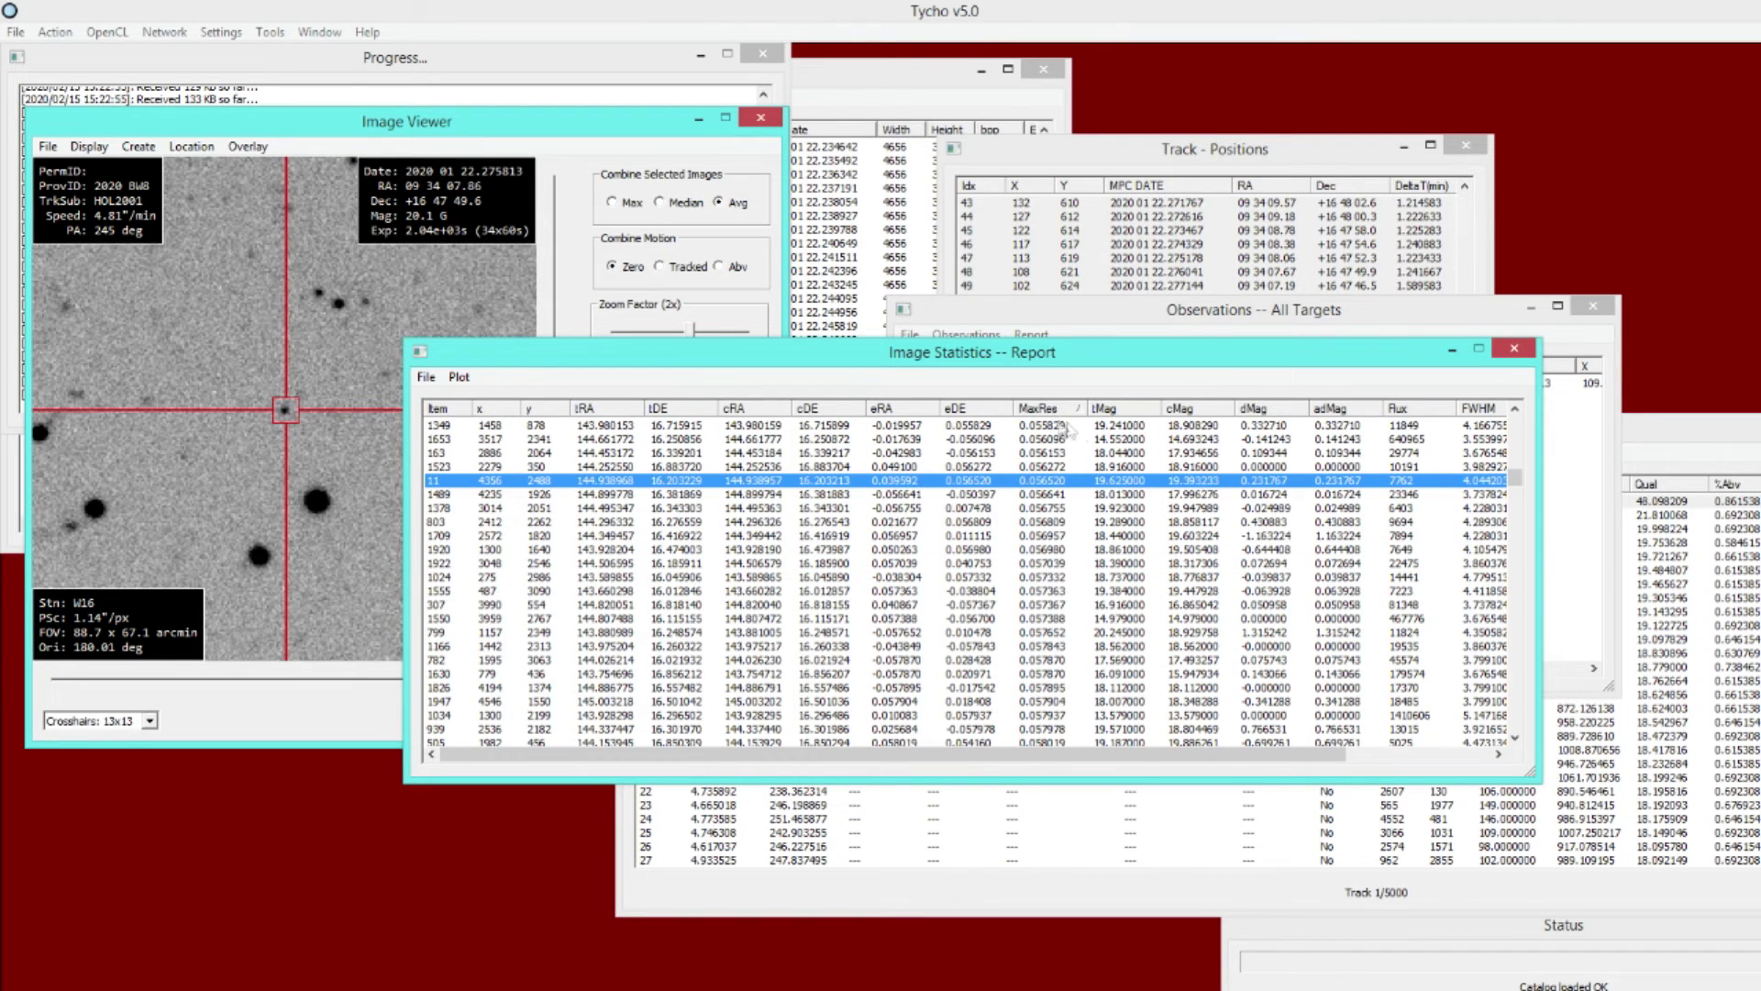
{"action": "left_click_drag", "start_coordinate": [1514, 479], "coordinate": [1516, 423]}
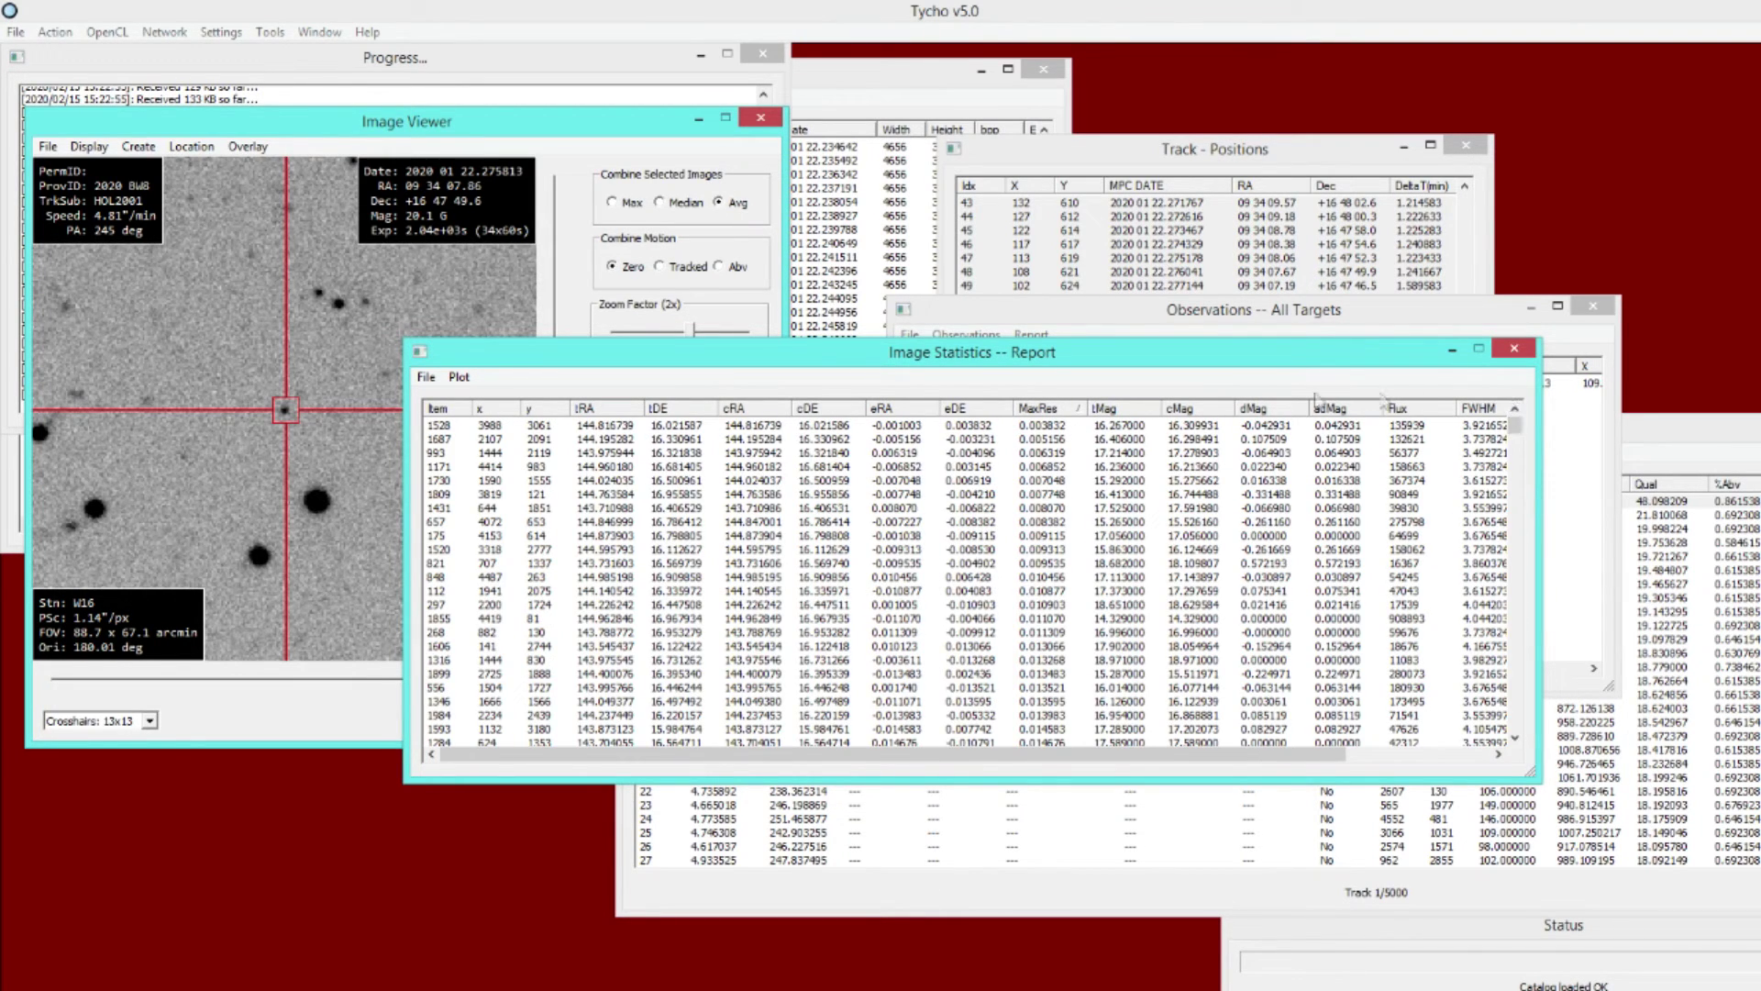
Sort the image statistics by MaxRes in descending order and examine the star with the largest residual in the image
{"action": "left_click", "coordinate": [1057, 415]}
{"action": "left_click_drag", "start_coordinate": [1517, 674], "coordinate": [1515, 422]}
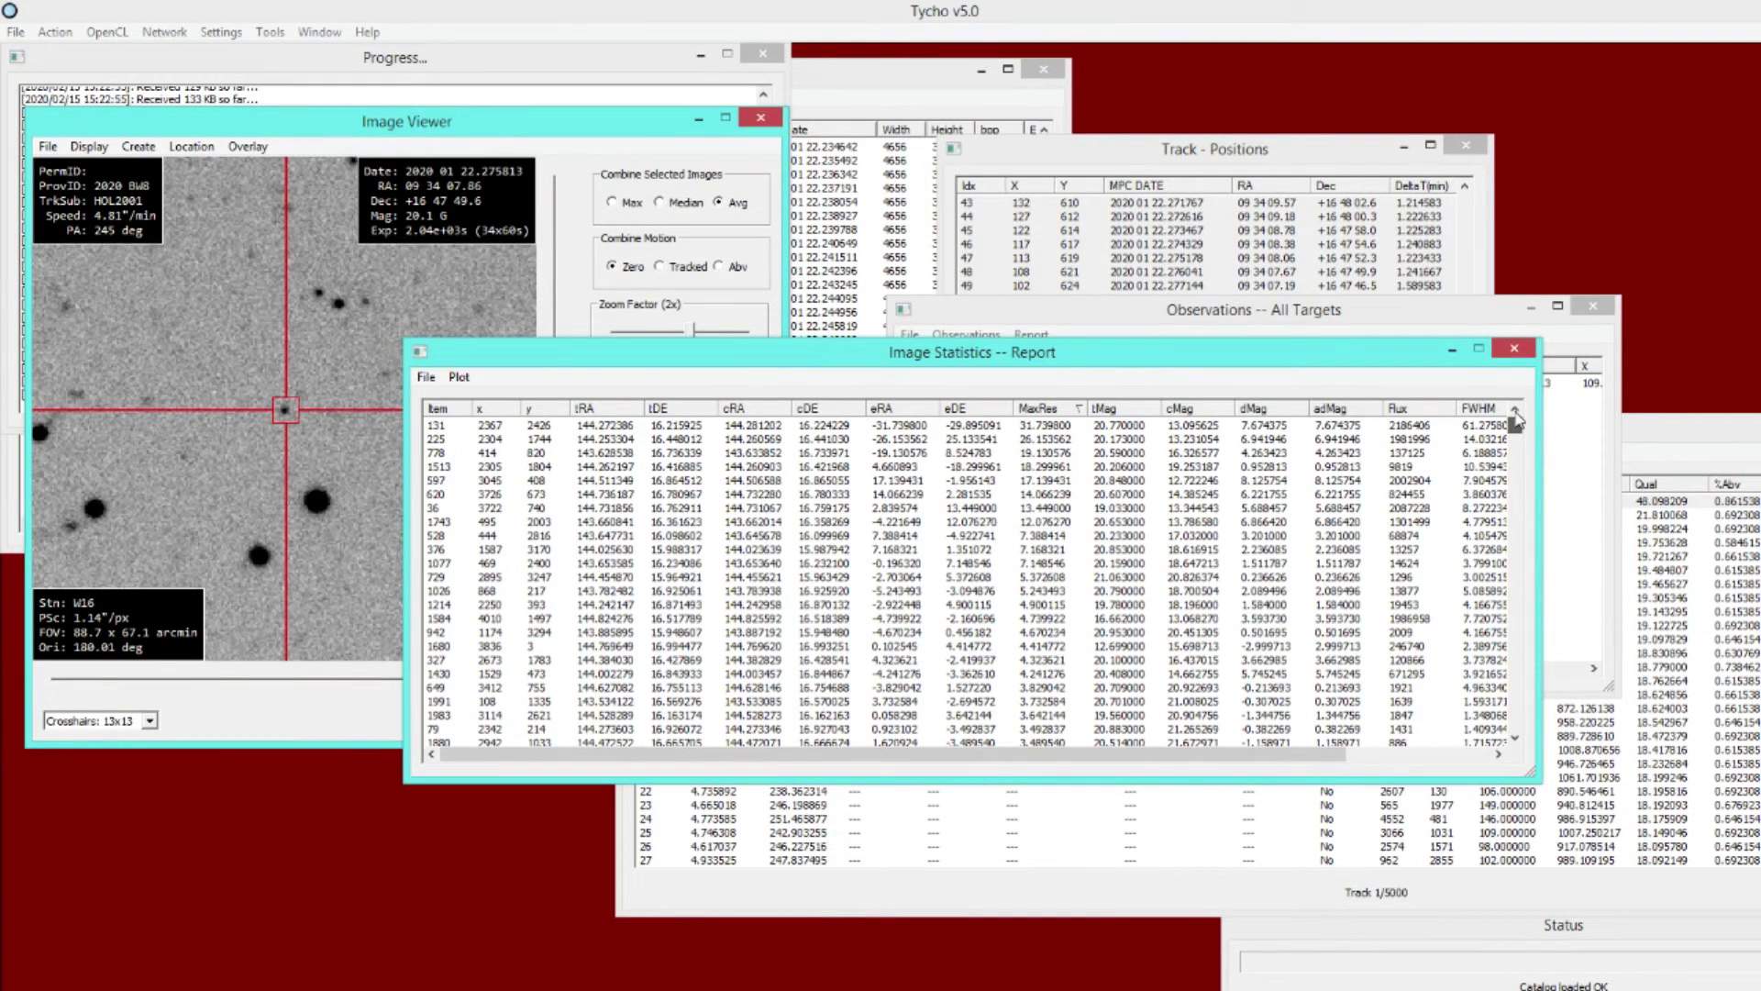
{"action": "left_click", "coordinate": [1028, 428]}
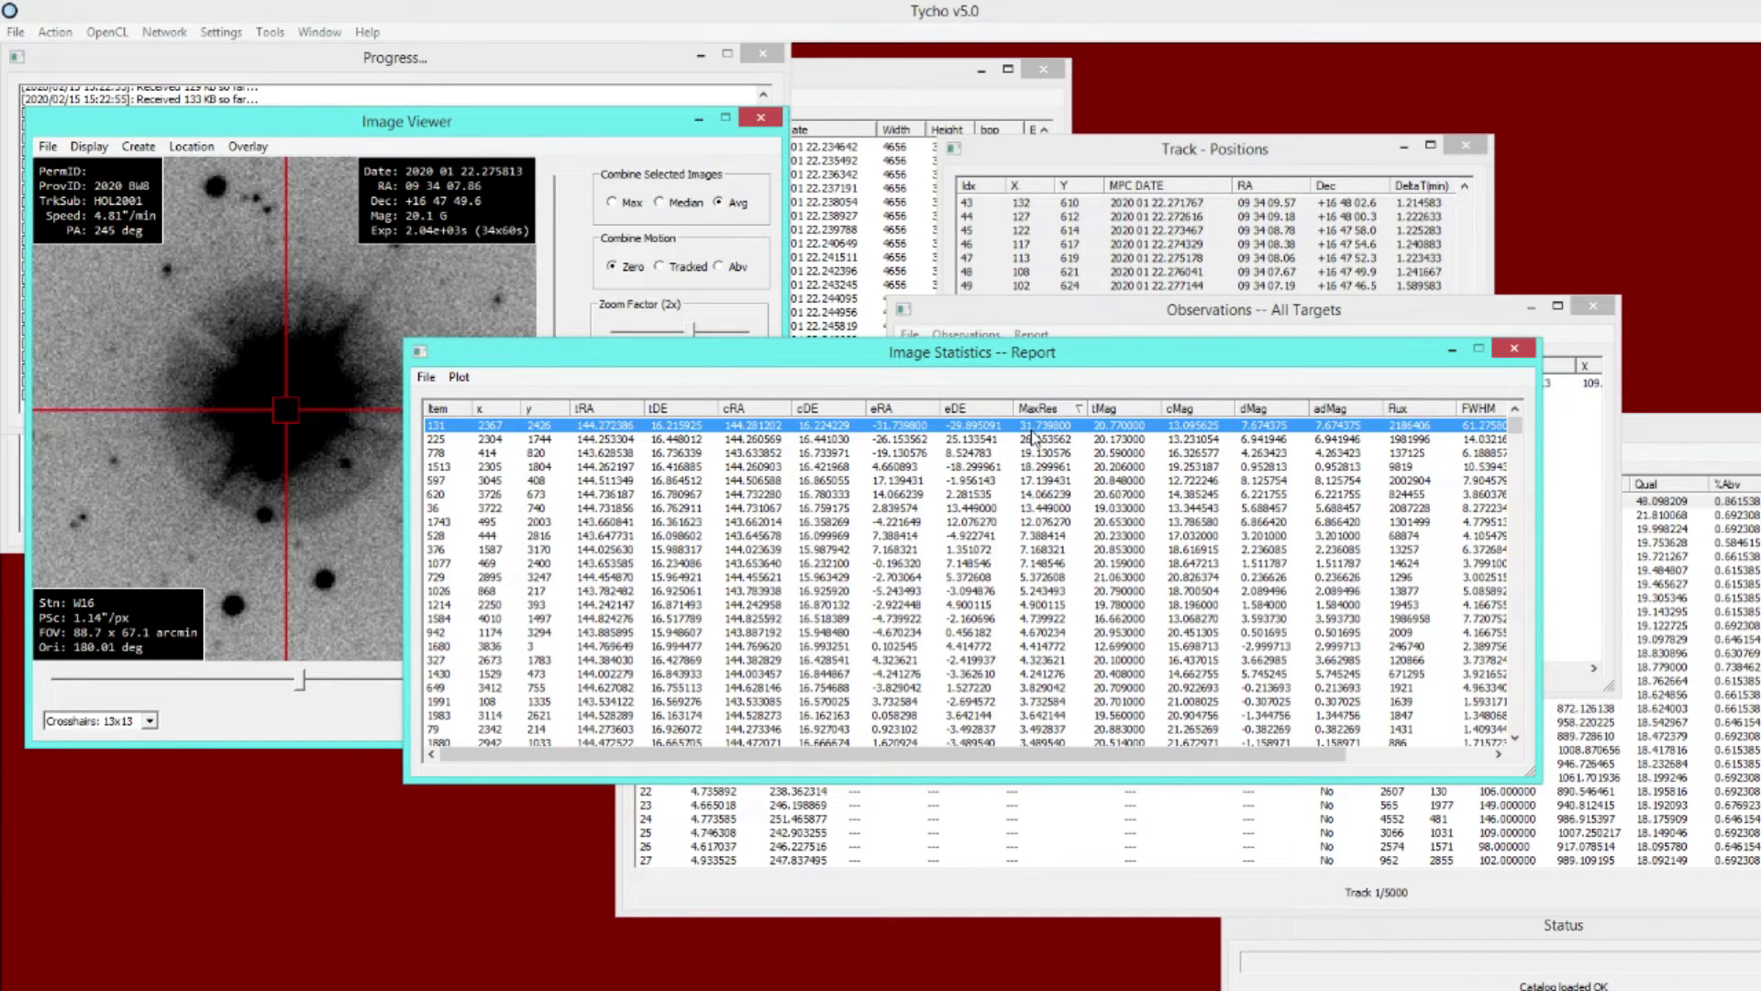
{"action": "left_click_drag", "start_coordinate": [615, 356], "coordinate": [678, 372]}
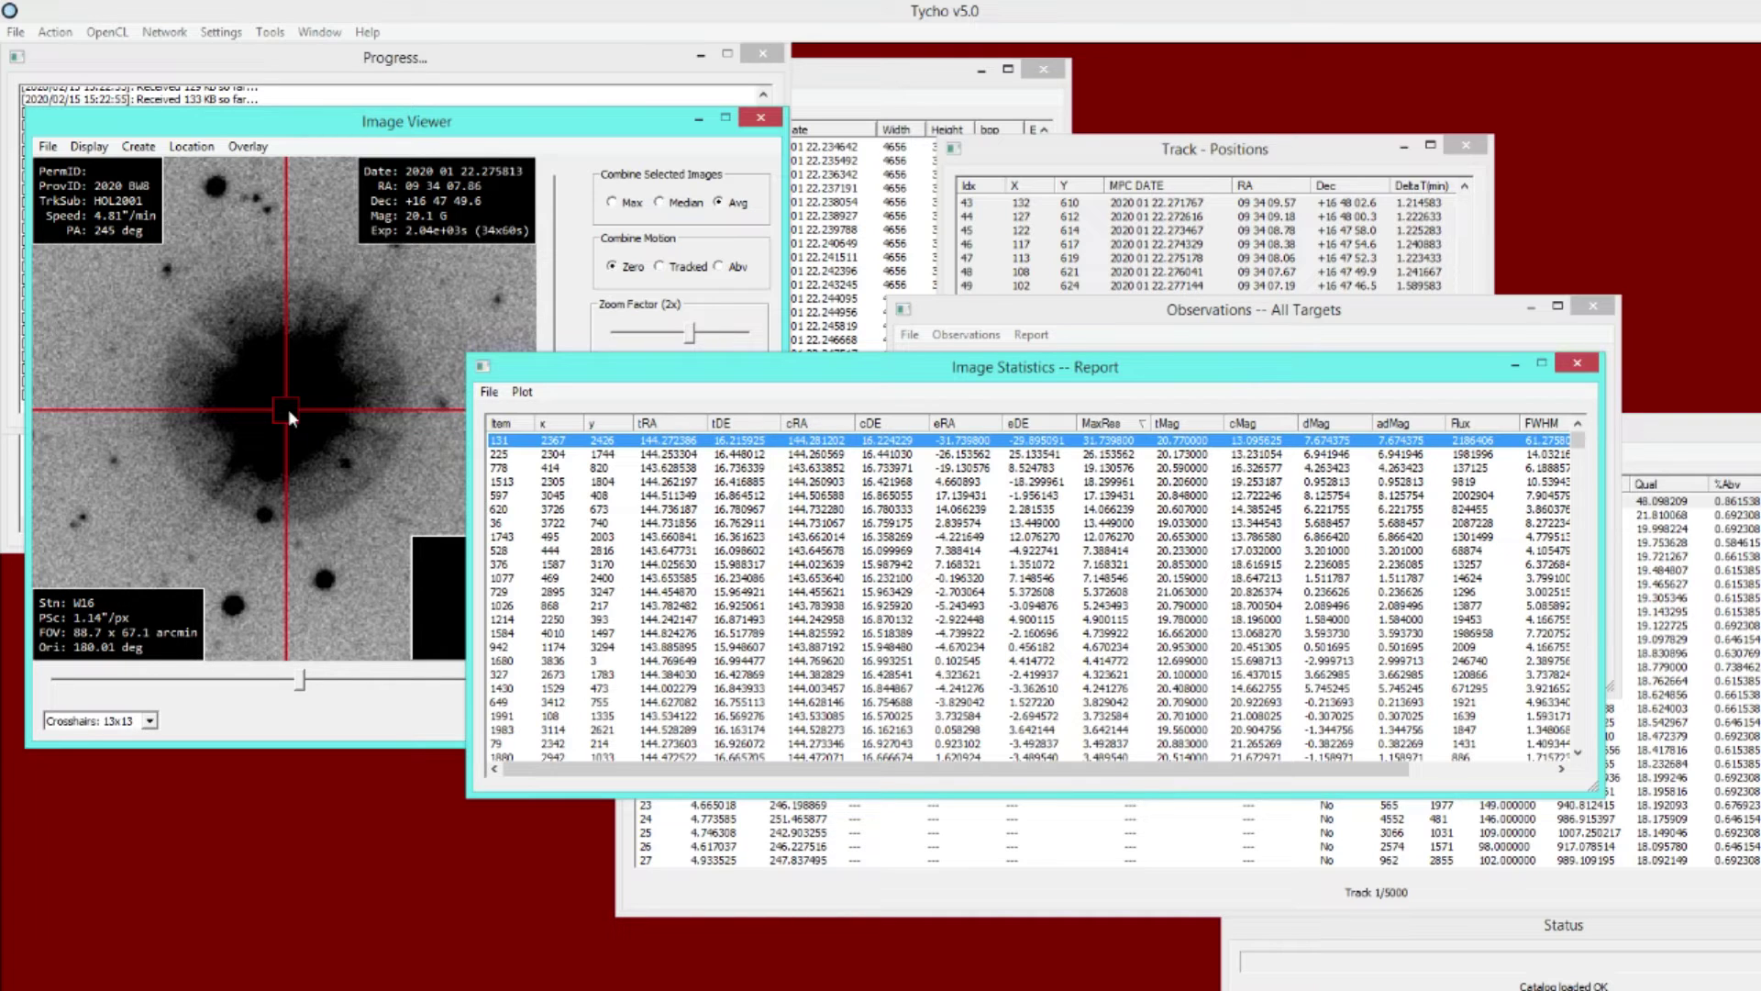
Locate the star of report item 218 in the image and examine its PSF profile
{"action": "left_click_drag", "start_coordinate": [1580, 445], "coordinate": [1580, 661]}
{"action": "left_click", "coordinate": [1091, 579]}
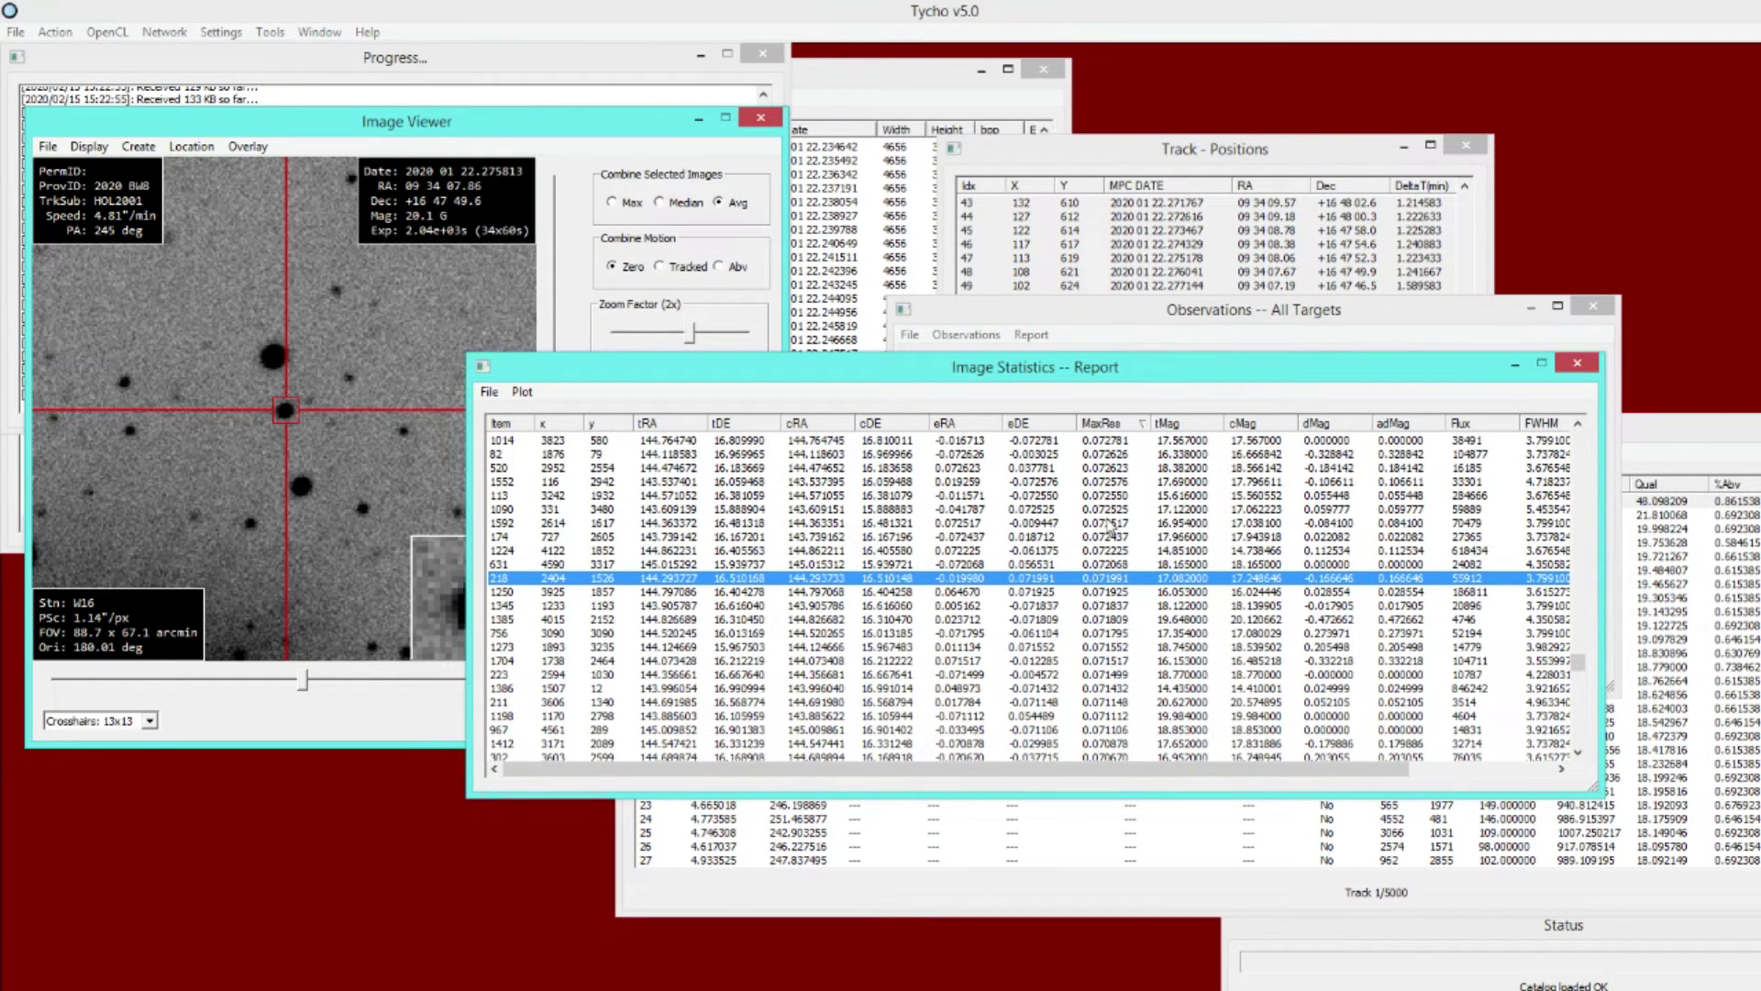
{"action": "left_click", "coordinate": [586, 154]}
{"action": "left_click", "coordinate": [615, 715]}
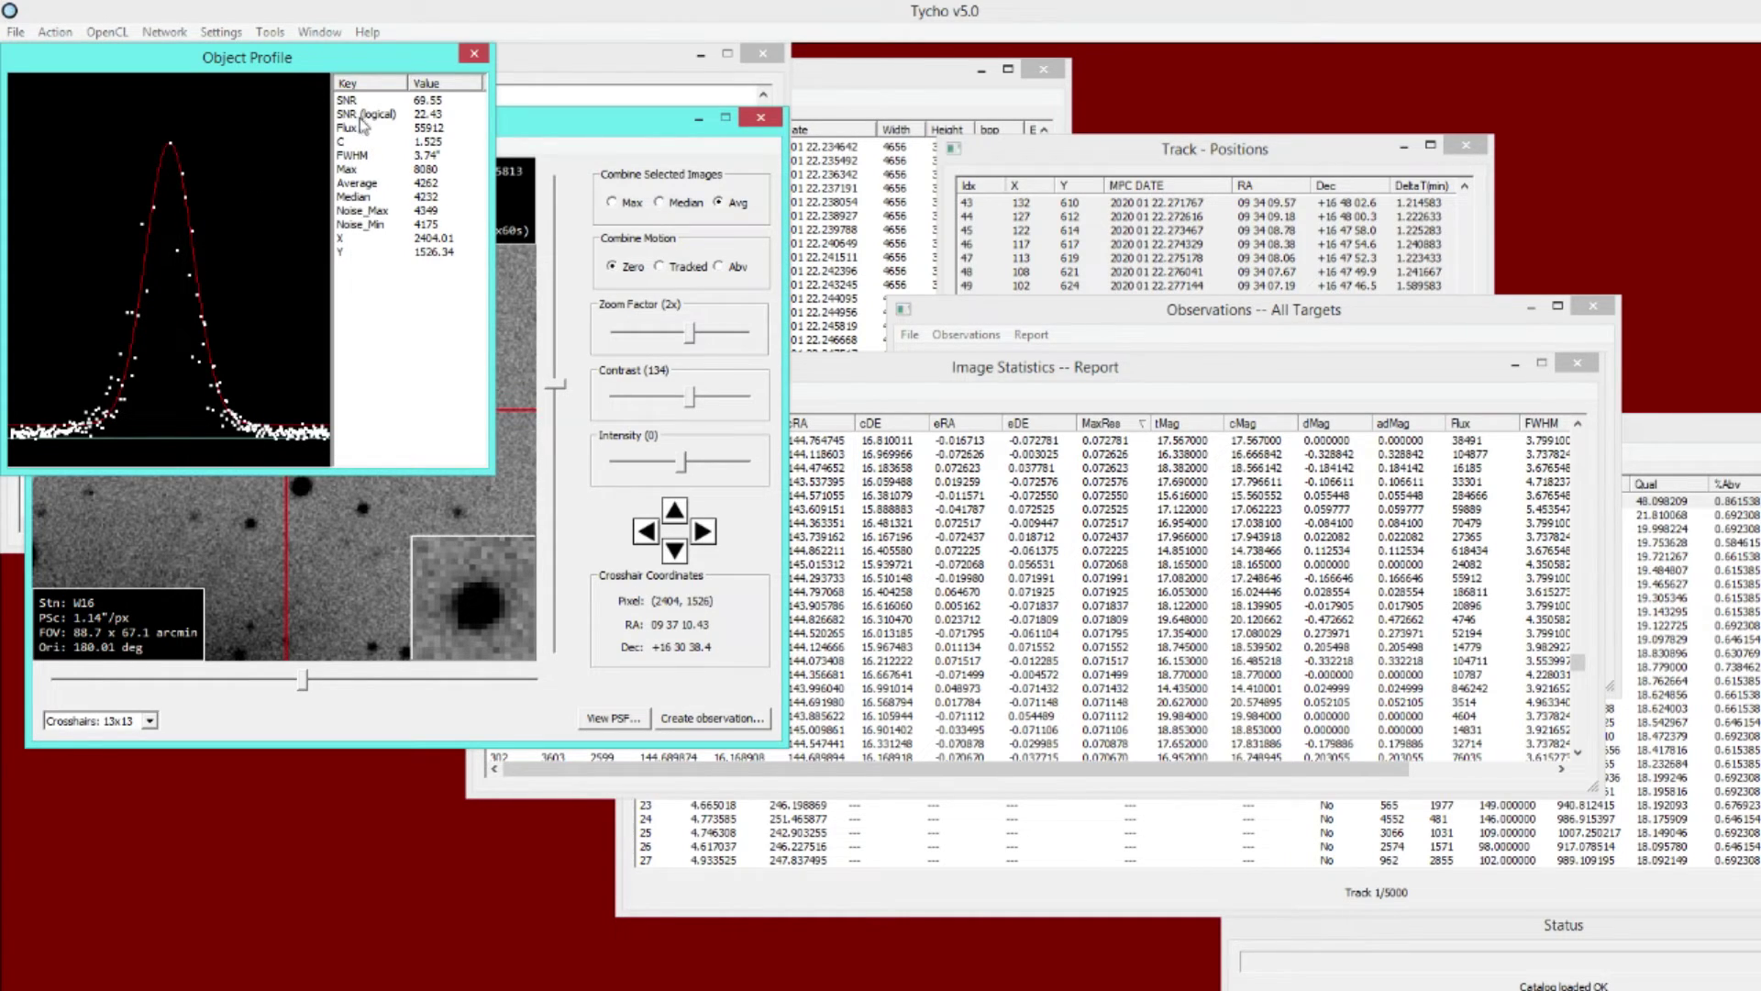
{"action": "left_click", "coordinate": [474, 53]}
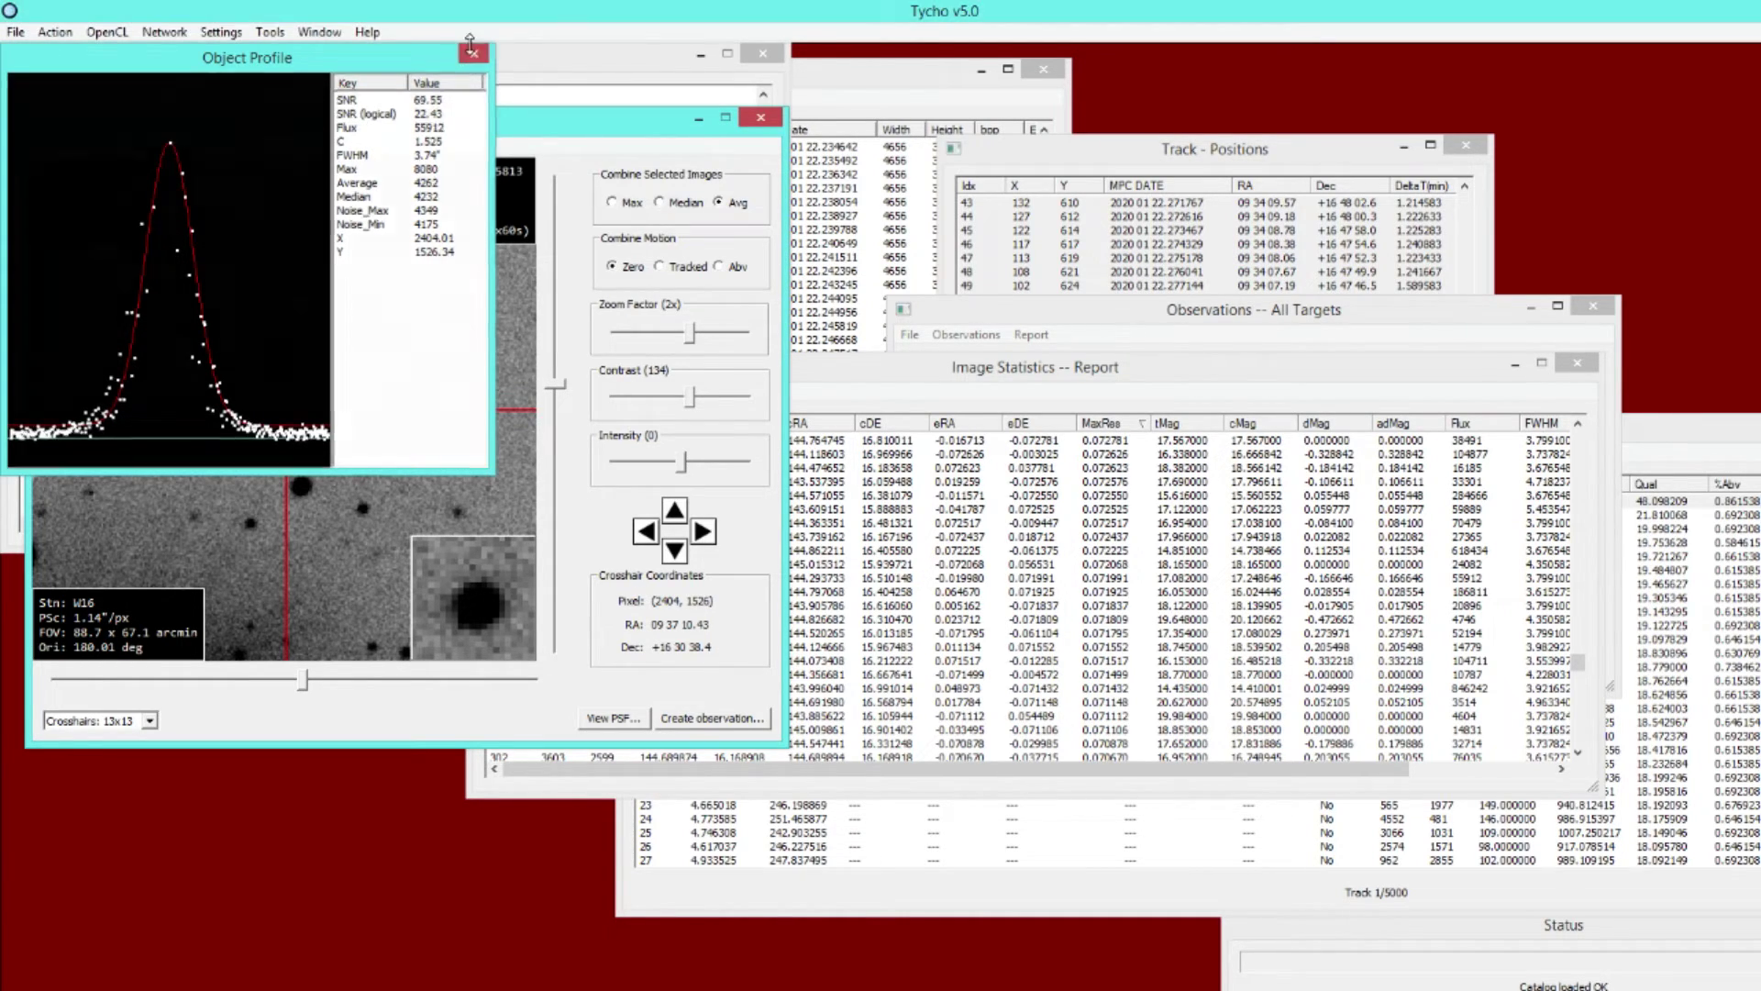
Plot MaxRes against magnitude for the image statistics and examine it with the maximum Y lowered to about 5.5
{"action": "left_click_drag", "start_coordinate": [849, 376], "coordinate": [841, 364]}
{"action": "left_click", "coordinate": [514, 379]}
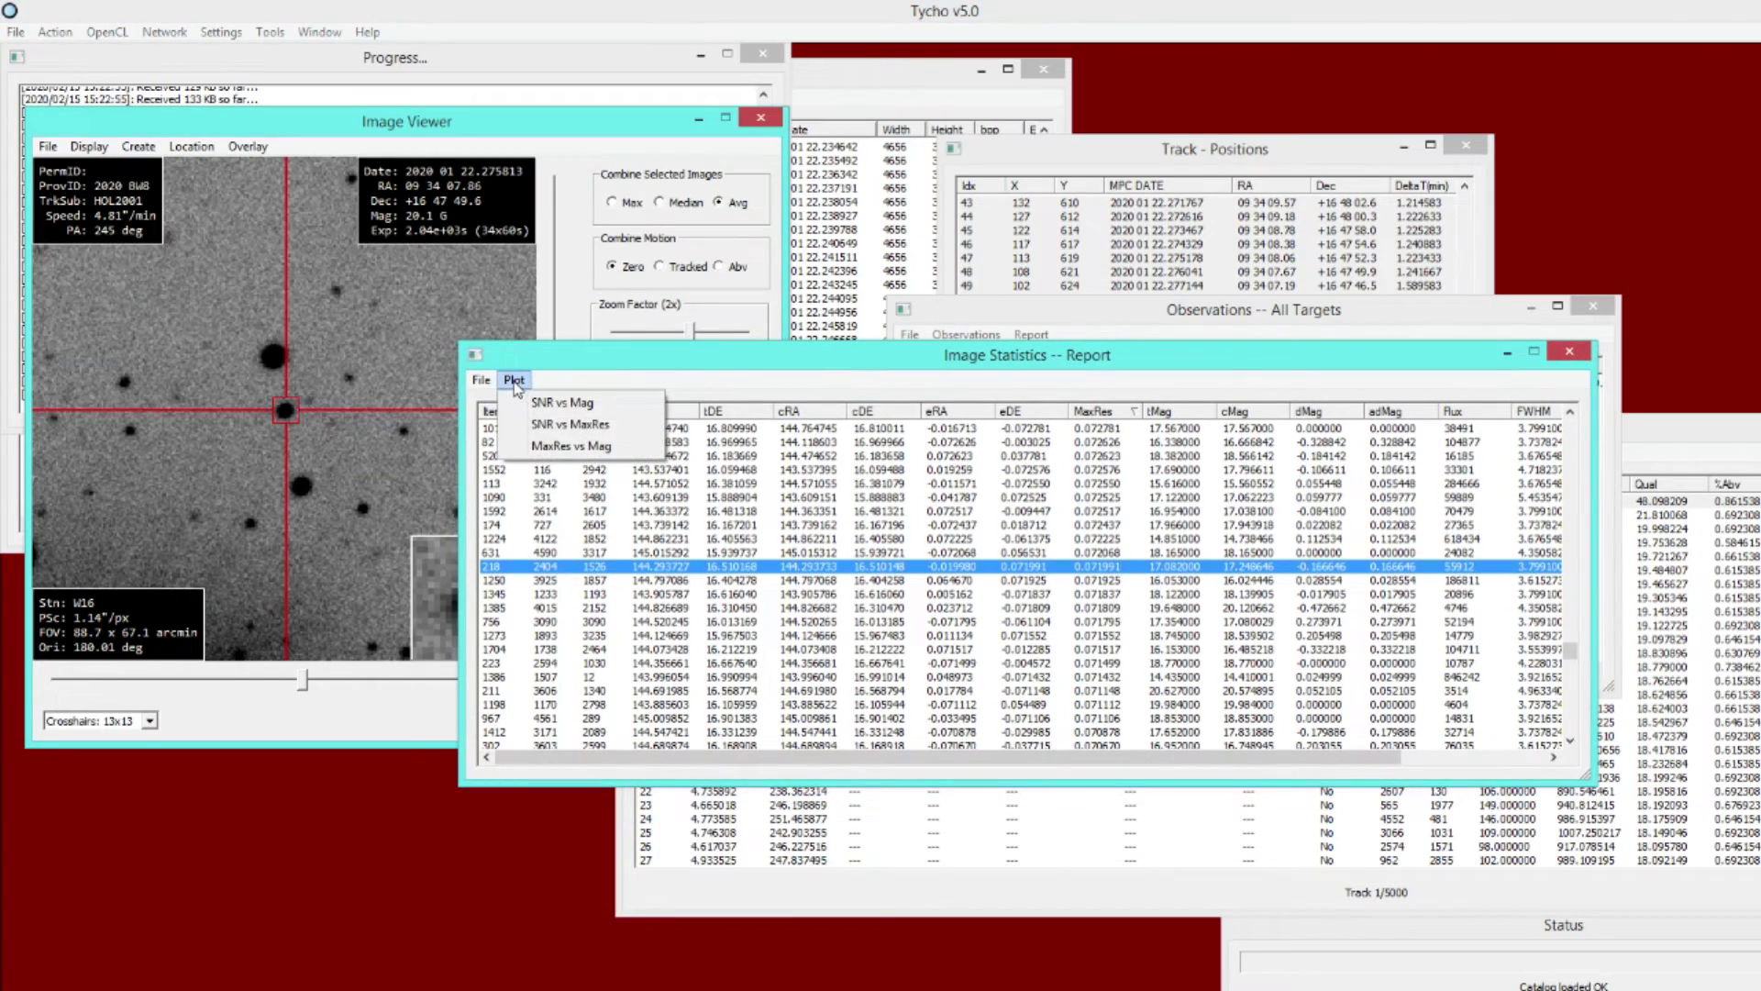
{"action": "left_click", "coordinate": [546, 446]}
{"action": "left_click_drag", "start_coordinate": [527, 64], "coordinate": [811, 216]}
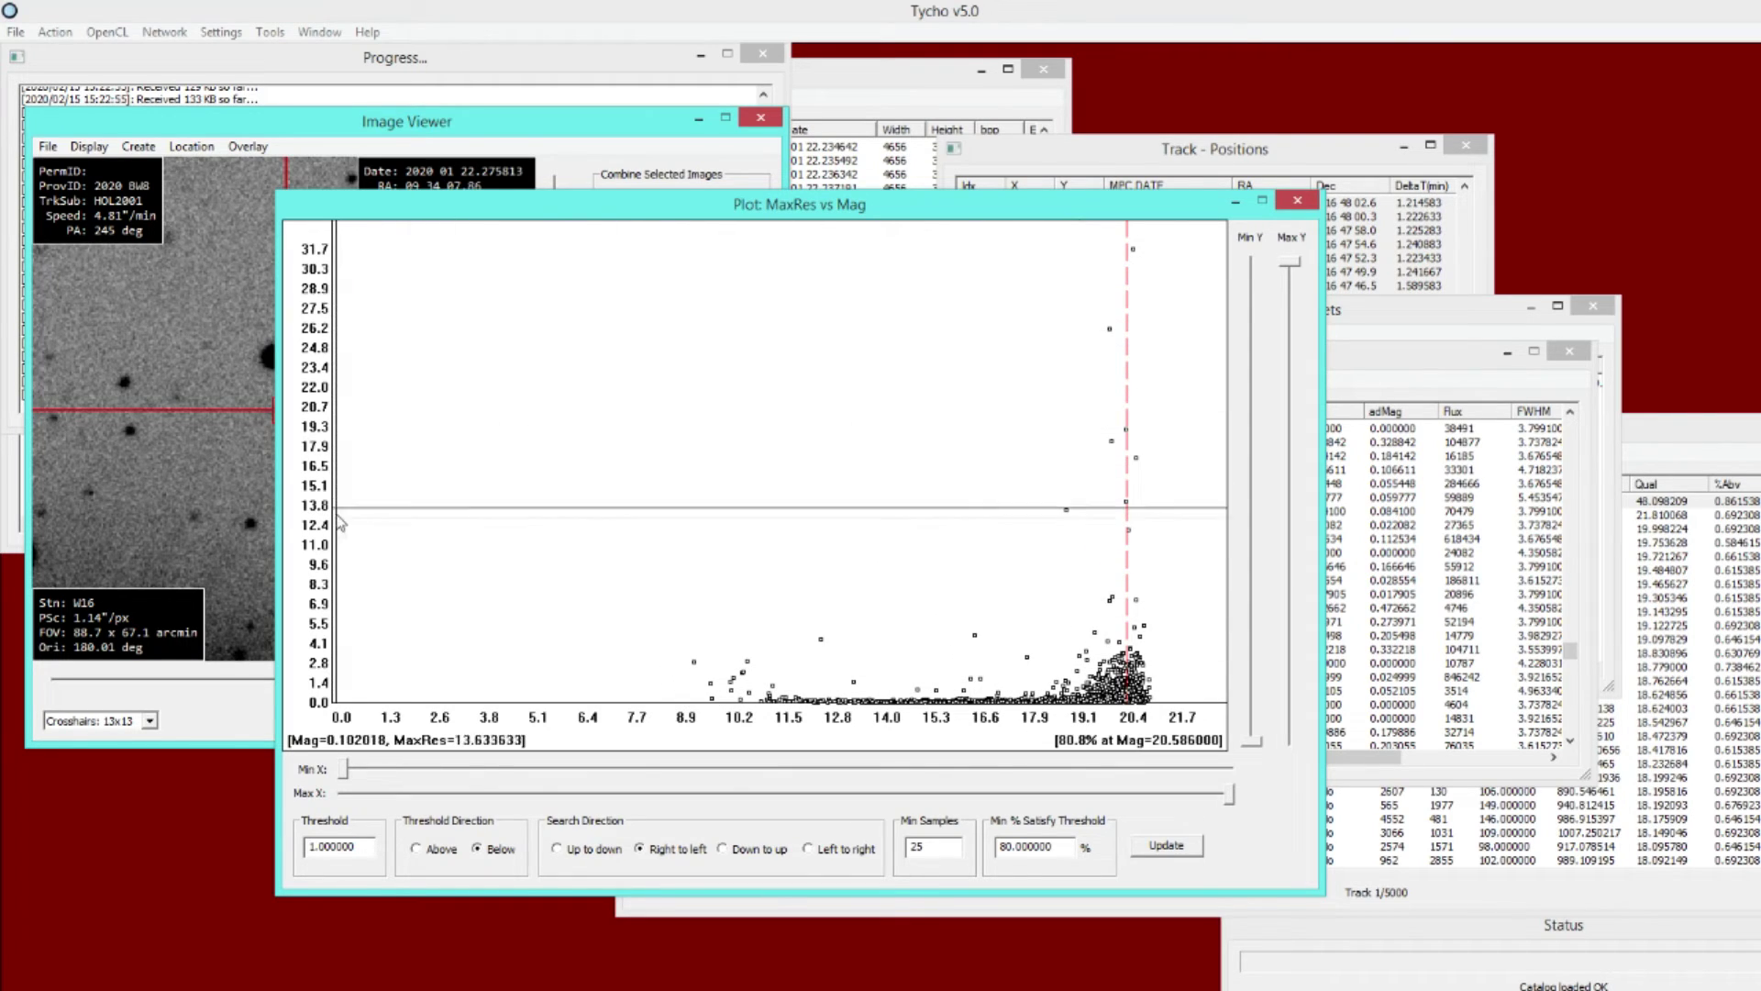
{"action": "left_click_drag", "start_coordinate": [1291, 262], "coordinate": [1296, 665]}
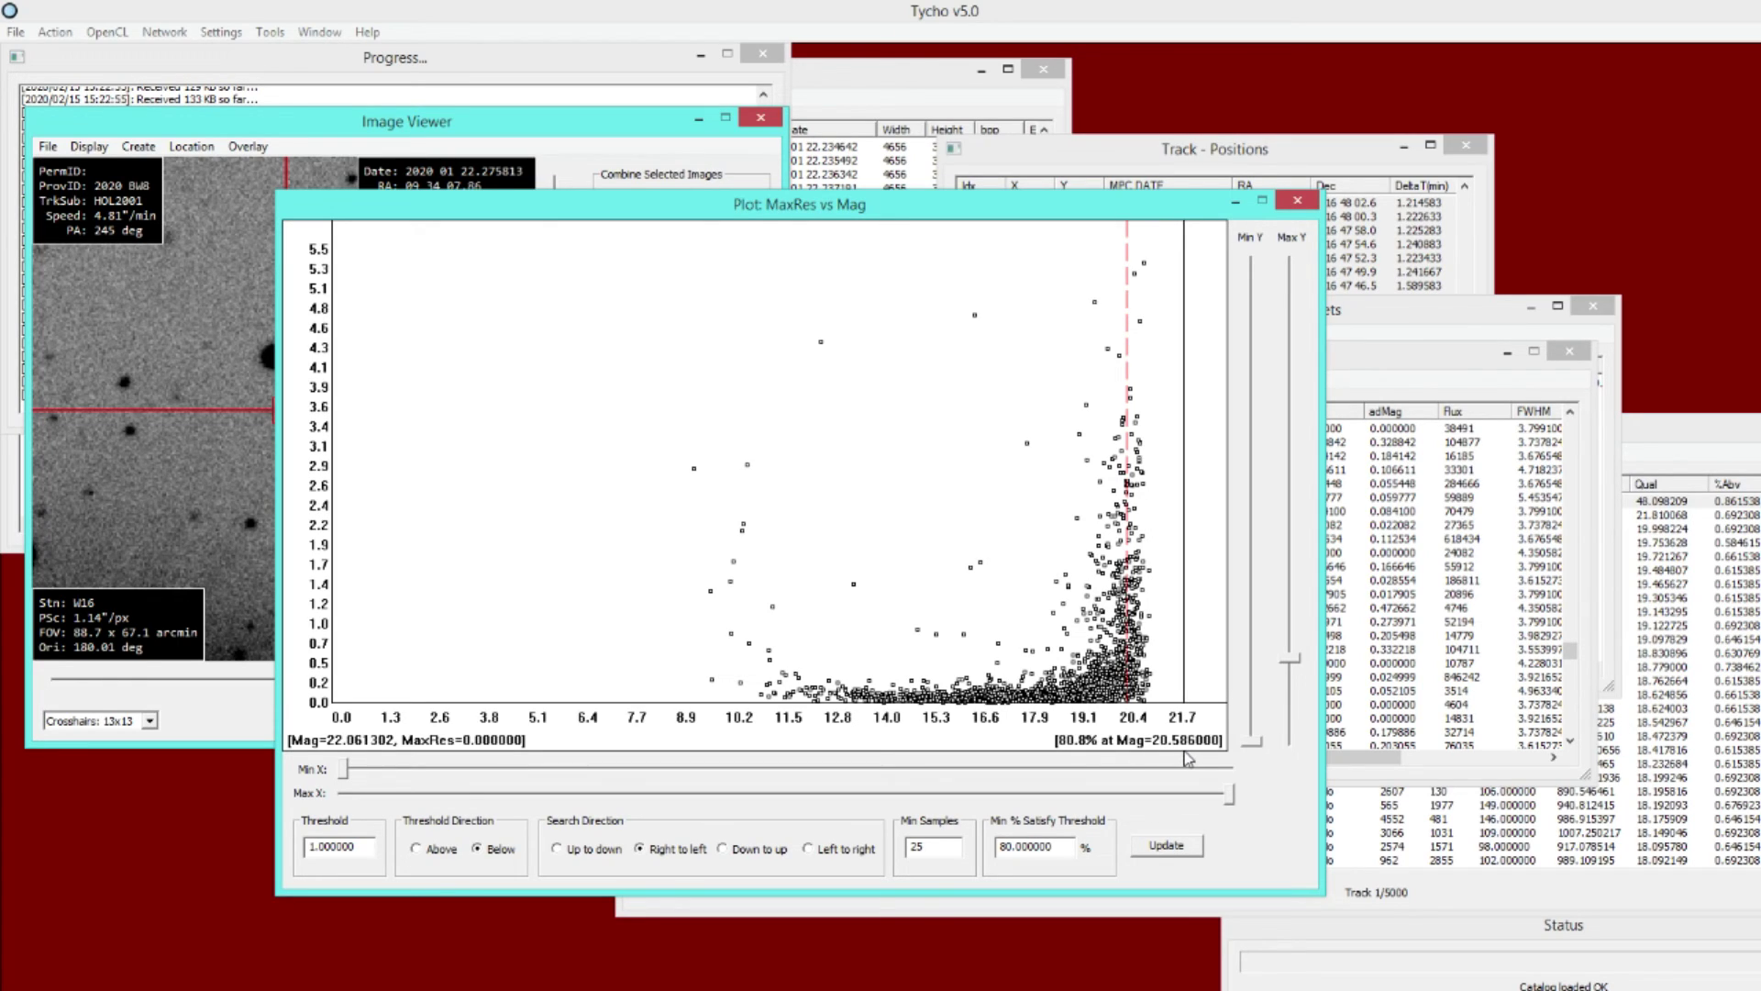
{"action": "left_click", "coordinate": [1303, 202]}
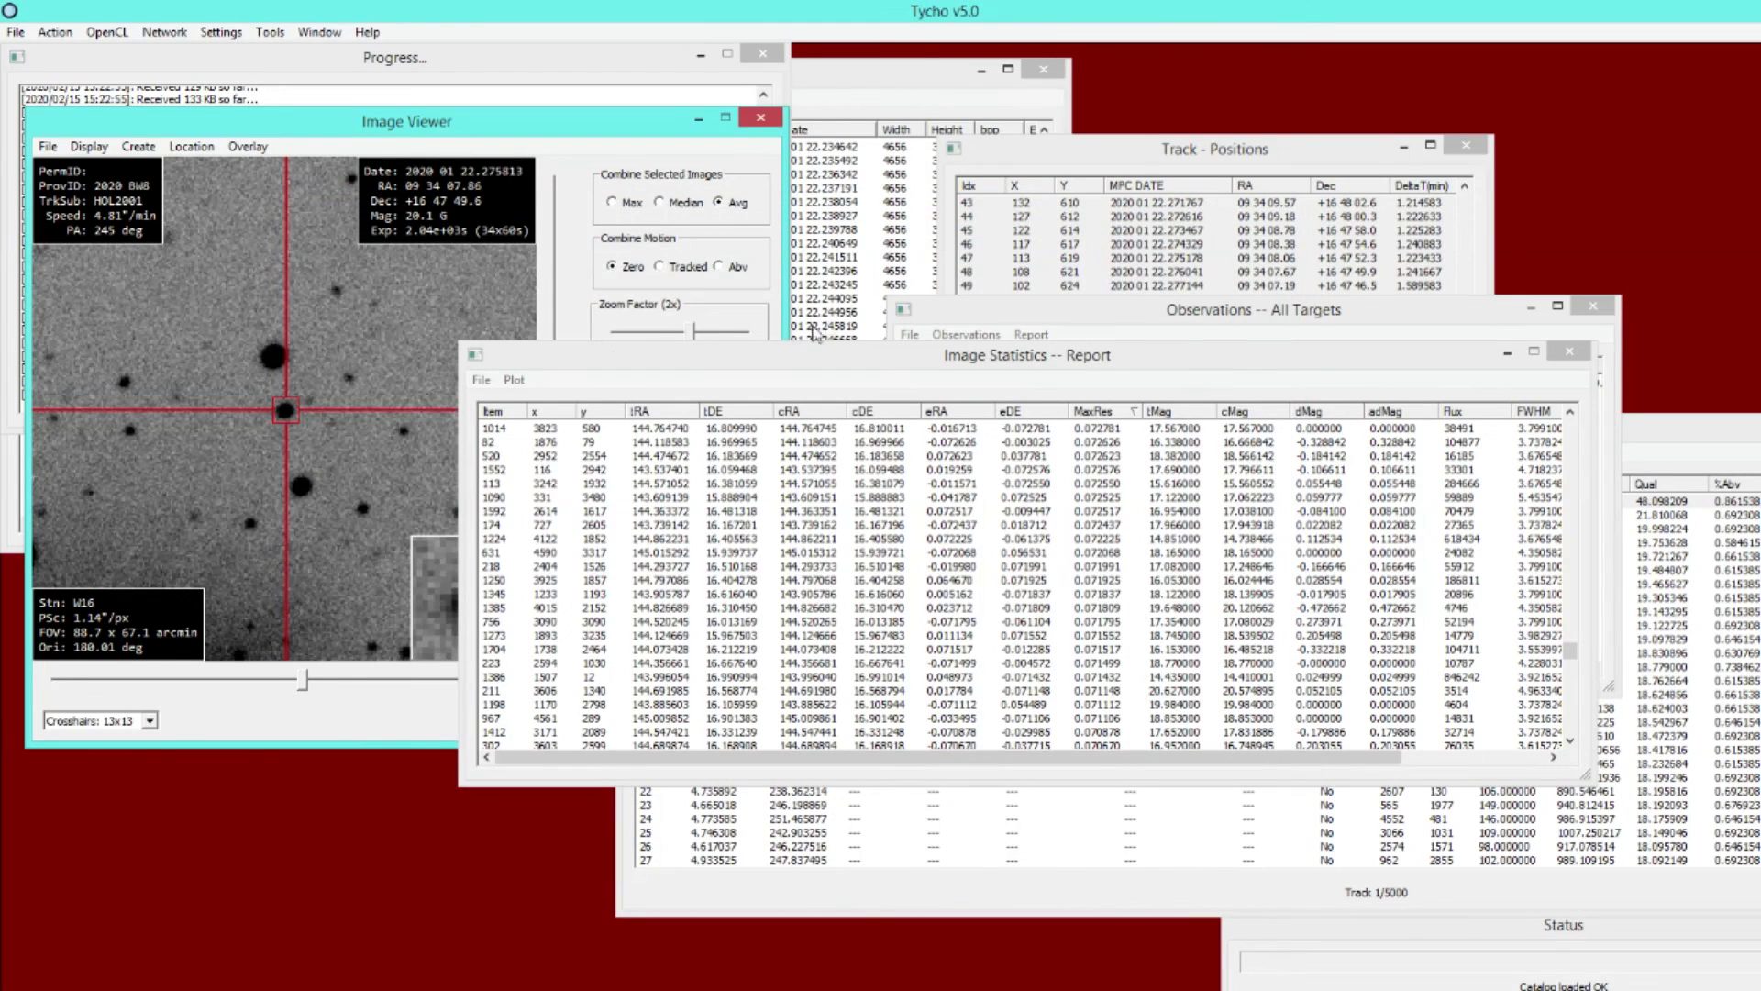
Save the image statistics report as test.csv, overwriting the existing file, and open it in Excel
{"action": "left_click", "coordinate": [481, 380]}
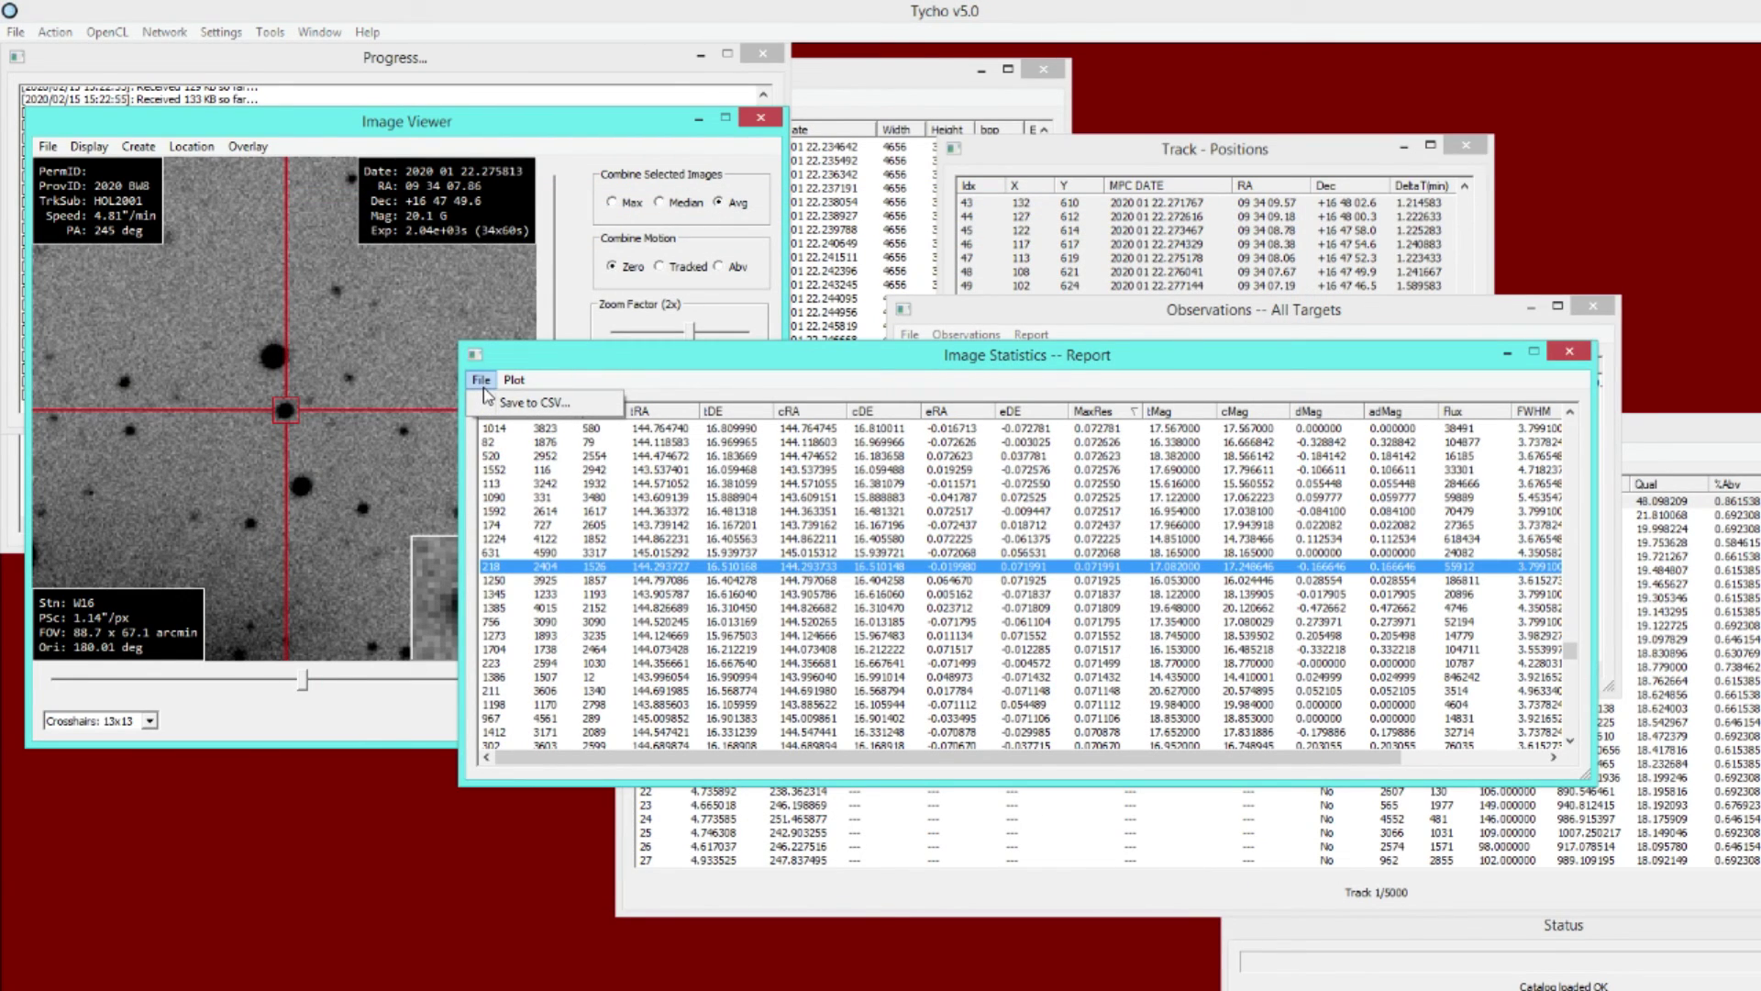
{"action": "left_click", "coordinate": [532, 402]}
{"action": "double_click", "coordinate": [902, 459]}
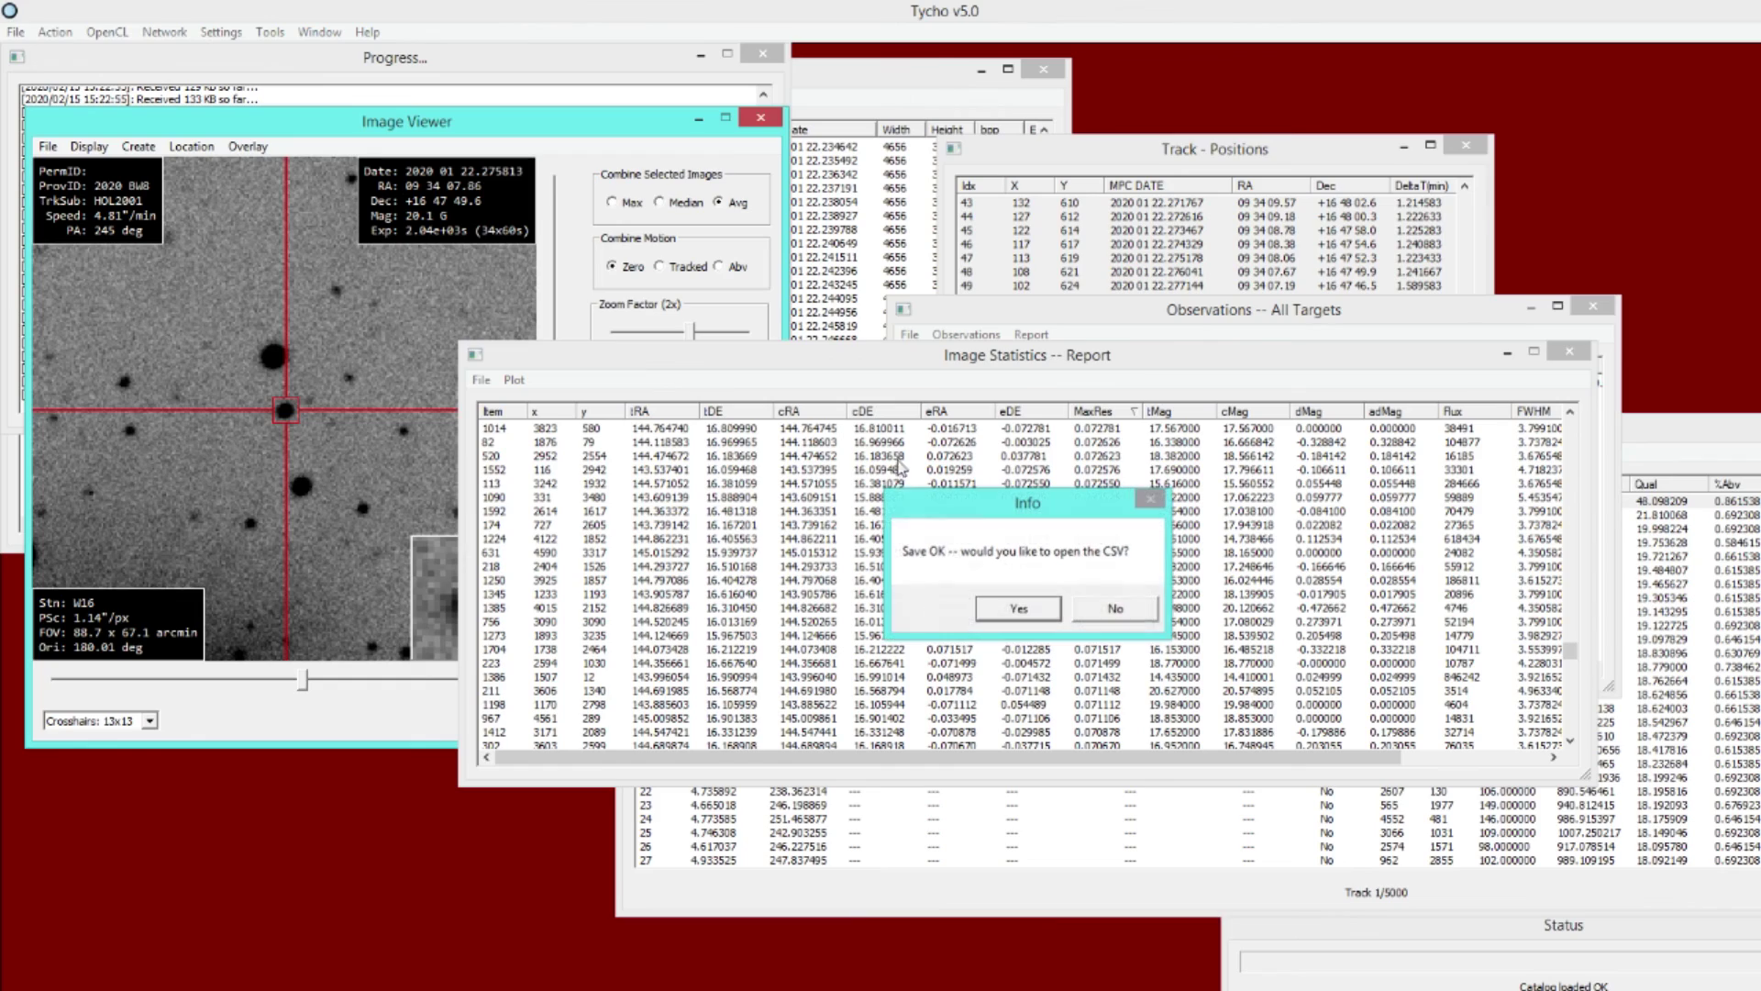
{"action": "left_click", "coordinate": [1005, 601]}
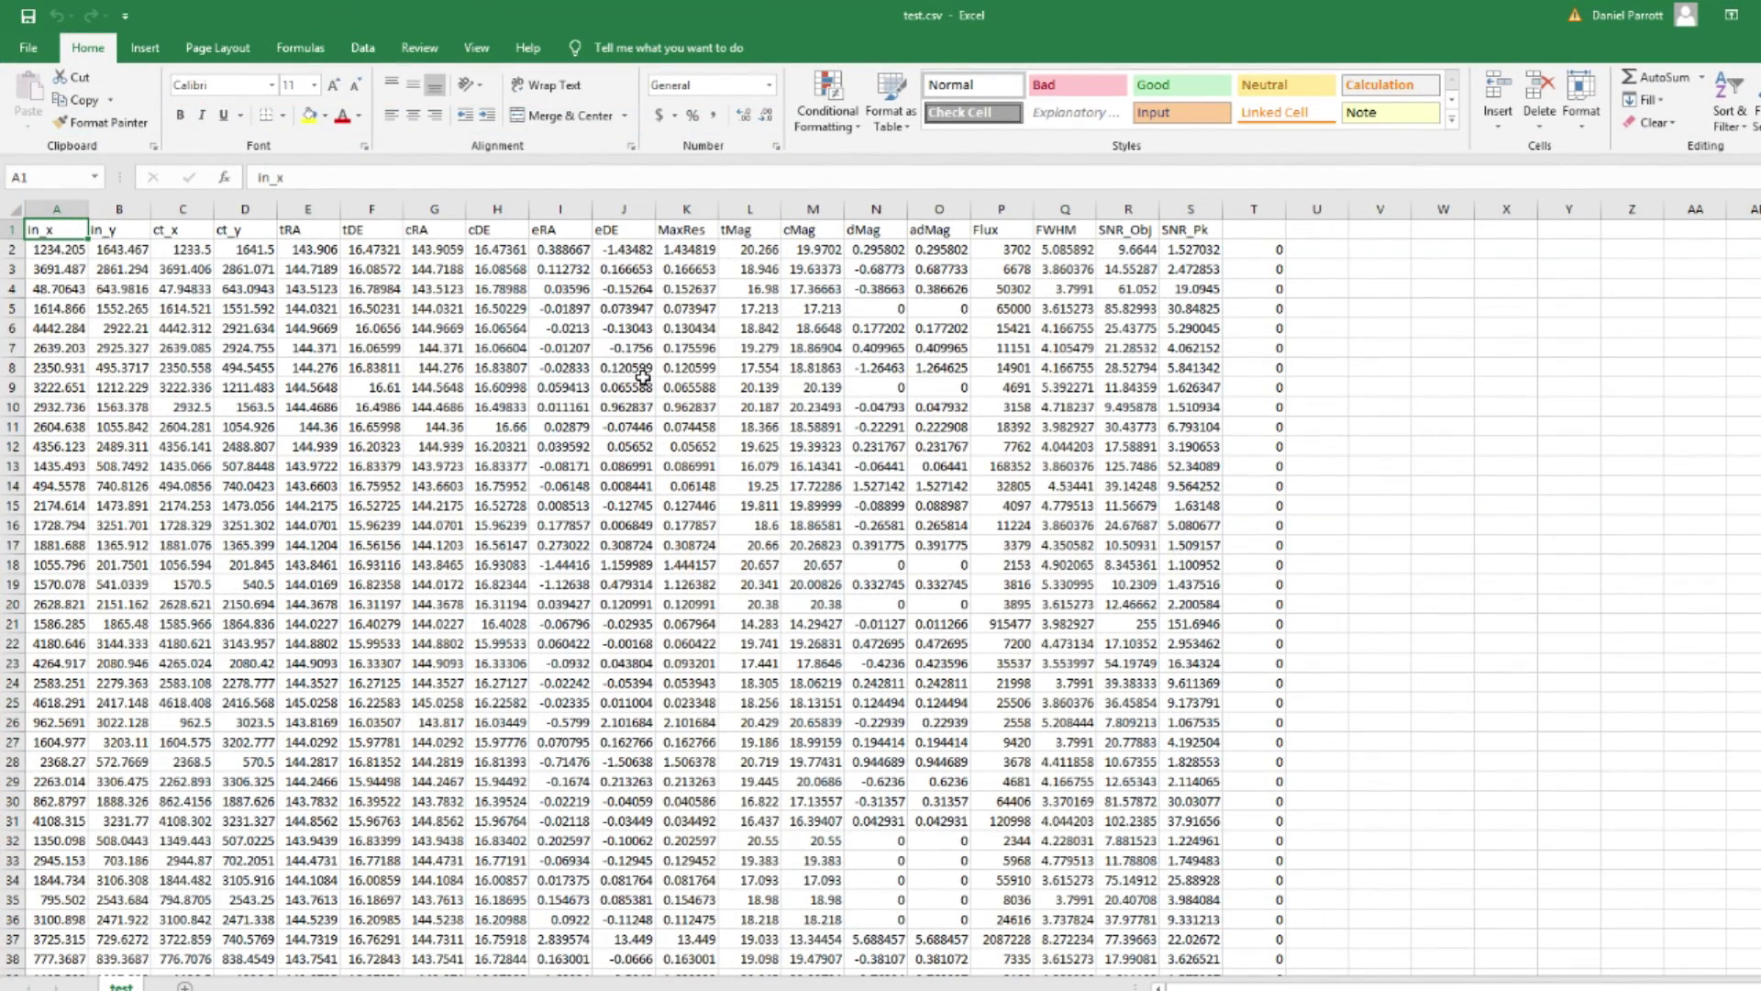